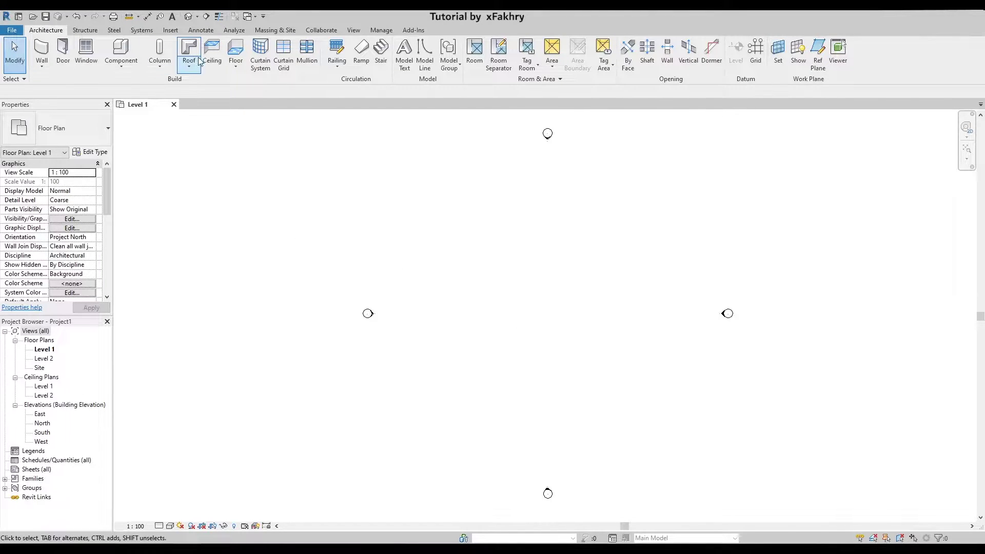
- Sketch a rectangular floor outline with both sides set to 10 m
{"action": "left_click", "coordinate": [235, 51]}
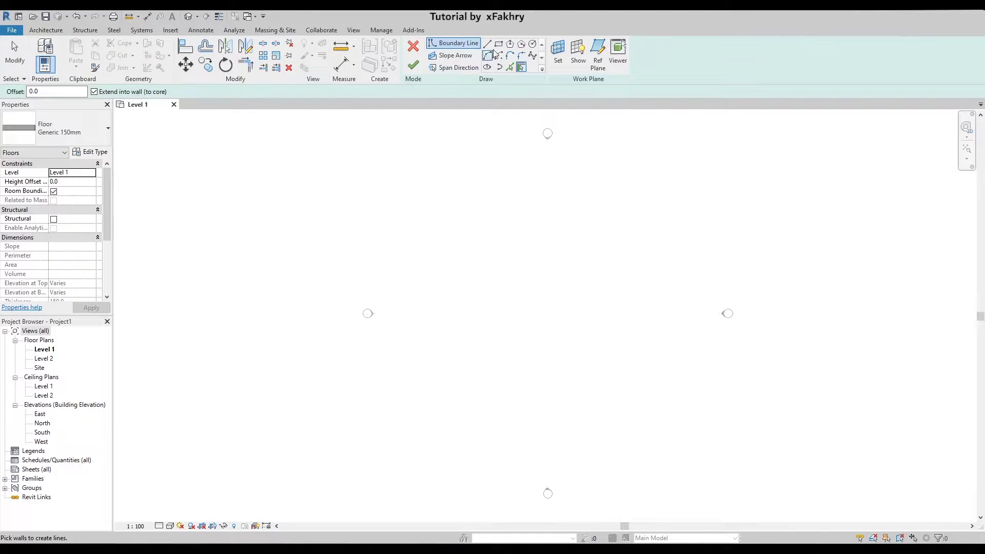
{"action": "left_click", "coordinate": [499, 45]}
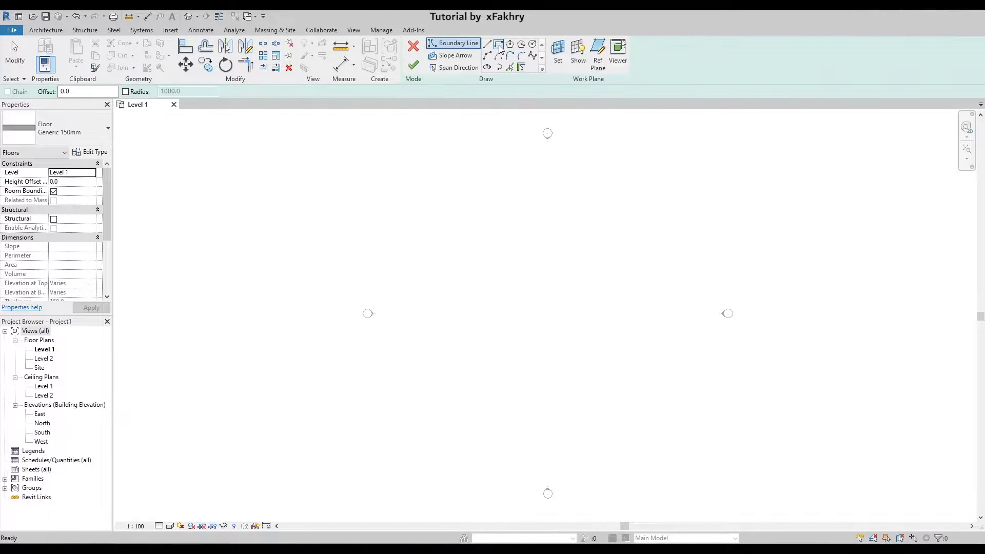
{"action": "left_click", "coordinate": [459, 291]}
{"action": "left_click", "coordinate": [581, 369]}
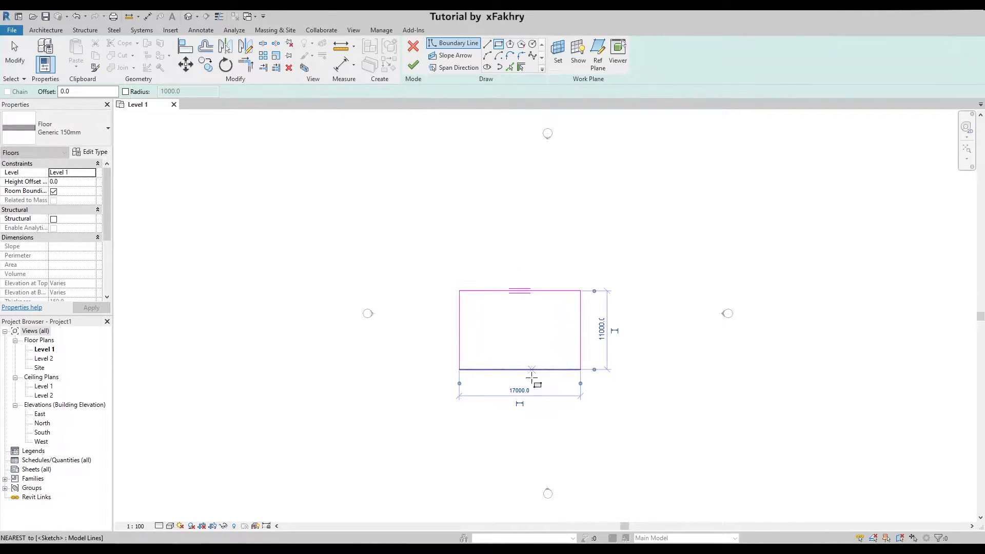
{"action": "left_click", "coordinate": [518, 392]}
{"action": "type", "text": "10m"}
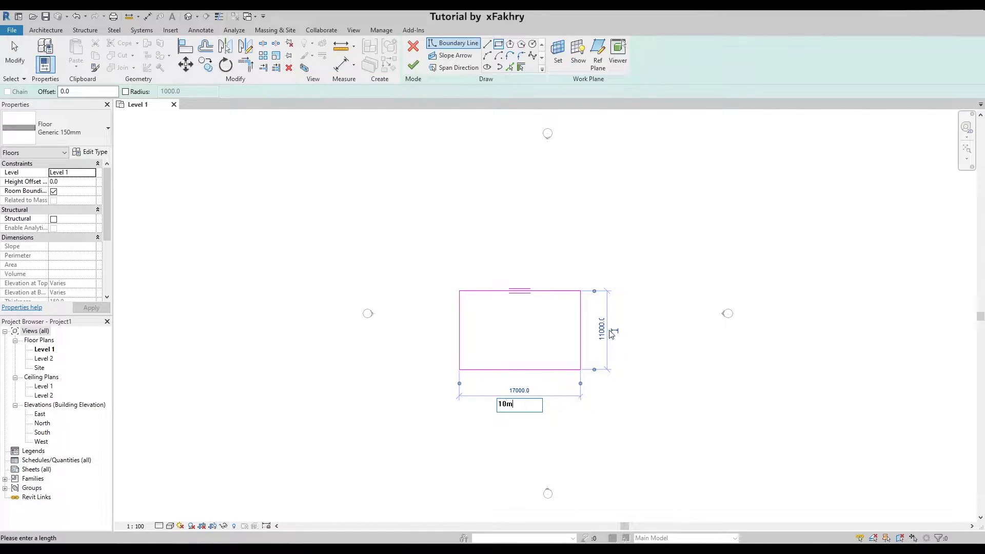
{"action": "key", "text": "Return"}
{"action": "left_click", "coordinate": [552, 328]}
{"action": "type", "text": "1"}
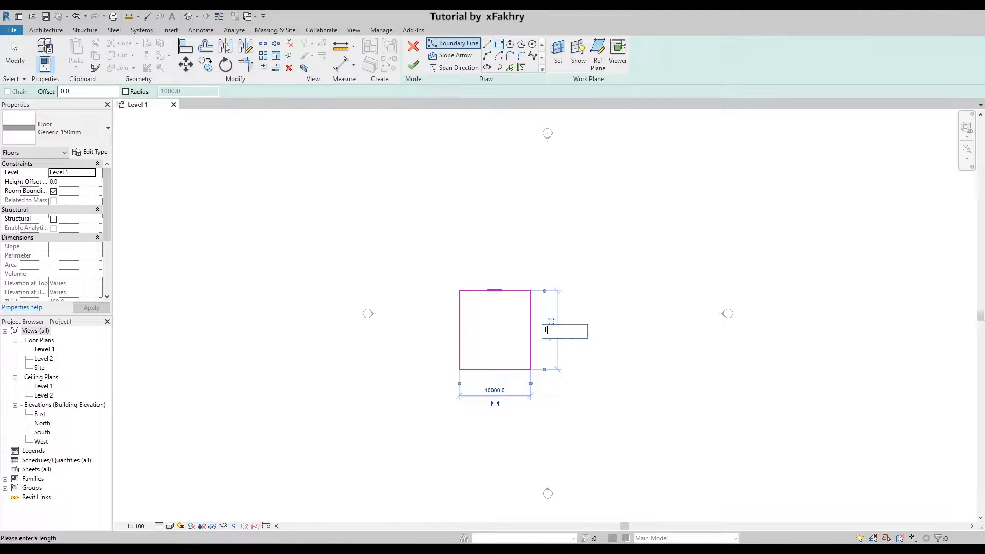
{"action": "type", "text": "m"}
{"action": "key", "text": "Return"}
- Move the square outline up and right, then finish it into a Generic 150mm slab
{"action": "key", "text": "Escape"}
{"action": "key", "text": "Escape"}
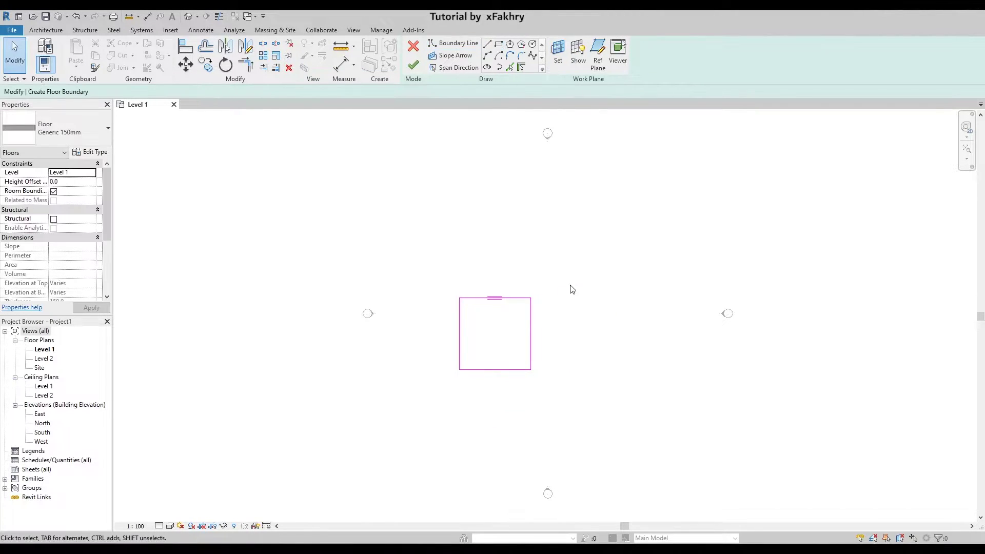
{"action": "key", "text": "Tab"}
{"action": "left_click", "coordinate": [518, 369]}
{"action": "left_click_drag", "start_coordinate": [519, 369], "coordinate": [585, 349]}
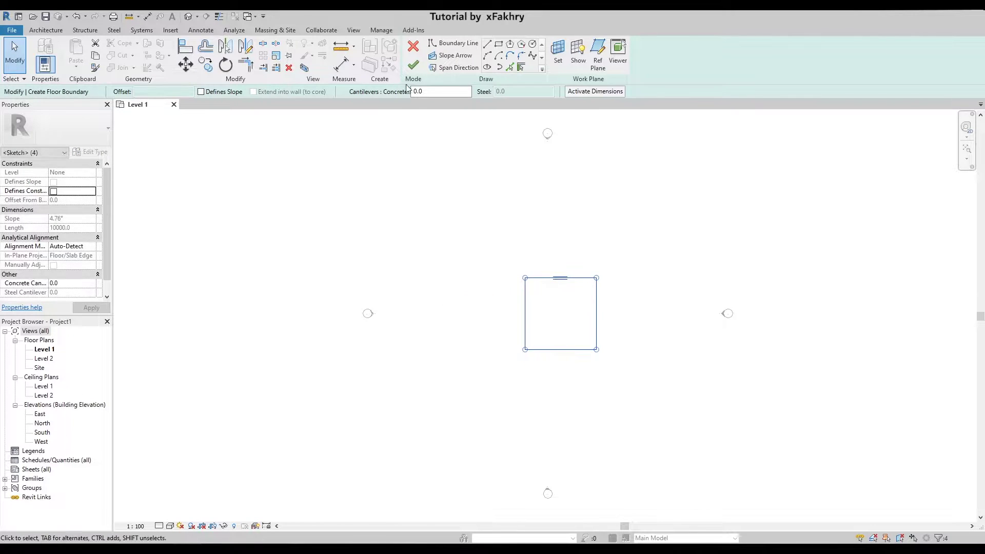
{"action": "left_click", "coordinate": [413, 66]}
- Draw a 4000 mm Generic - 200mm wall near the floor's top edge and select it
{"action": "left_click", "coordinate": [47, 31]}
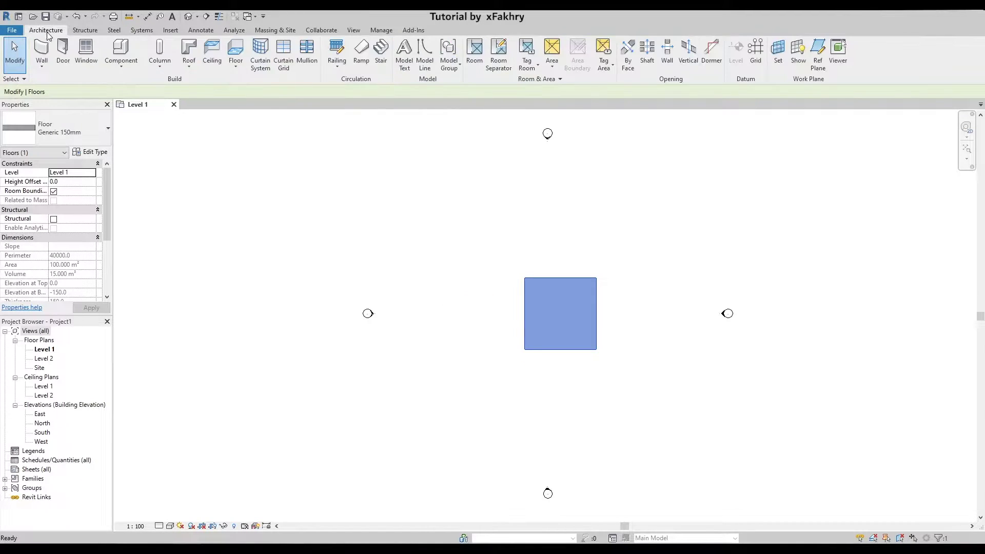
{"action": "left_click", "coordinate": [375, 252]}
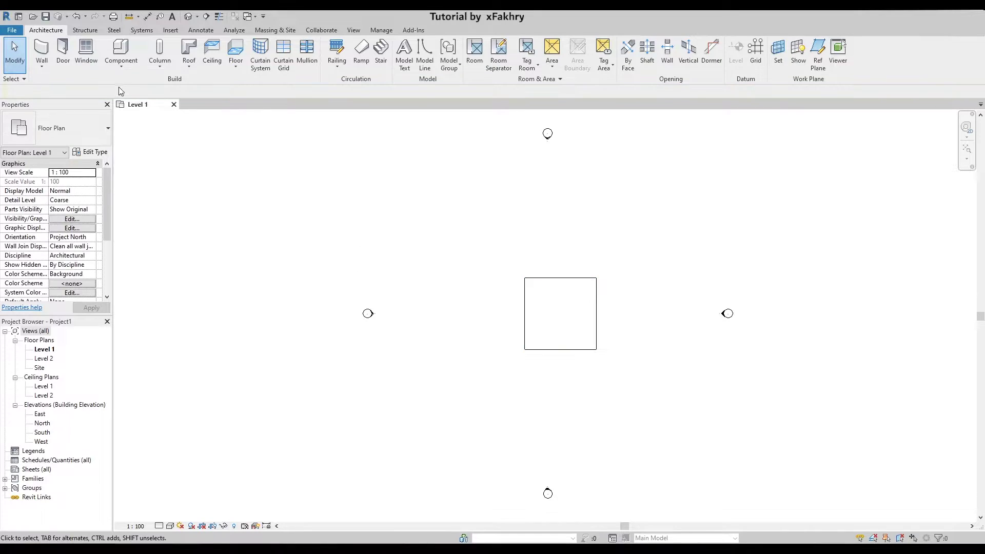
{"action": "left_click", "coordinate": [40, 51]}
{"action": "scroll", "coordinate": [590, 236], "scroll_direction": "up", "scroll_amount": 1}
{"action": "scroll", "coordinate": [598, 250], "scroll_direction": "up", "scroll_amount": 2}
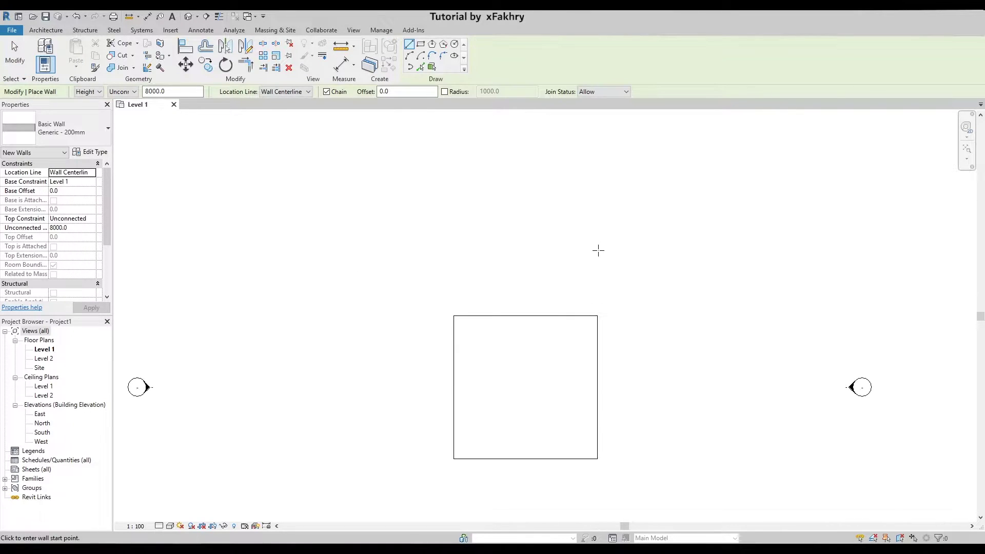
{"action": "scroll", "coordinate": [505, 334], "scroll_direction": "up", "scroll_amount": 1}
{"action": "left_click", "coordinate": [465, 332]}
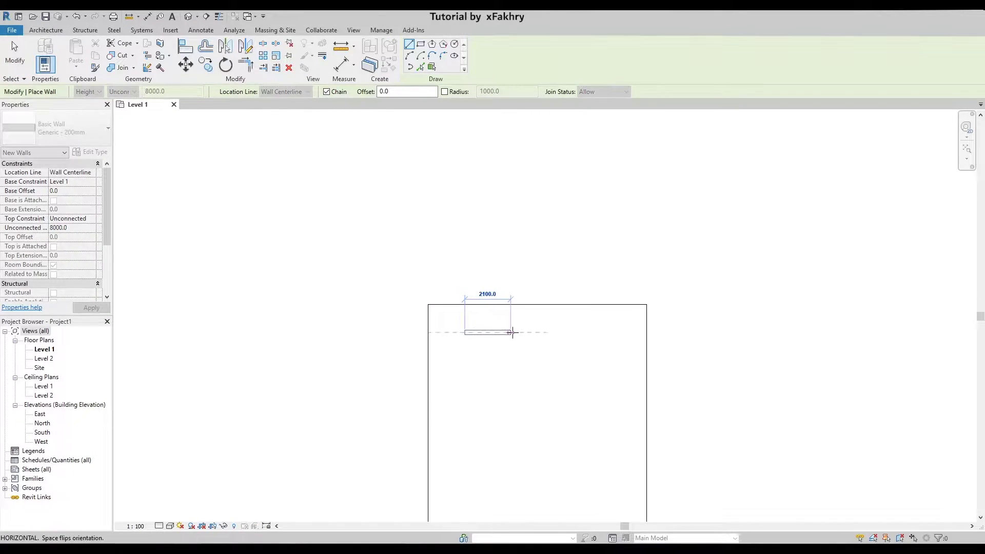
{"action": "type", "text": "400"}
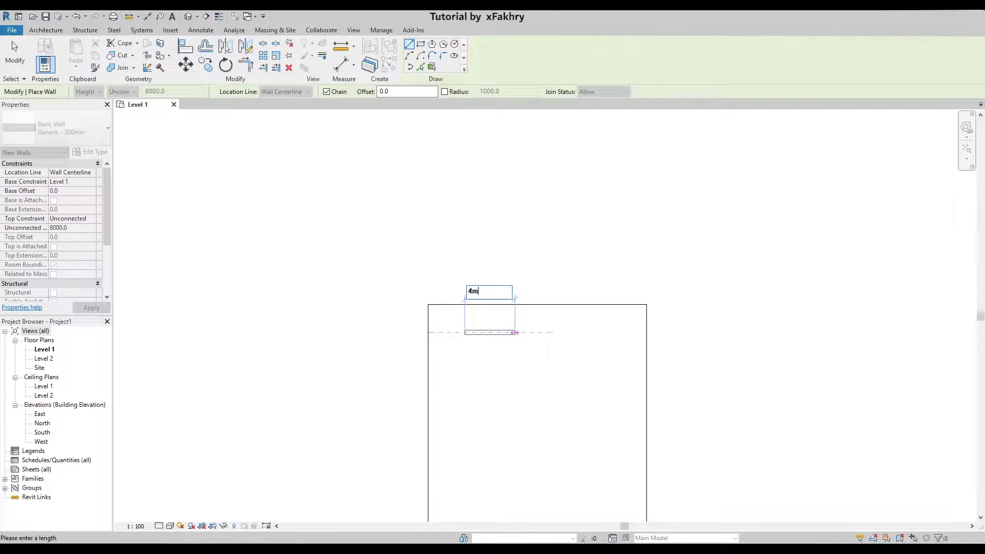
{"action": "type", "text": "0"}
{"action": "key", "text": "Return"}
{"action": "key", "text": "Escape"}
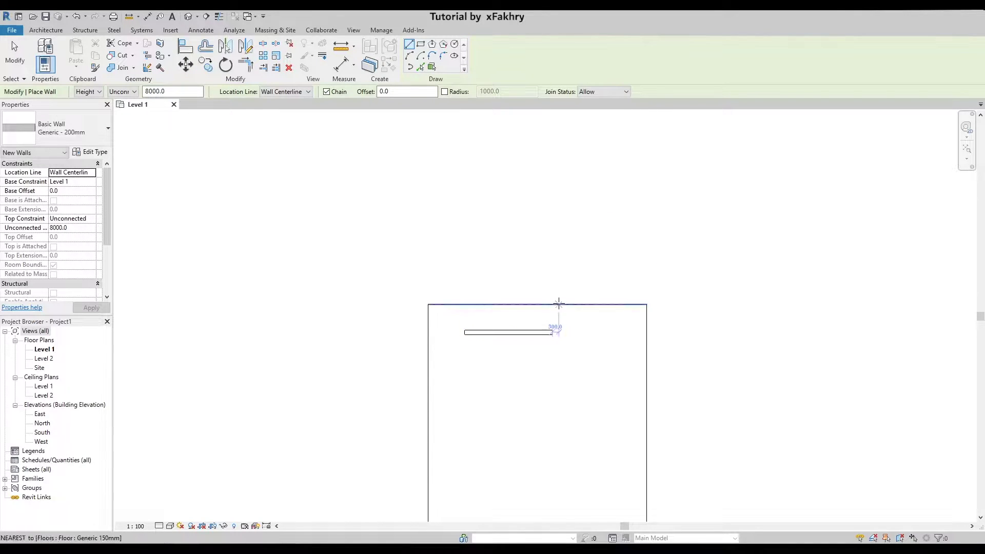
{"action": "key", "text": "Escape"}
{"action": "left_click", "coordinate": [546, 332]}
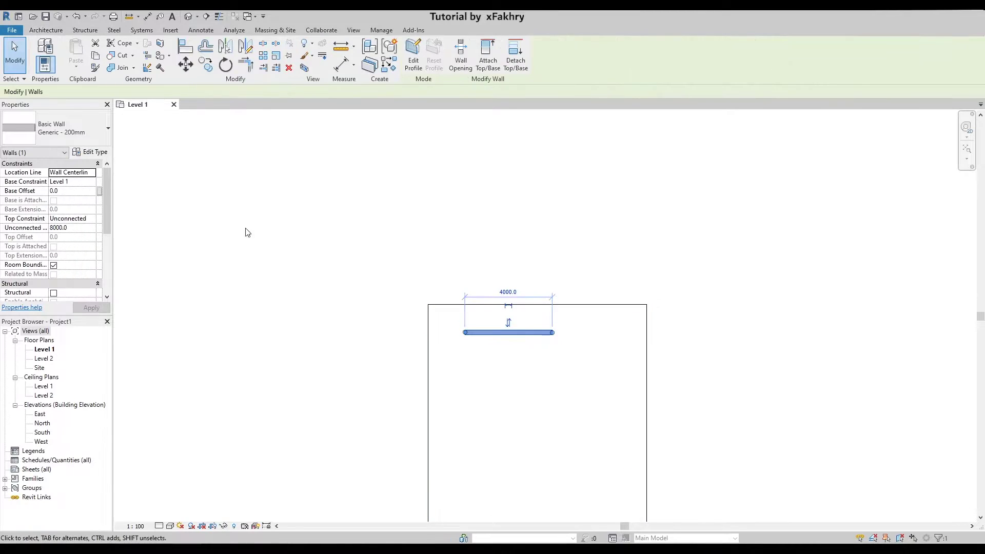
- Change the wall to Interior - Blockwork 100 and nudge it slightly down
{"action": "left_click", "coordinate": [92, 127]}
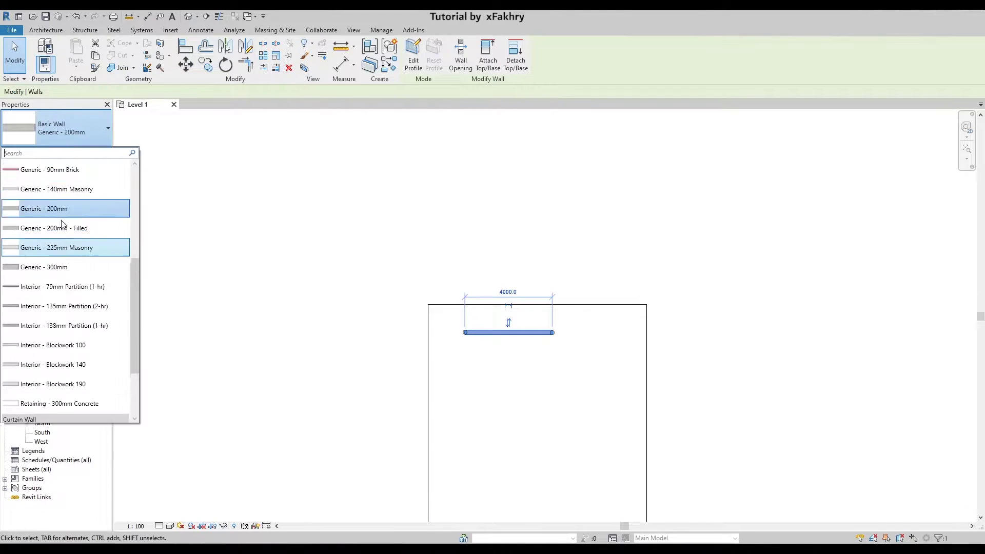
{"action": "scroll", "coordinate": [76, 251], "scroll_direction": "up", "scroll_amount": 3}
{"action": "scroll", "coordinate": [80, 254], "scroll_direction": "down", "scroll_amount": 2}
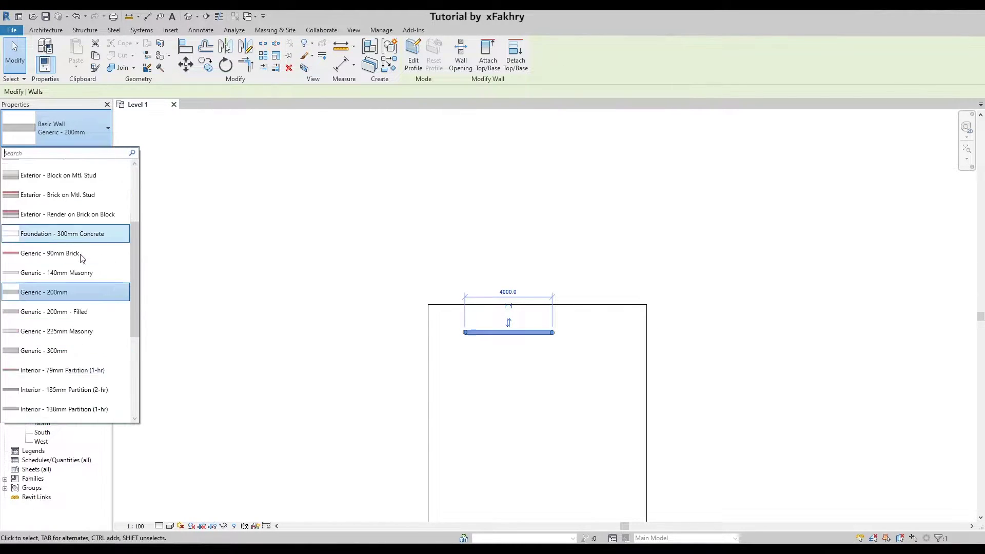
{"action": "scroll", "coordinate": [80, 254], "scroll_direction": "down", "scroll_amount": 1}
{"action": "scroll", "coordinate": [80, 254], "scroll_direction": "down", "scroll_amount": 1}
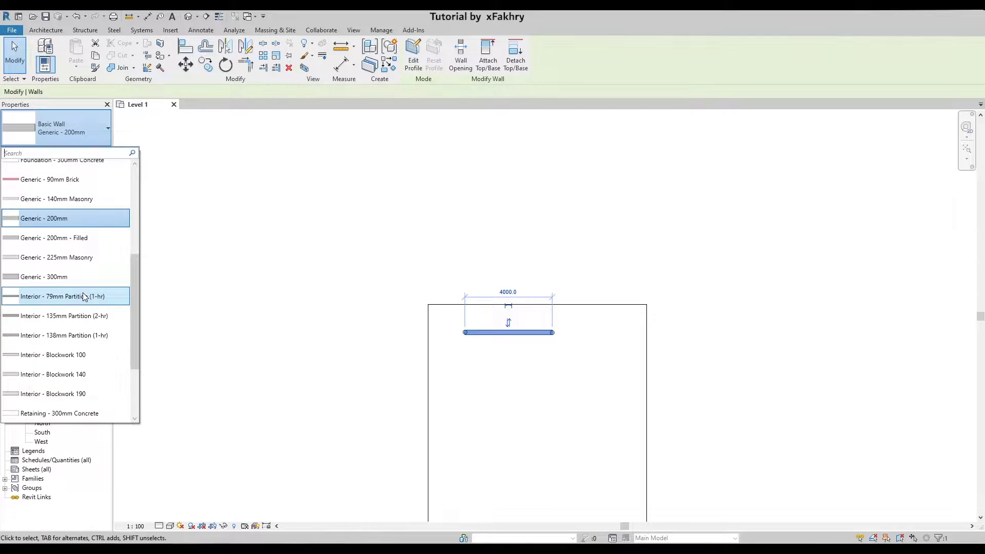
{"action": "left_click", "coordinate": [82, 355]}
{"action": "left_click_drag", "start_coordinate": [523, 334], "coordinate": [518, 341]}
- Reselect the blockwork wall and start a new wall with the WA shortcut
{"action": "scroll", "coordinate": [569, 351], "scroll_direction": "up", "scroll_amount": 3}
{"action": "scroll", "coordinate": [569, 351], "scroll_direction": "up", "scroll_amount": 1}
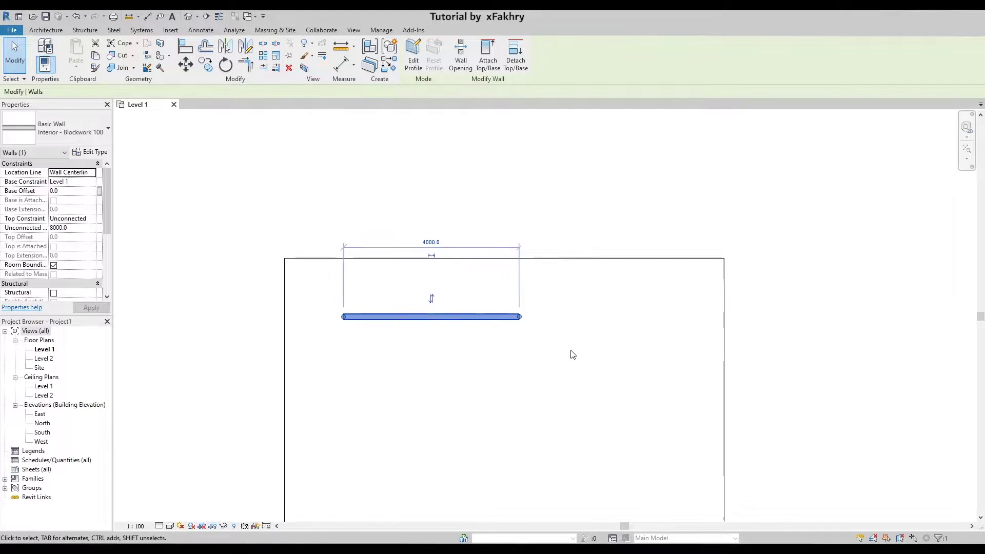
{"action": "scroll", "coordinate": [569, 347], "scroll_direction": "up", "scroll_amount": 2}
{"action": "left_click", "coordinate": [570, 348]}
{"action": "left_click", "coordinate": [428, 307]}
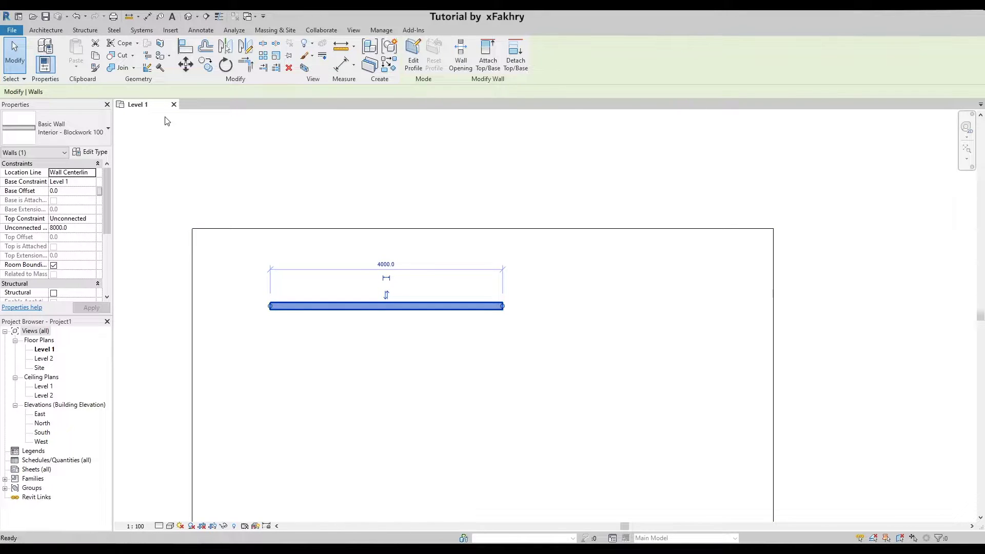
{"action": "key", "text": "w"}
{"action": "key", "text": "a"}
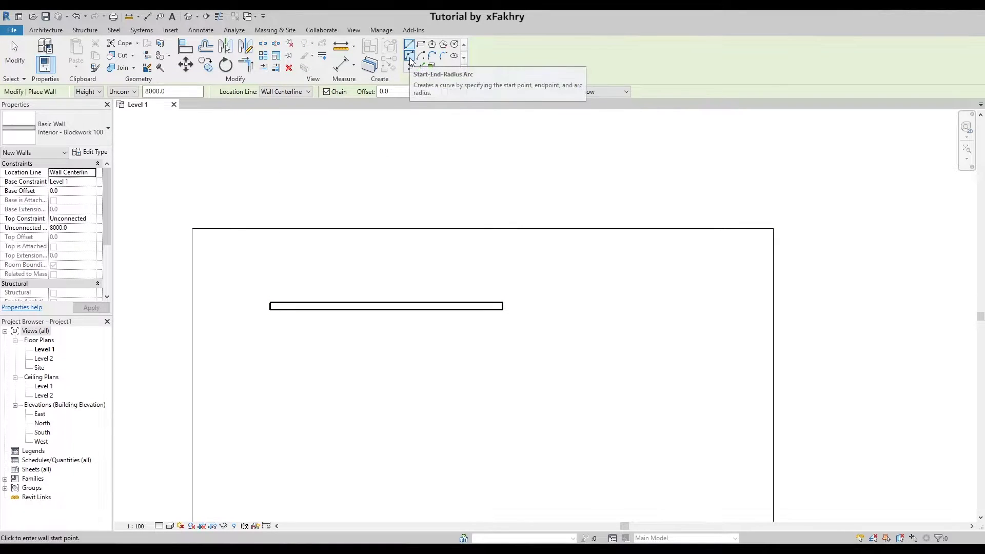
- Draw a Start-End-Radius arc wall 3.6 m long from the straight wall's right end
{"action": "left_click", "coordinate": [410, 56]}
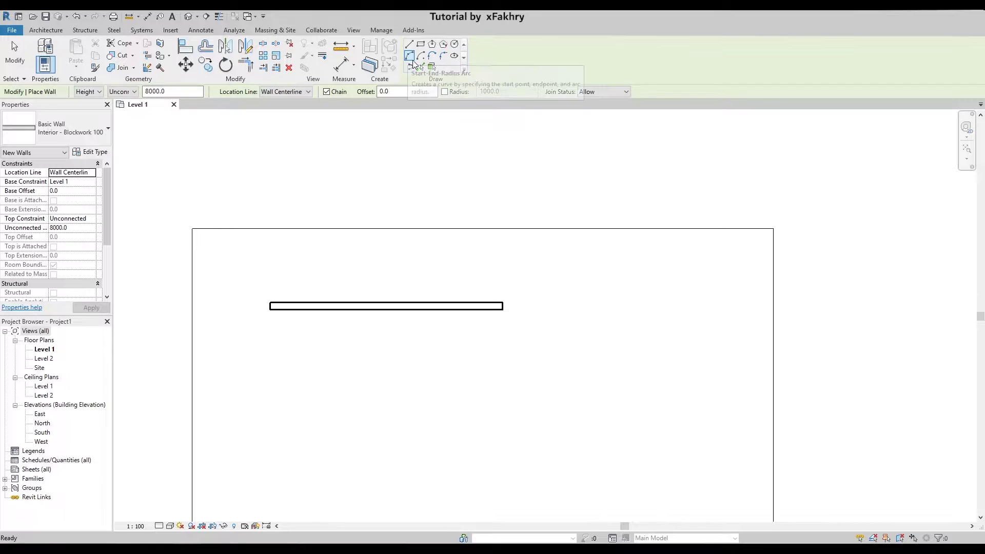
{"action": "left_click", "coordinate": [503, 306]}
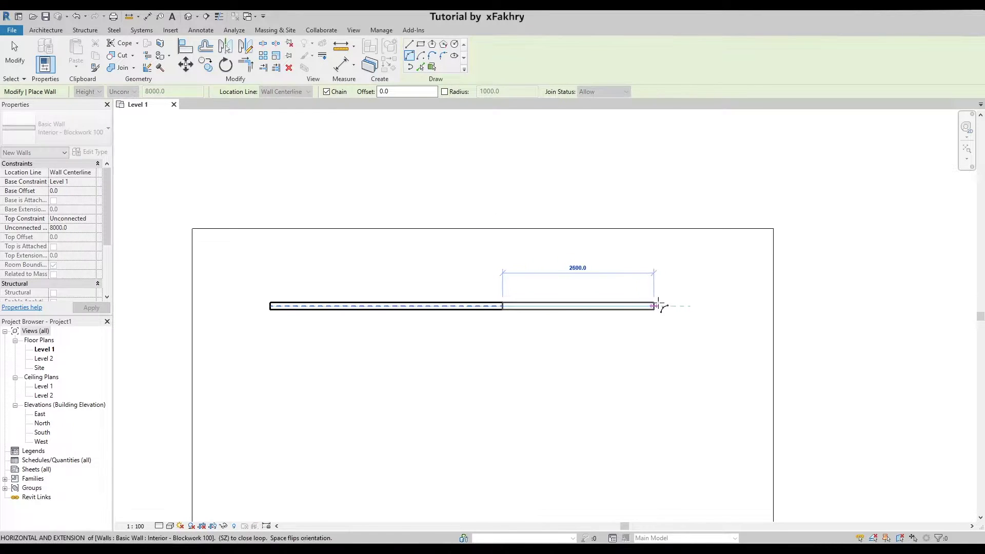
{"action": "type", "text": "3.6"}
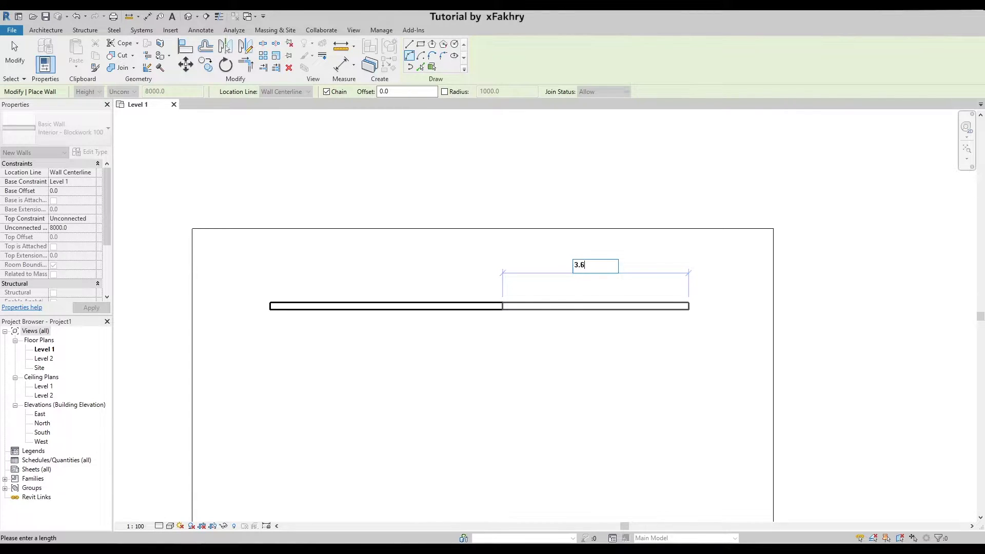
{"action": "key", "text": "Return"}
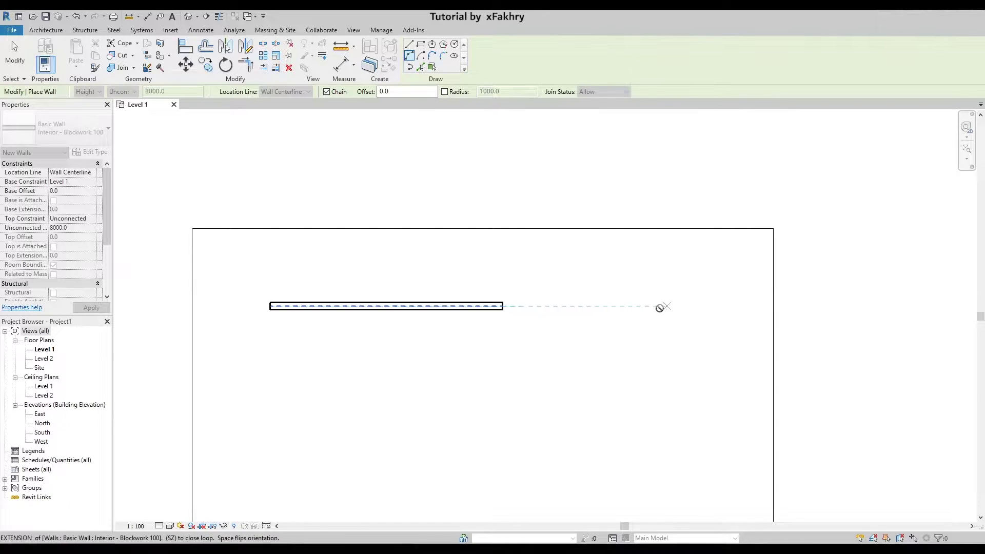
{"action": "left_click", "coordinate": [504, 307]}
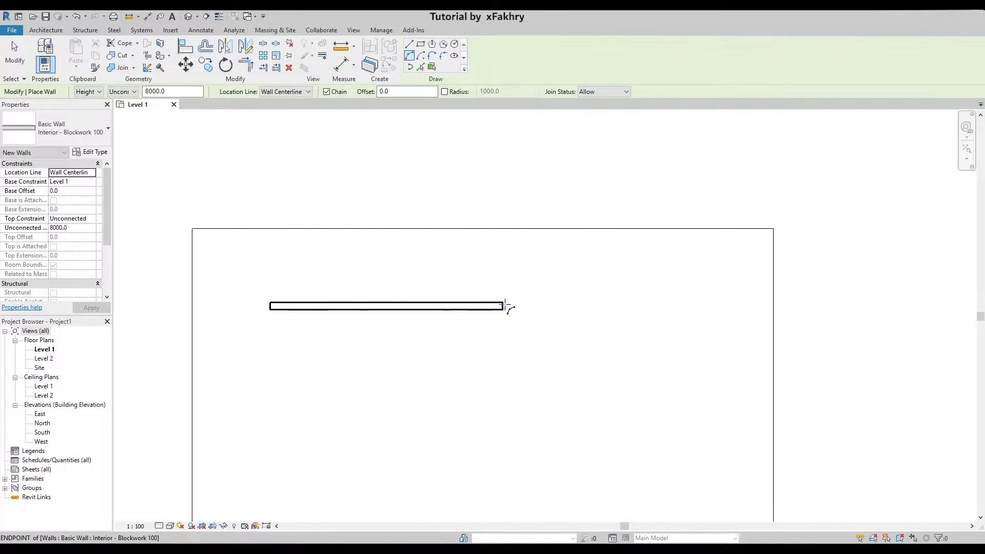
{"action": "type", "text": "3.6m"}
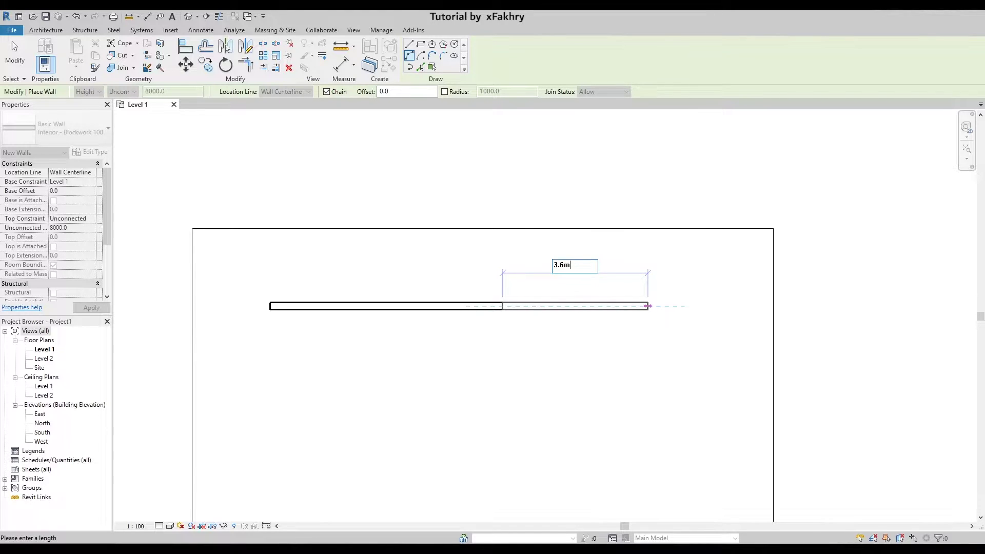
{"action": "key", "text": "Return"}
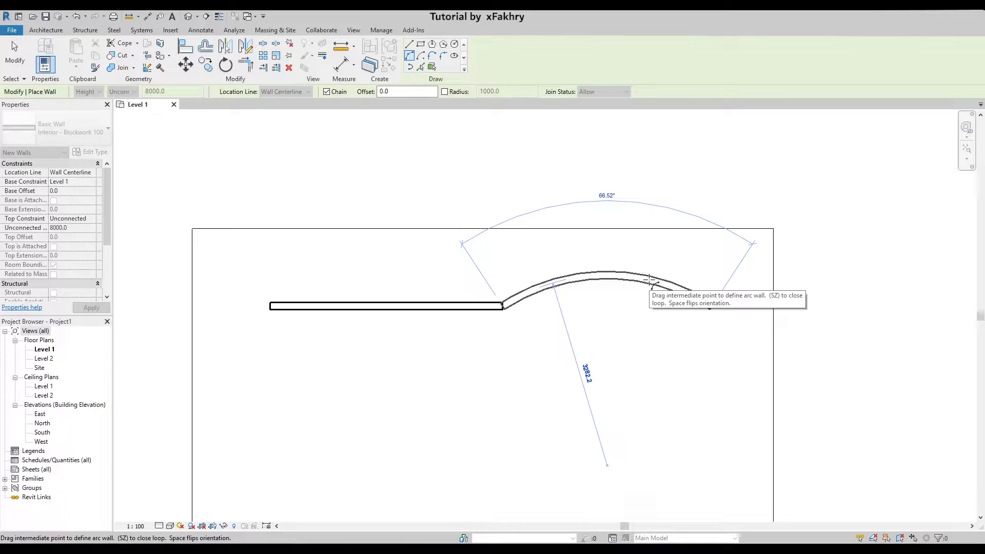
{"action": "left_click", "coordinate": [653, 284]}
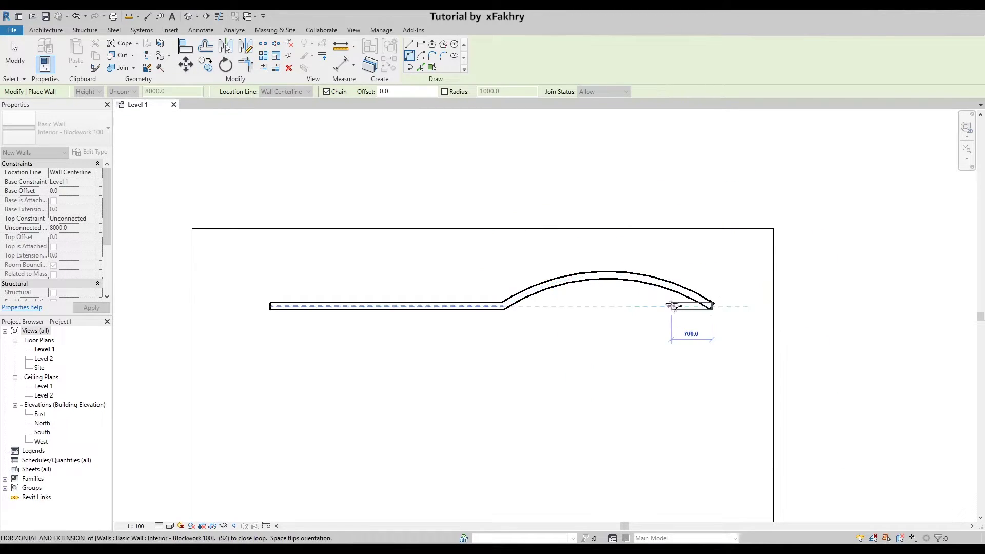
{"action": "key", "text": "Escape"}
{"action": "key", "text": "Escape"}
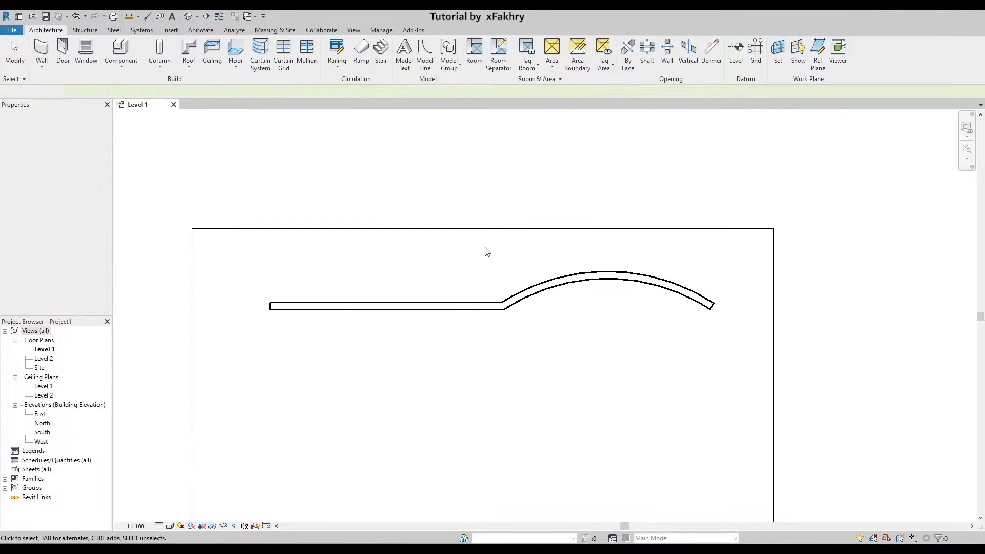
- In the default 3D view, drag the curved wall's arc handle to bend it deeper
{"action": "left_click", "coordinate": [188, 16]}
{"action": "middle_click_drag", "start_coordinate": [616, 329], "coordinate": [611, 443], "text": "shift"}
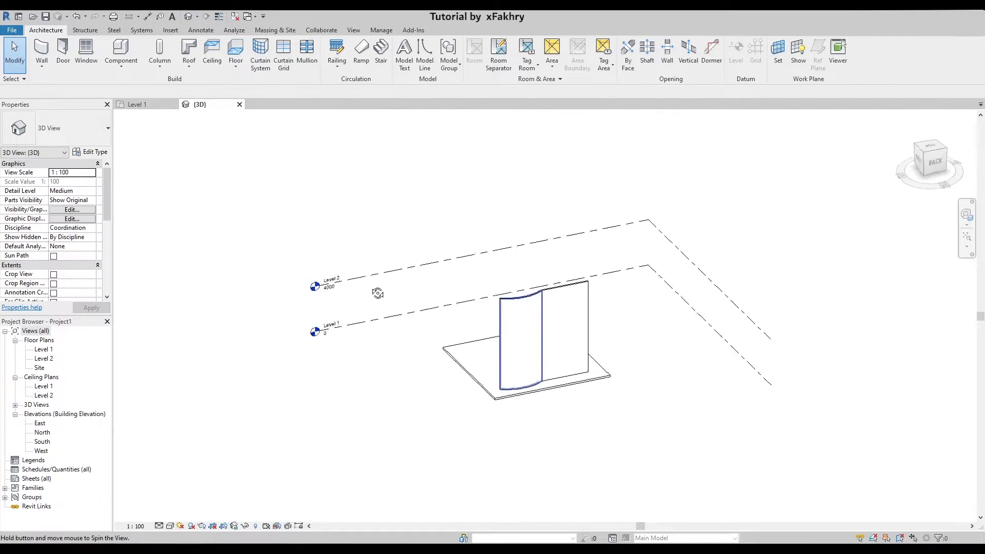
{"action": "left_click", "coordinate": [613, 354]}
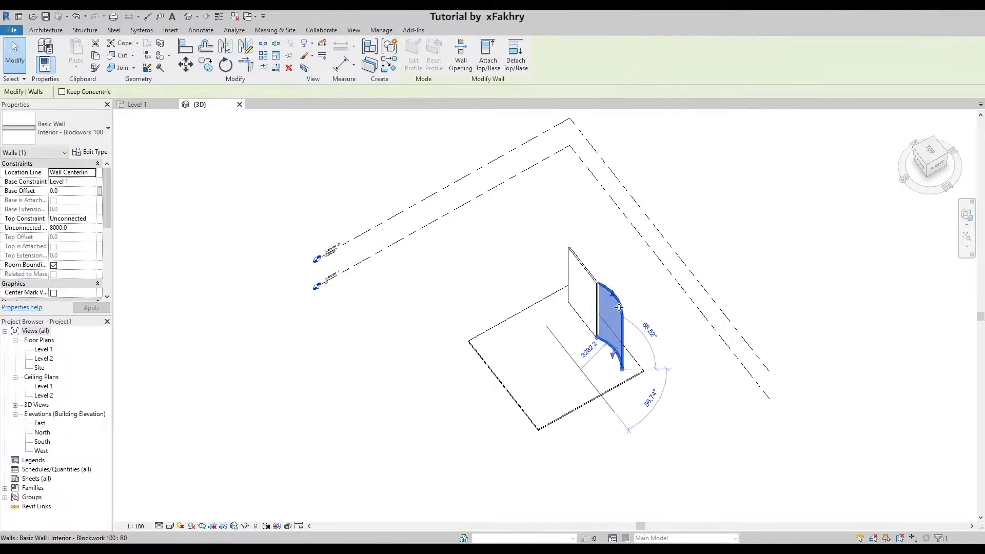
{"action": "scroll", "coordinate": [615, 399], "scroll_direction": "up", "scroll_amount": 2}
{"action": "scroll", "coordinate": [615, 398], "scroll_direction": "up", "scroll_amount": 2}
{"action": "left_click_drag", "start_coordinate": [615, 398], "coordinate": [595, 405]}
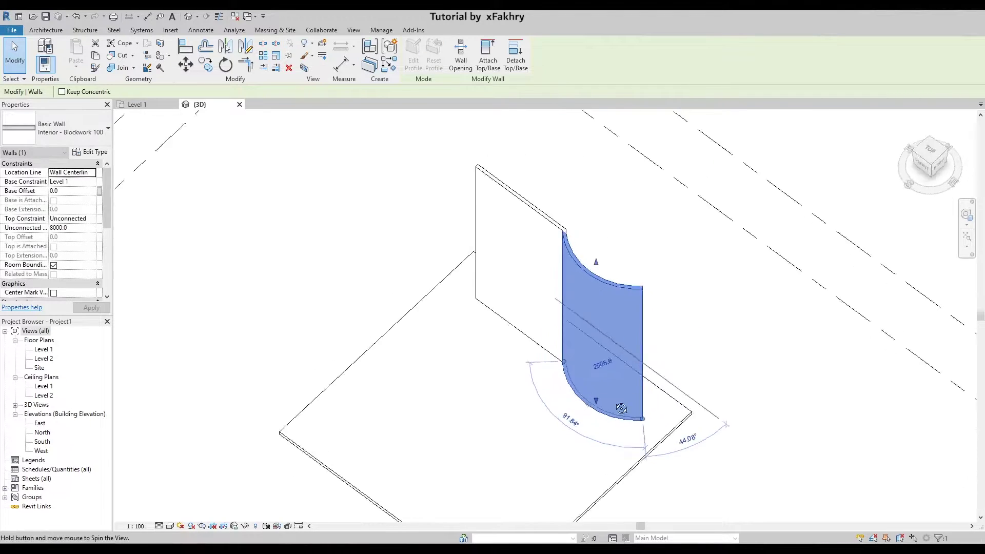
{"action": "middle_click_drag", "start_coordinate": [596, 405], "coordinate": [681, 330], "text": "shift"}
{"action": "left_click", "coordinate": [720, 287]}
{"action": "mouse_move", "coordinate": [720, 288]}
{"action": "middle_mouse_down", "text": "shift"}
{"action": "mouse_move", "coordinate": [680, 350]}
{"action": "mouse_move", "coordinate": [657, 307]}
{"action": "middle_mouse_up", "text": "shift"}
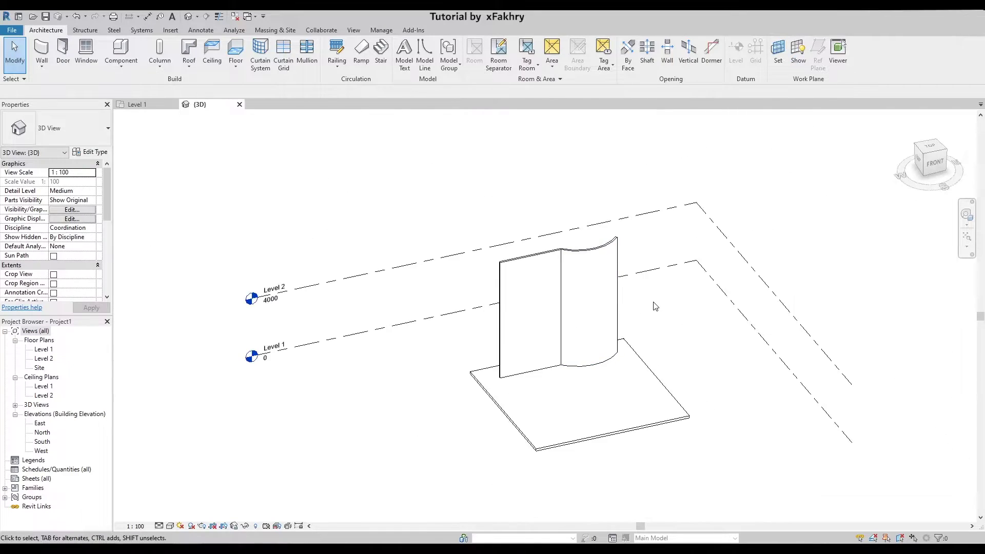
{"action": "scroll", "coordinate": [616, 230], "scroll_direction": "down", "scroll_amount": 2}
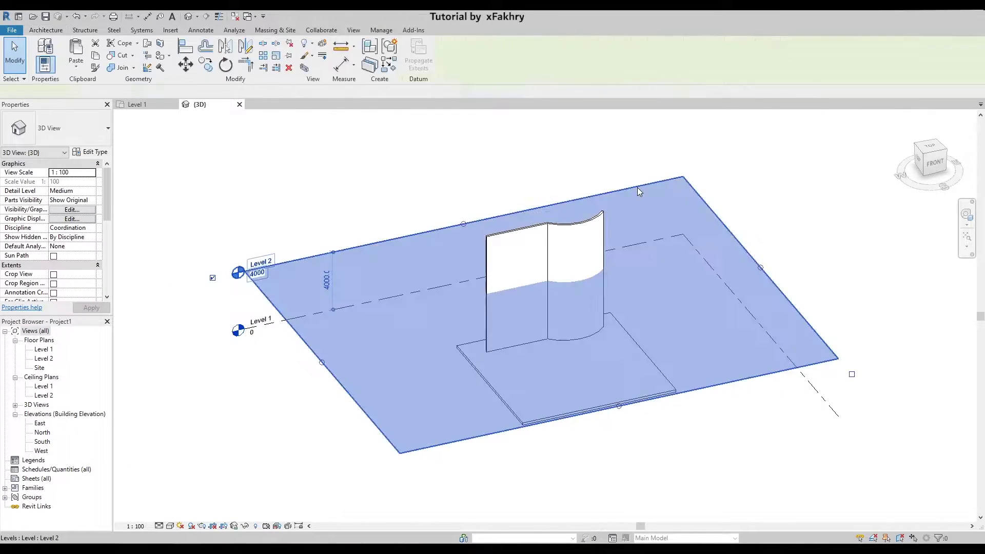
- Set both walls' Top Constraint to 'Up to level: Level 2' and apply it
{"action": "left_click", "coordinate": [638, 189]}
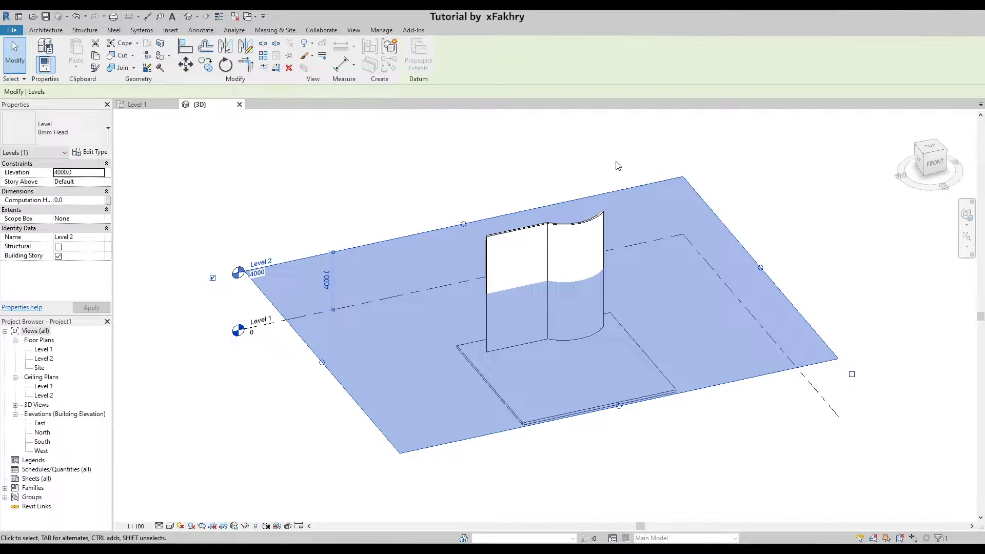
{"action": "scroll", "coordinate": [624, 205], "scroll_direction": "up", "scroll_amount": 2}
{"action": "scroll", "coordinate": [595, 204], "scroll_direction": "down", "scroll_amount": 2}
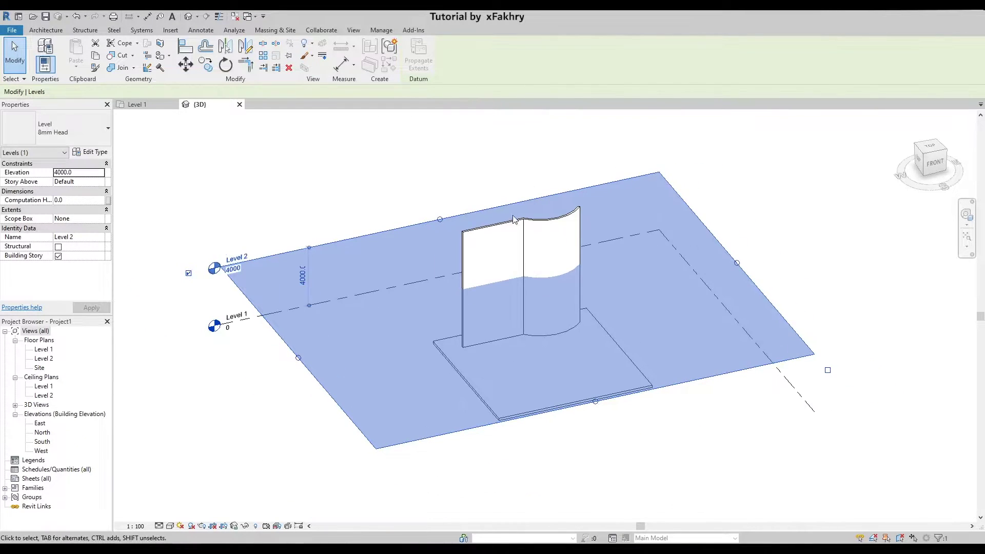
{"action": "left_click", "coordinate": [495, 230]}
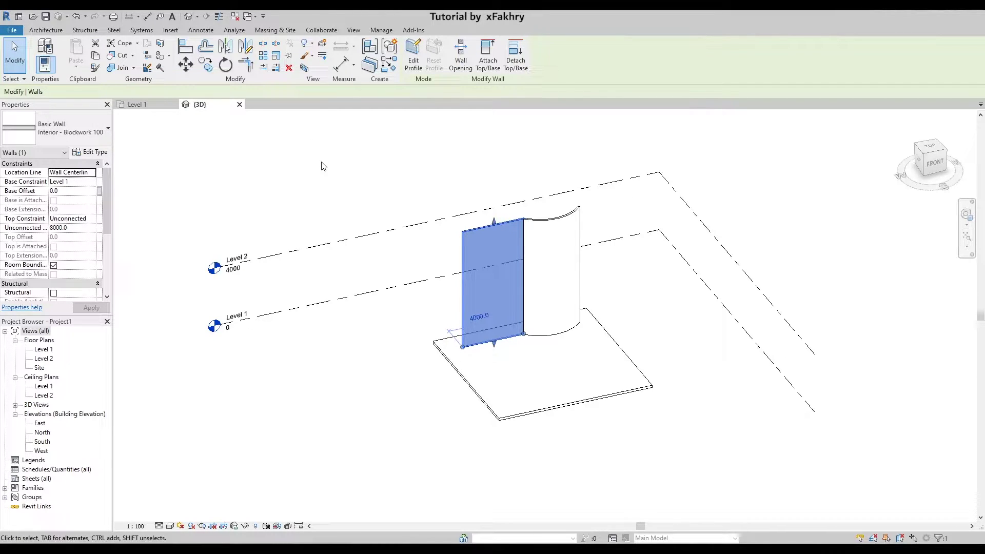
{"action": "left_click", "coordinate": [94, 219]}
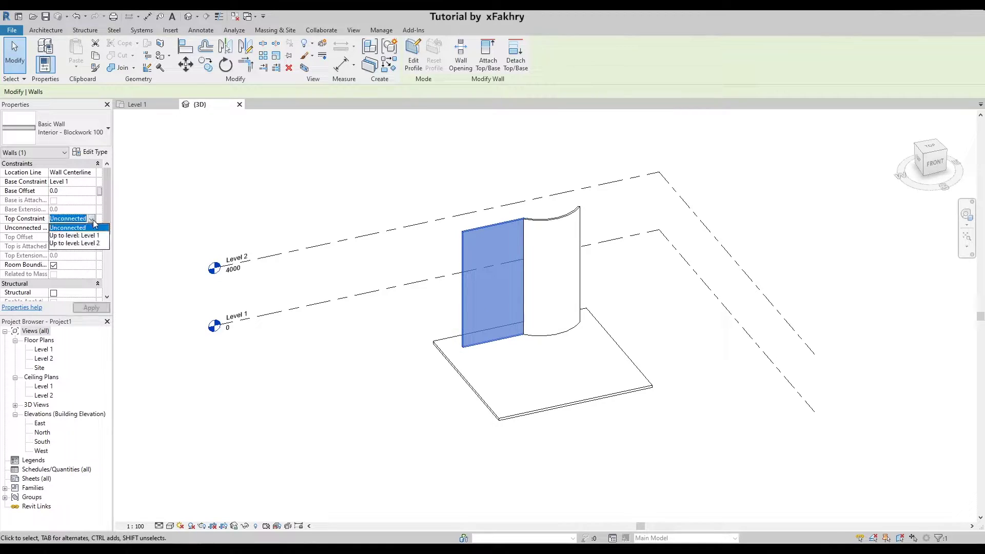
{"action": "left_click", "coordinate": [549, 223], "text": "ctrl"}
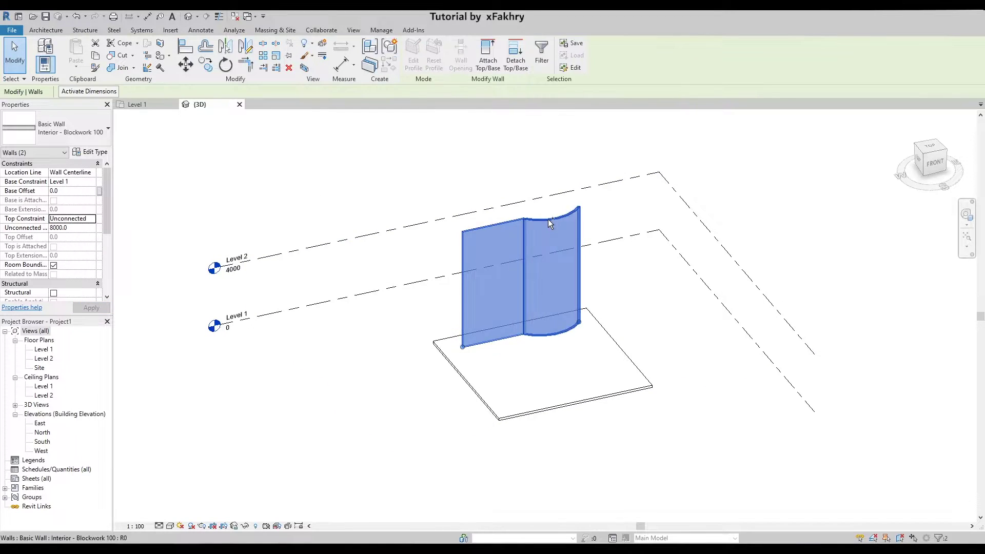
{"action": "left_click", "coordinate": [94, 219]}
{"action": "left_click", "coordinate": [87, 246]}
{"action": "left_click", "coordinate": [90, 309]}
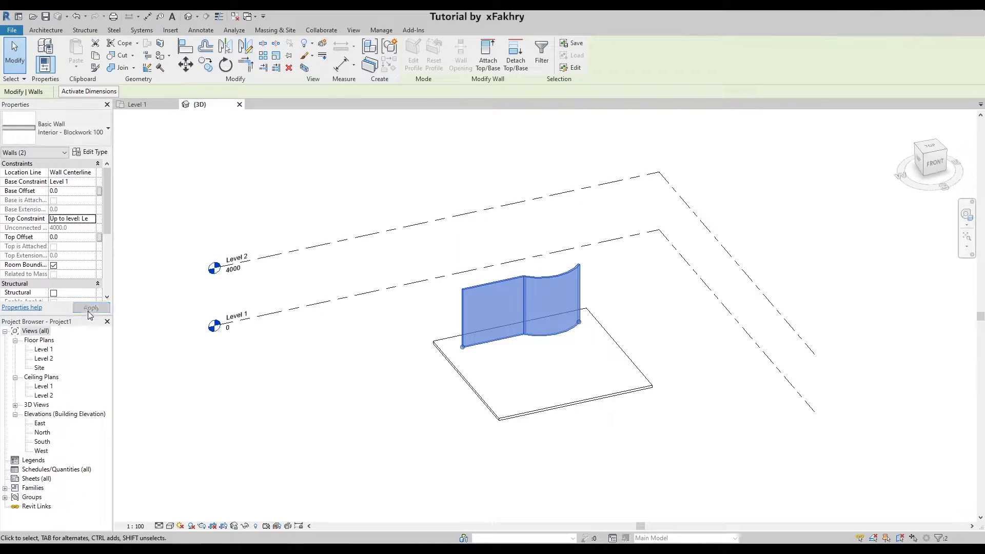
- Deselect the walls and reselect only the flat wall
{"action": "left_click", "coordinate": [356, 158]}
{"action": "scroll", "coordinate": [589, 303], "scroll_direction": "up", "scroll_amount": 1}
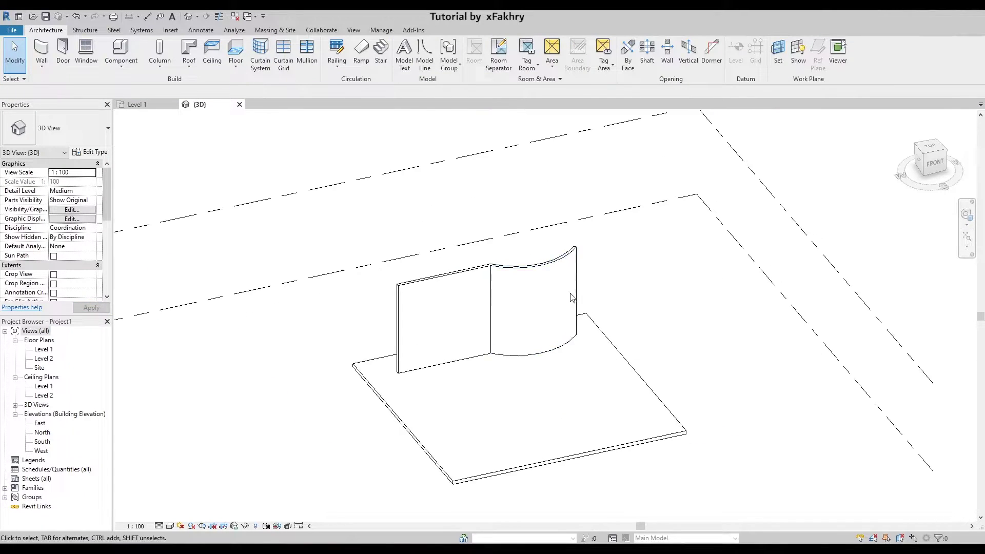
{"action": "scroll", "coordinate": [589, 303], "scroll_direction": "up", "scroll_amount": 2}
{"action": "left_click", "coordinate": [399, 246]}
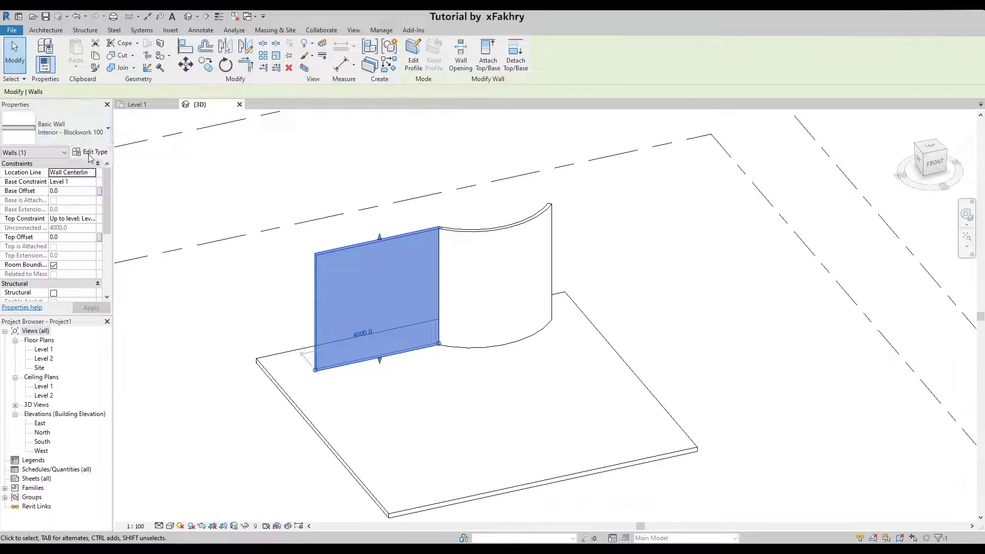
- Duplicate the wall type as Pumbed-Wall and open its Structure layers for editing
{"action": "left_click", "coordinate": [92, 152]}
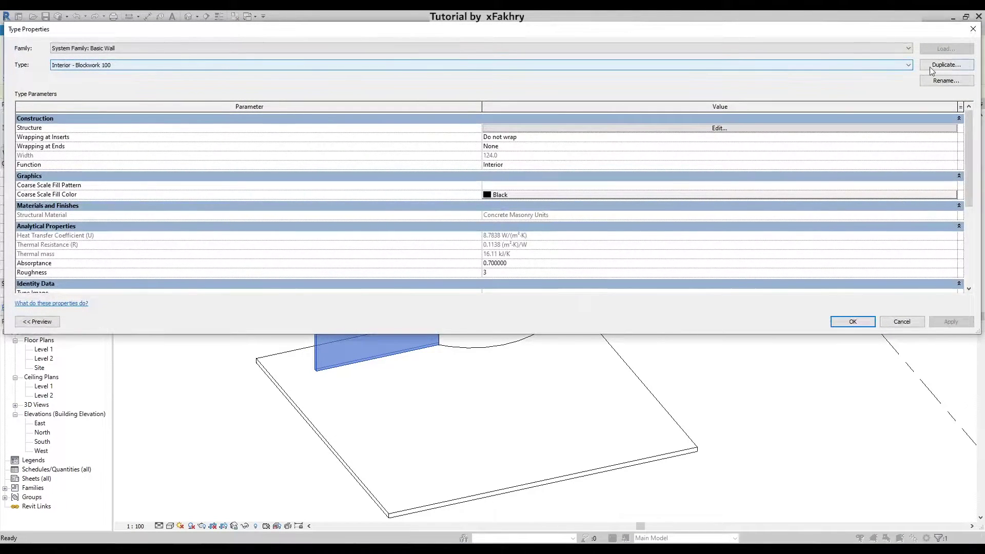
{"action": "left_click", "coordinate": [947, 64]}
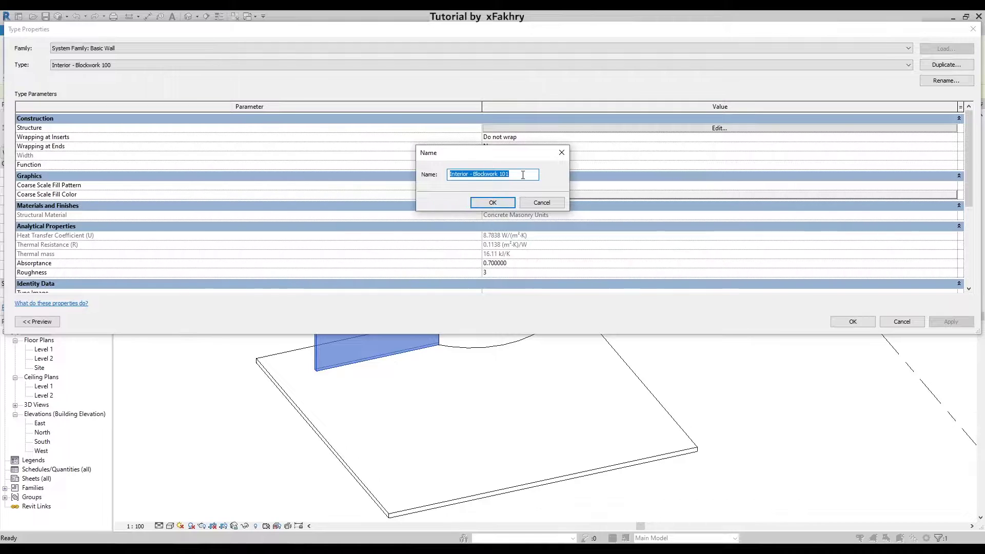
{"action": "left_click_drag", "start_coordinate": [522, 175], "coordinate": [454, 175]}
{"action": "type", "text": "P"}
{"action": "type", "text": "-Wall"}
{"action": "left_click", "coordinate": [495, 203]}
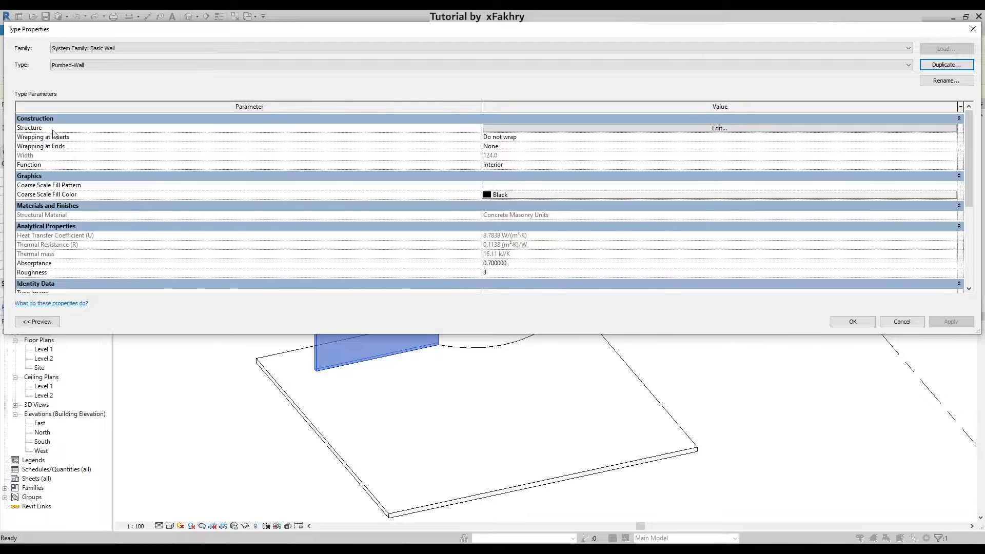
{"action": "left_click", "coordinate": [526, 128]}
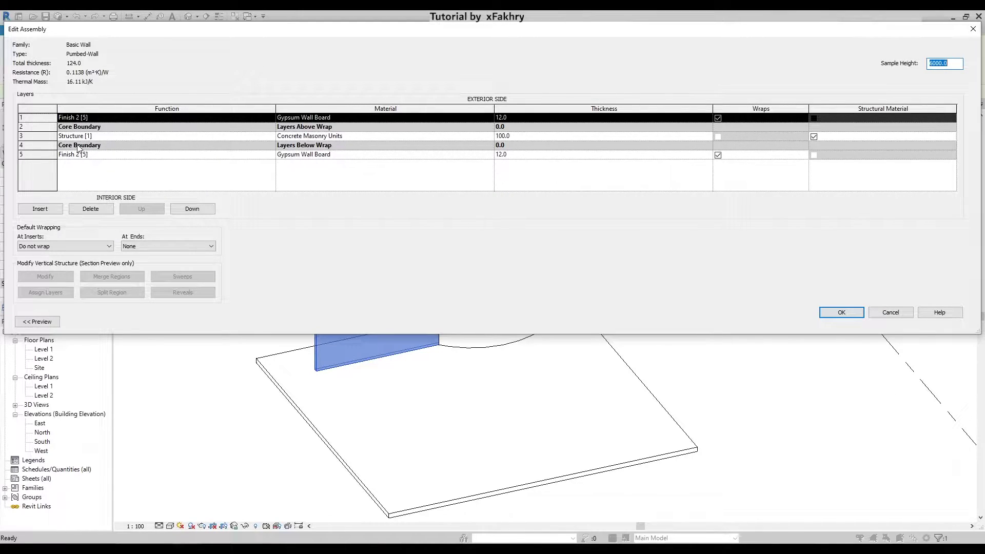
- Browse materials for row 5's Gypsum Wall Board interior finish layer
{"action": "left_click", "coordinate": [74, 155]}
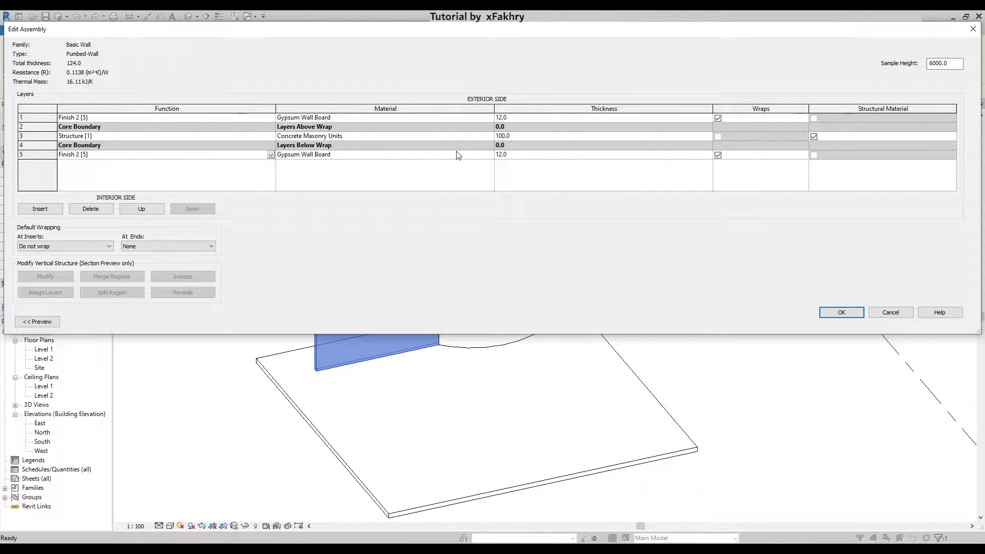
{"action": "left_click", "coordinate": [489, 155]}
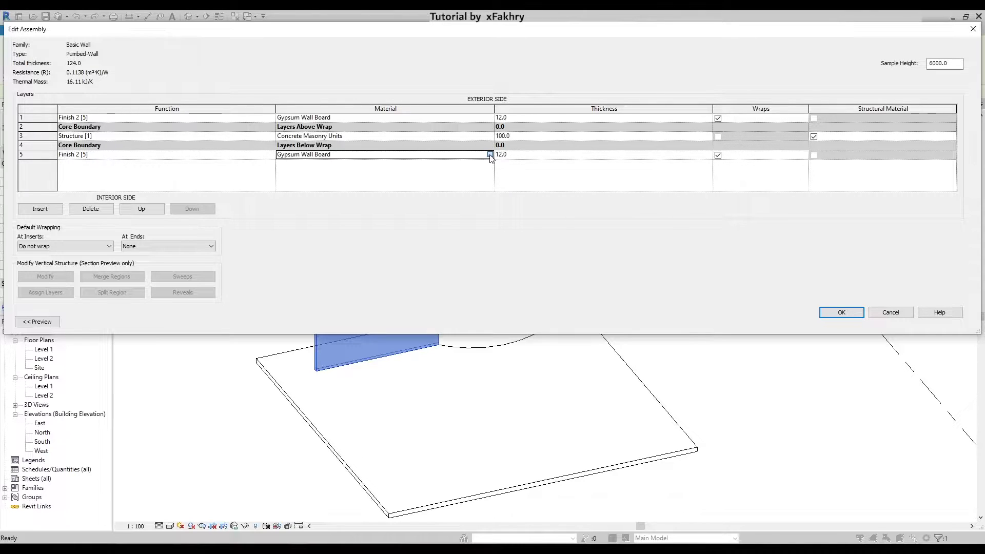
{"action": "left_click", "coordinate": [491, 155]}
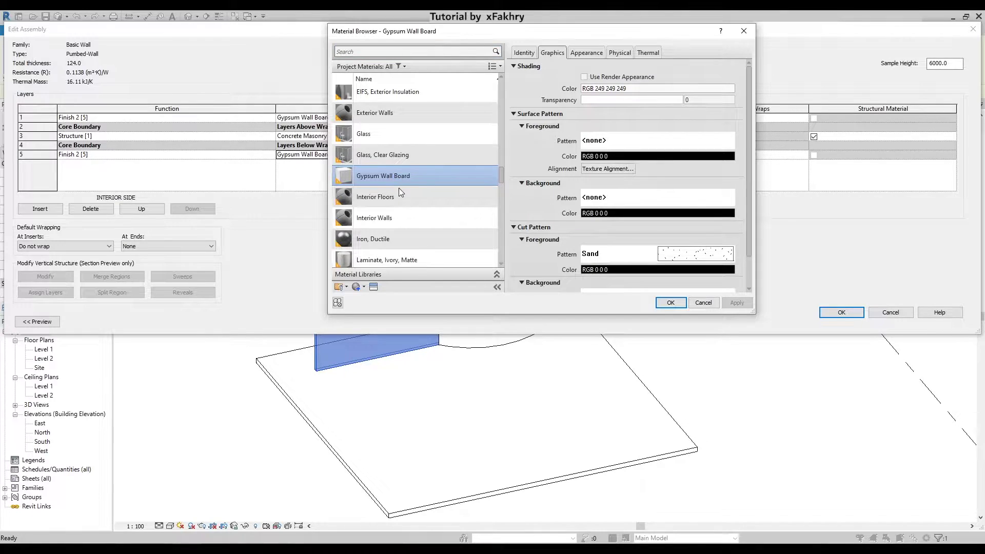
- Duplicate the Gypsum Wall Board material and name it Pumbed-Gypsum-Wall
{"action": "right_click", "coordinate": [391, 178]}
{"action": "left_click", "coordinate": [416, 197]}
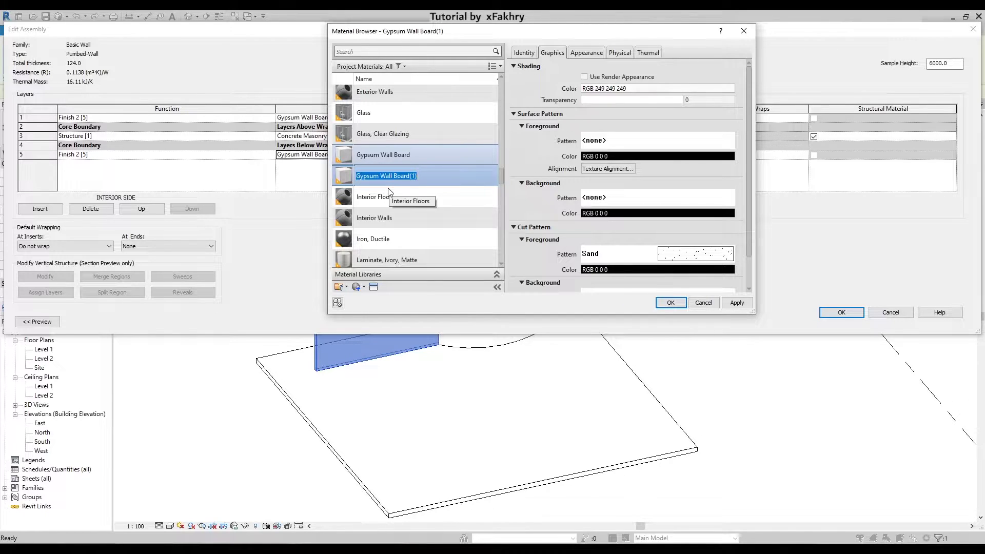
{"action": "type", "text": "D"}
{"action": "type", "text": "umbed"}
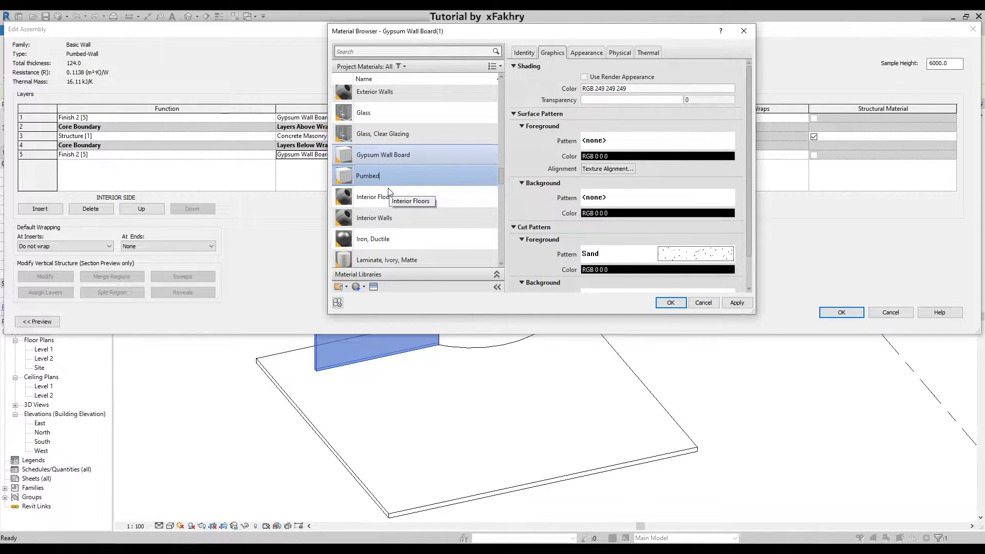
{"action": "type", "text": "Gypsum-W"}
{"action": "type", "text": "all"}
{"action": "key", "text": "Return"}
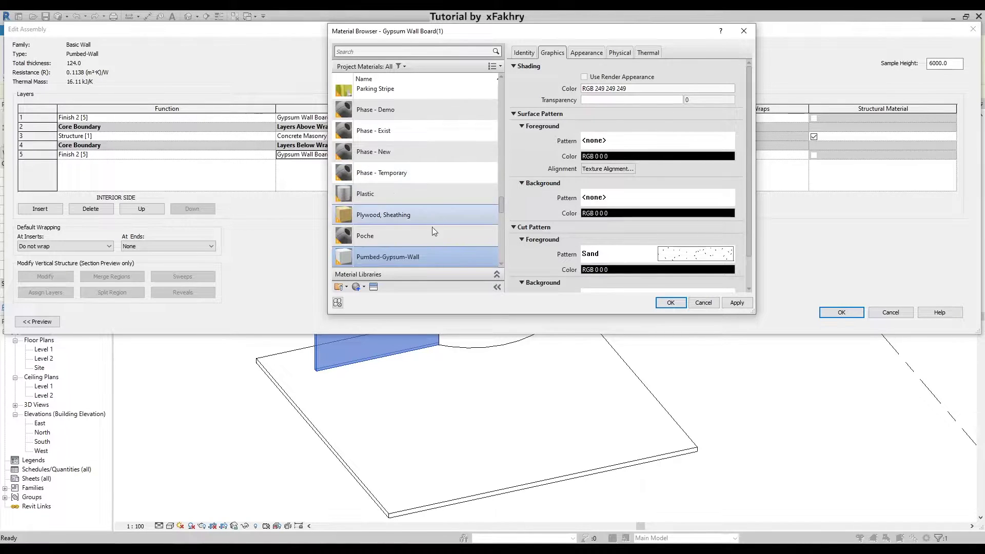
- Show the new material's Appearance settings with the Bump section expanded
{"action": "scroll", "coordinate": [451, 205], "scroll_direction": "down", "scroll_amount": 2}
{"action": "scroll", "coordinate": [437, 180], "scroll_direction": "up", "scroll_amount": 1}
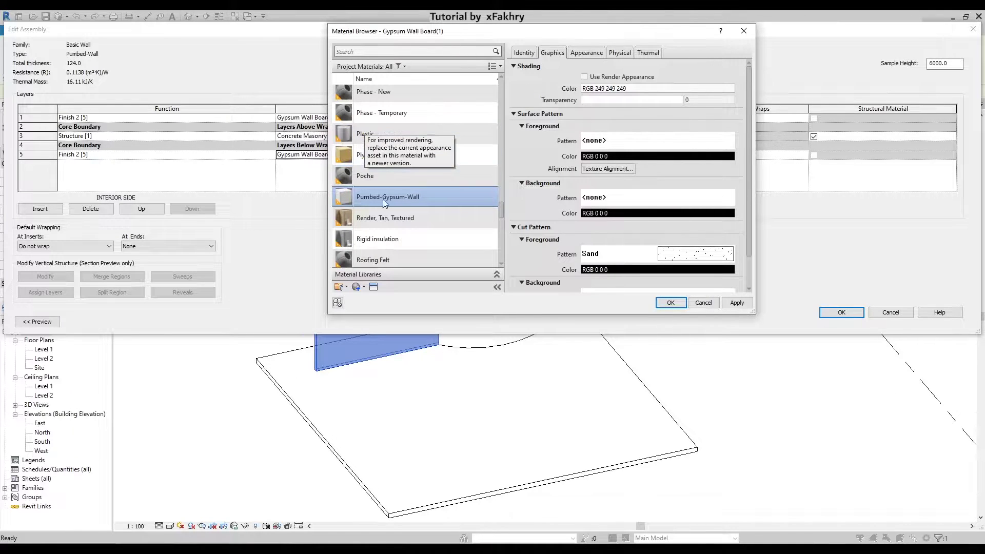
{"action": "left_click", "coordinate": [591, 54]}
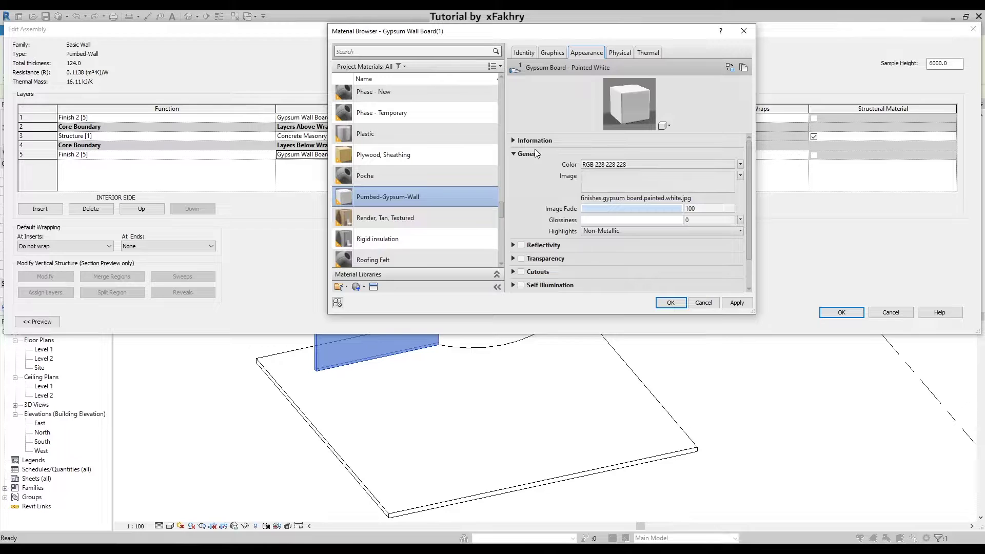
{"action": "scroll", "coordinate": [538, 182], "scroll_direction": "down", "scroll_amount": 2}
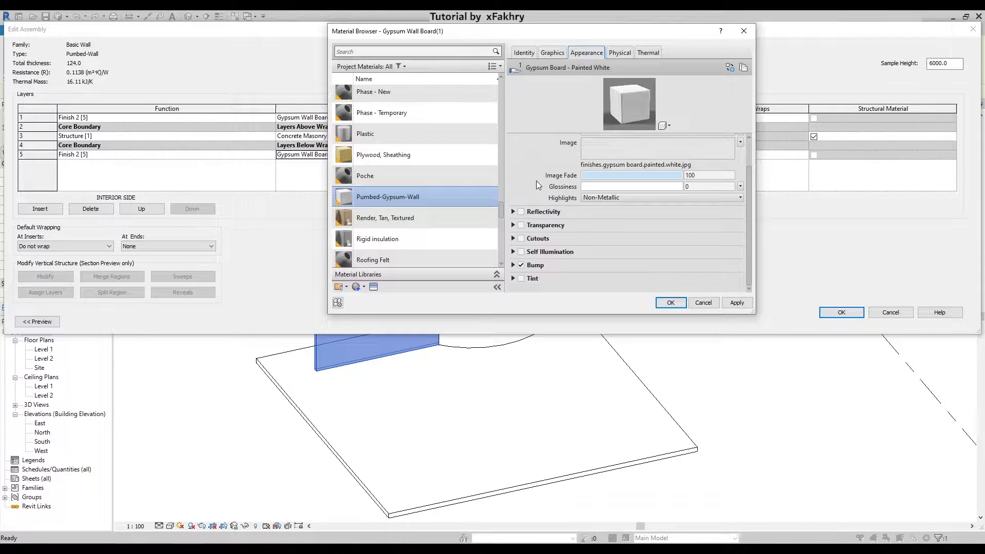
{"action": "left_click", "coordinate": [513, 266]}
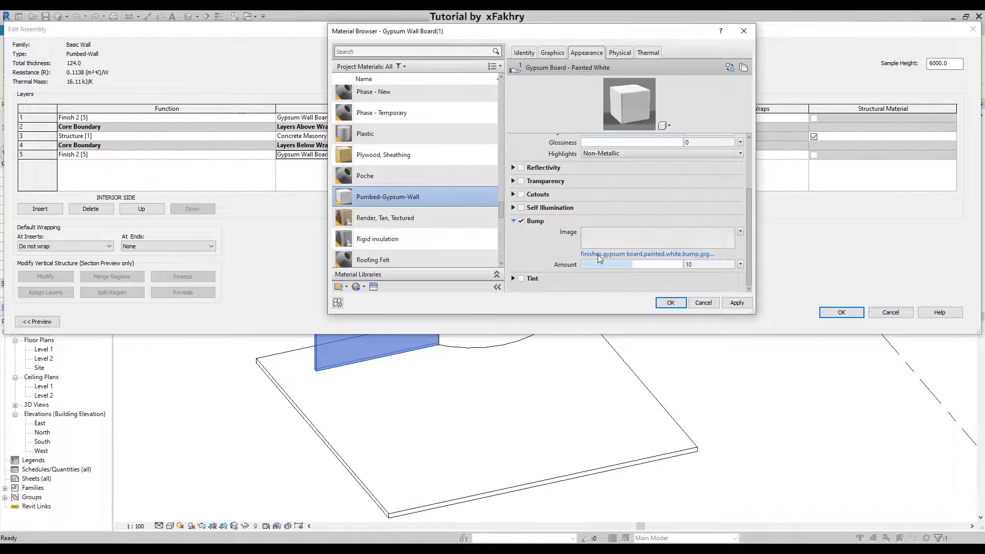
- Load decorative mandala design 3005.jpg from the Desktop as the bump image, then open its texture settings
{"action": "left_click", "coordinate": [598, 254]}
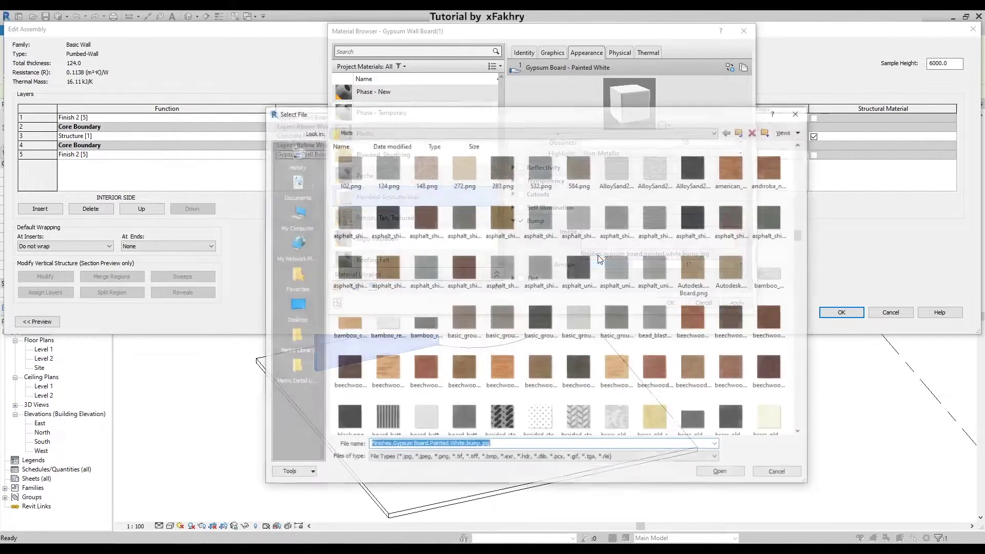
{"action": "left_click", "coordinate": [296, 308]}
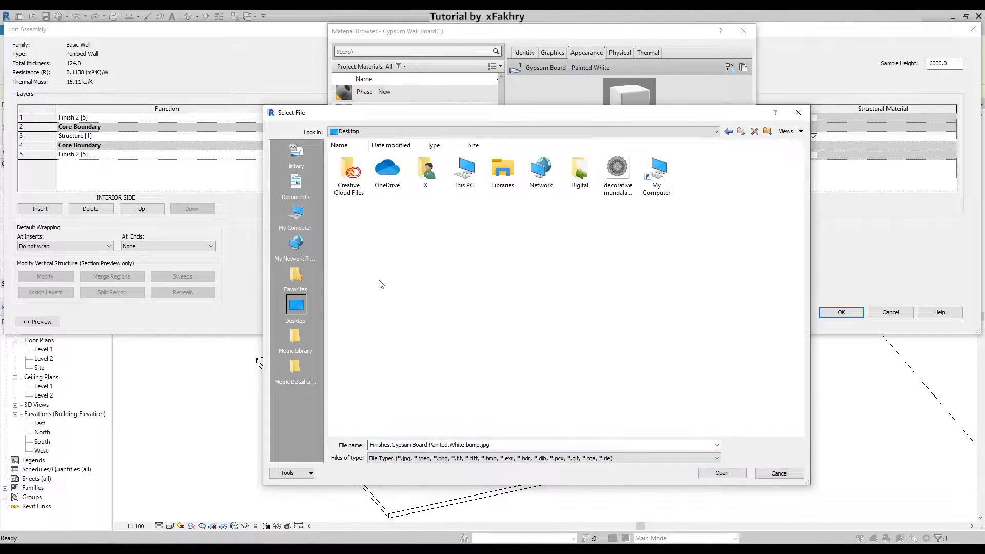
{"action": "left_click", "coordinate": [628, 193]}
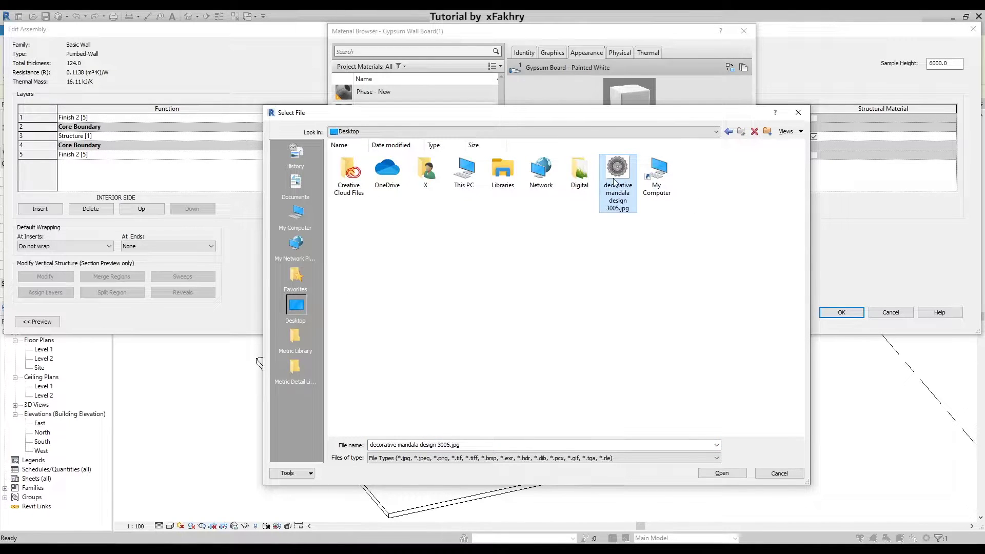
{"action": "left_click", "coordinate": [722, 474]}
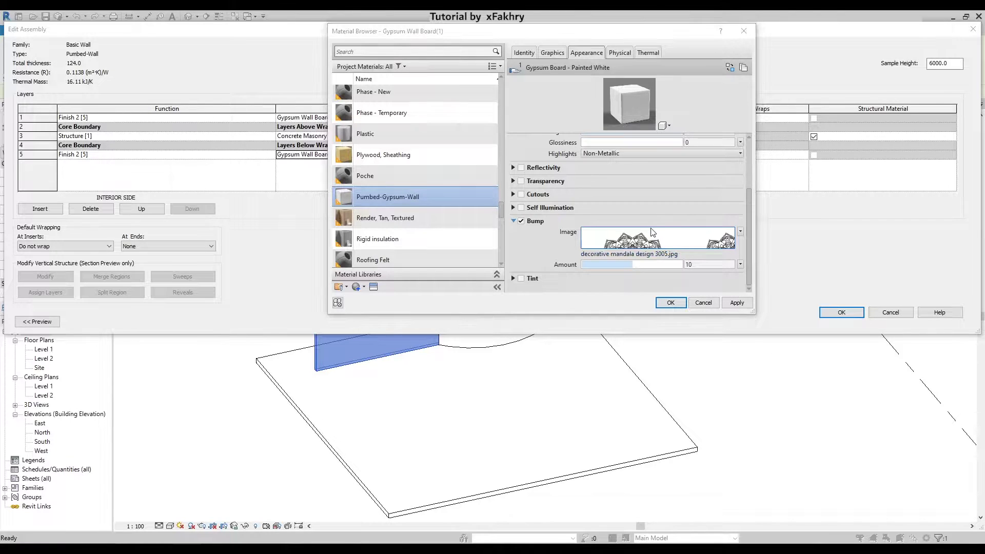
{"action": "left_click", "coordinate": [653, 232]}
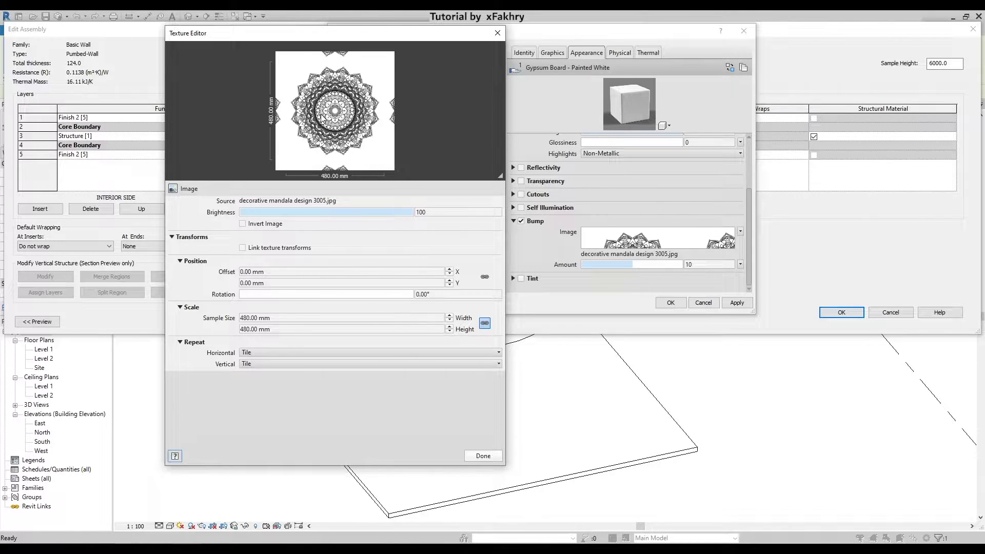
- Invert the mandala bump image and set its sample width to 4 m (4000 mm)
{"action": "left_click", "coordinate": [252, 223]}
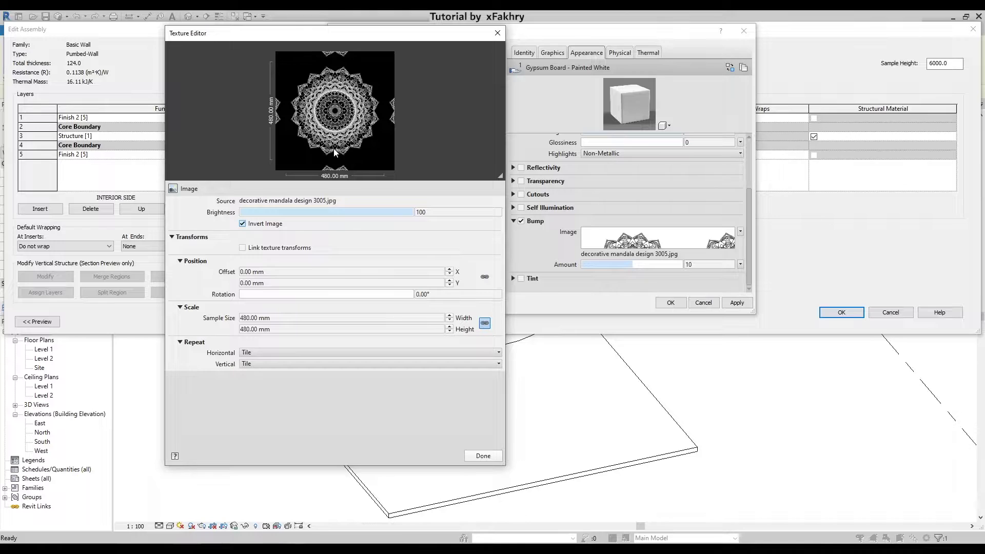
{"action": "left_click", "coordinate": [267, 318]}
{"action": "double_click", "coordinate": [273, 318]}
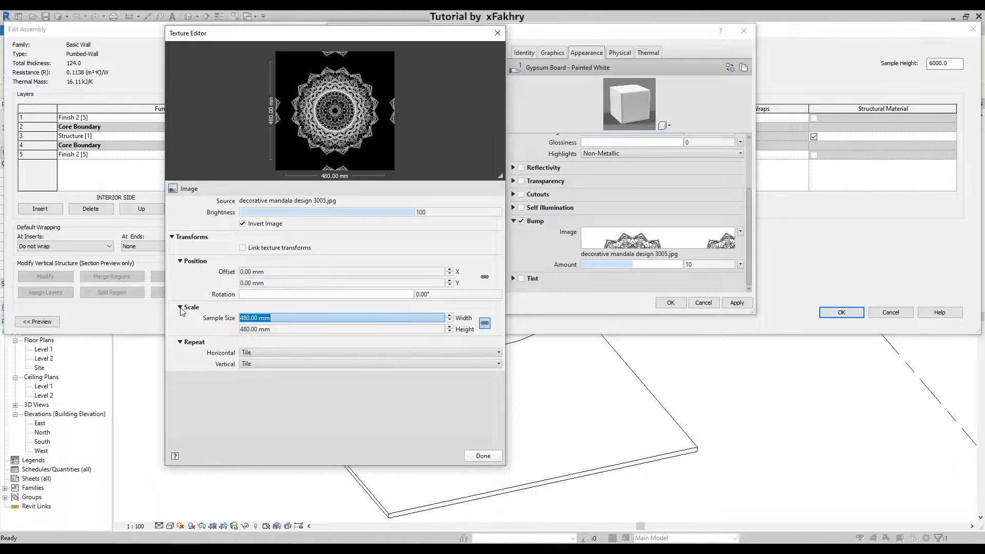
{"action": "type", "text": "4m"}
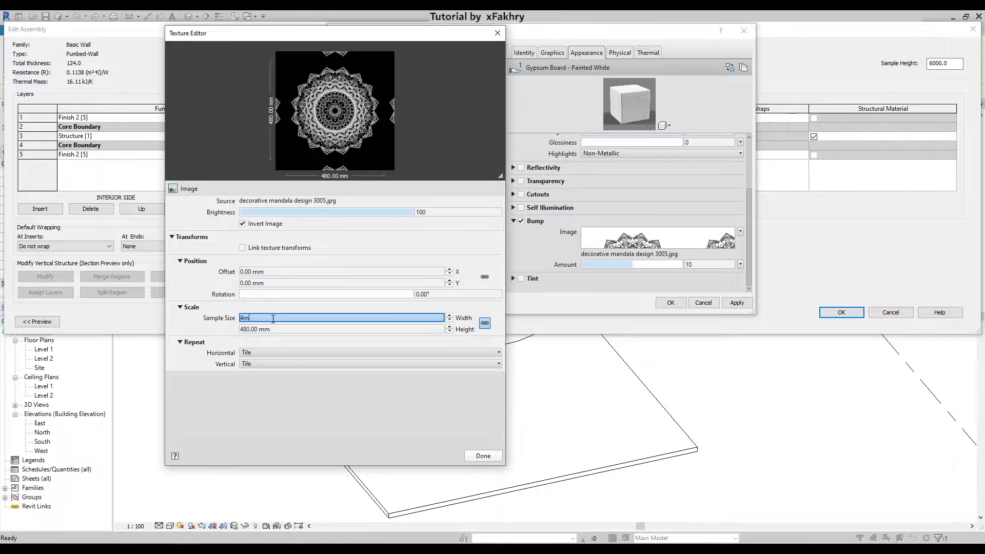
{"action": "key", "text": "Return"}
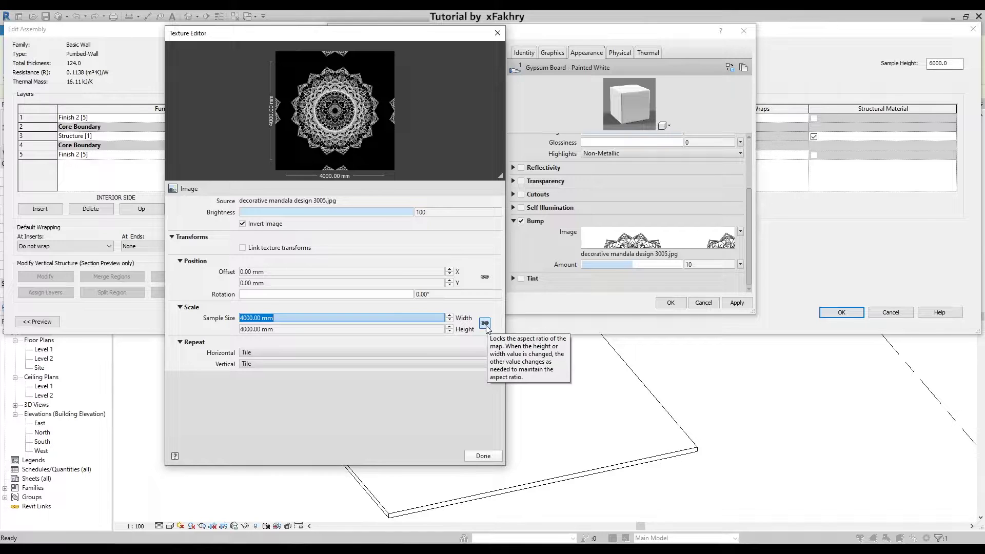
{"action": "left_click", "coordinate": [483, 455]}
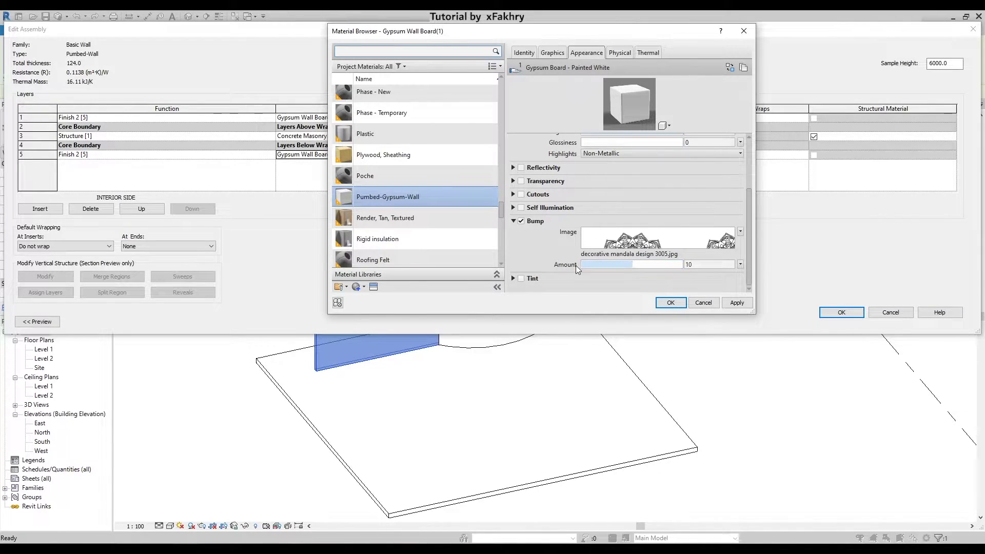
- Raise the mandala bump amount to 1000 and confirm the material, assembly and wall type dialogs
{"action": "left_click_drag", "start_coordinate": [588, 265], "coordinate": [678, 264]}
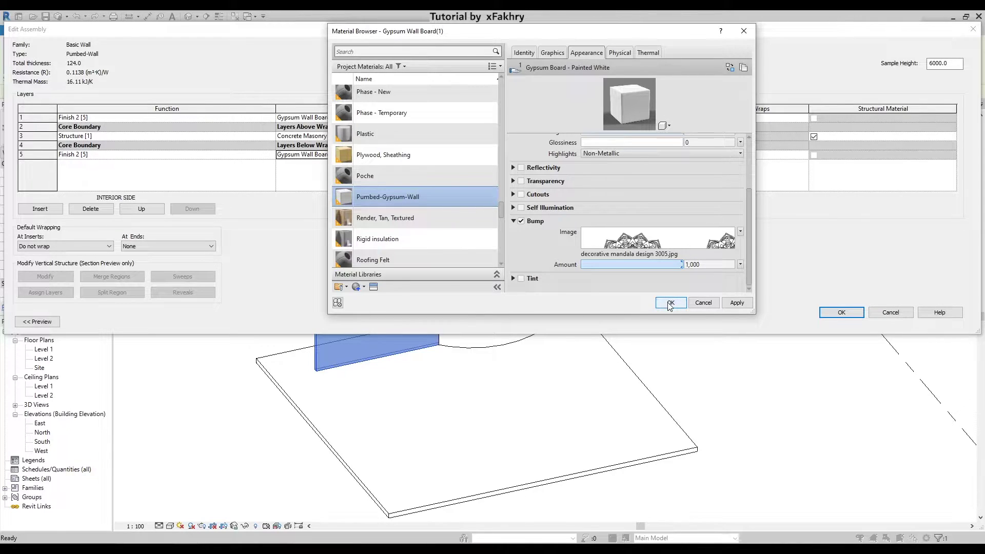
{"action": "left_click", "coordinate": [671, 306]}
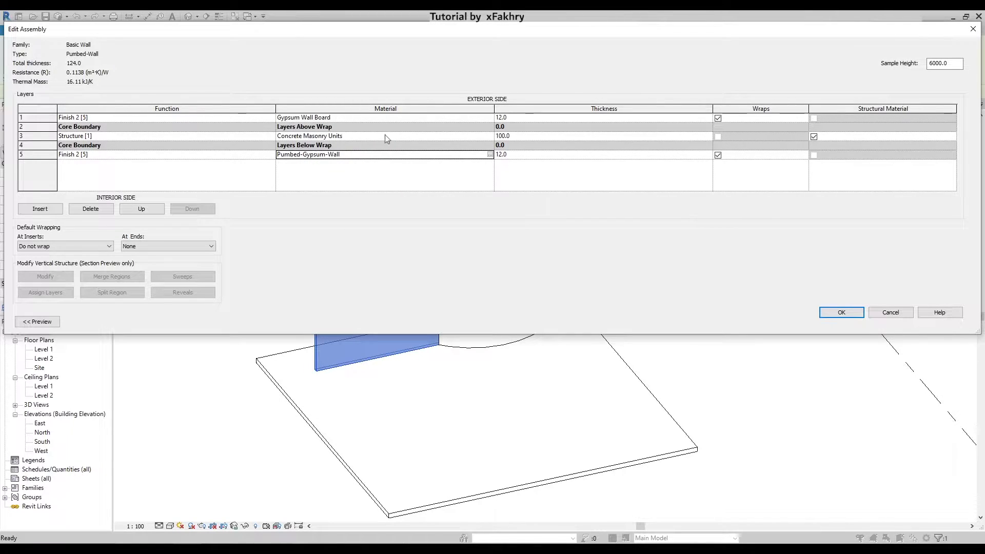
{"action": "left_click", "coordinate": [847, 313]}
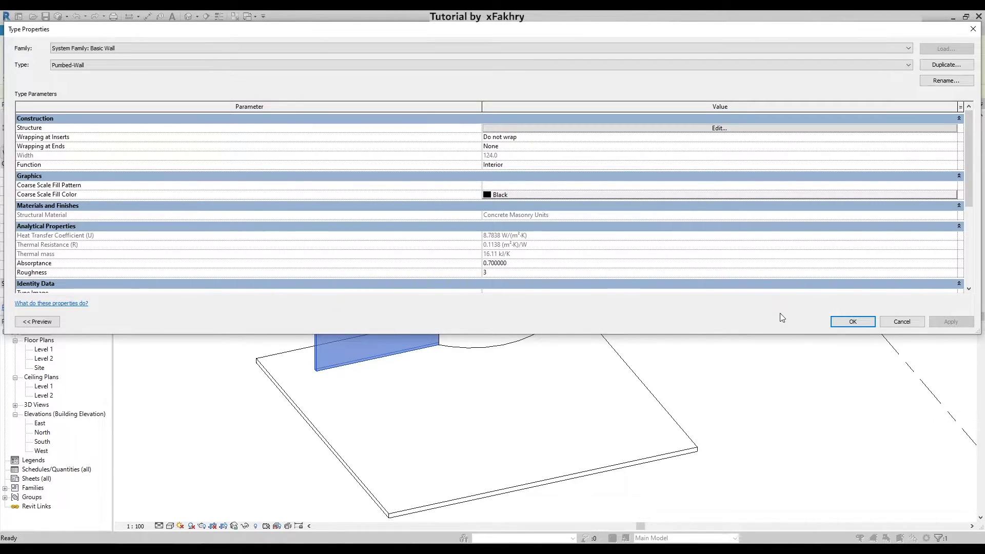
{"action": "left_click", "coordinate": [856, 322]}
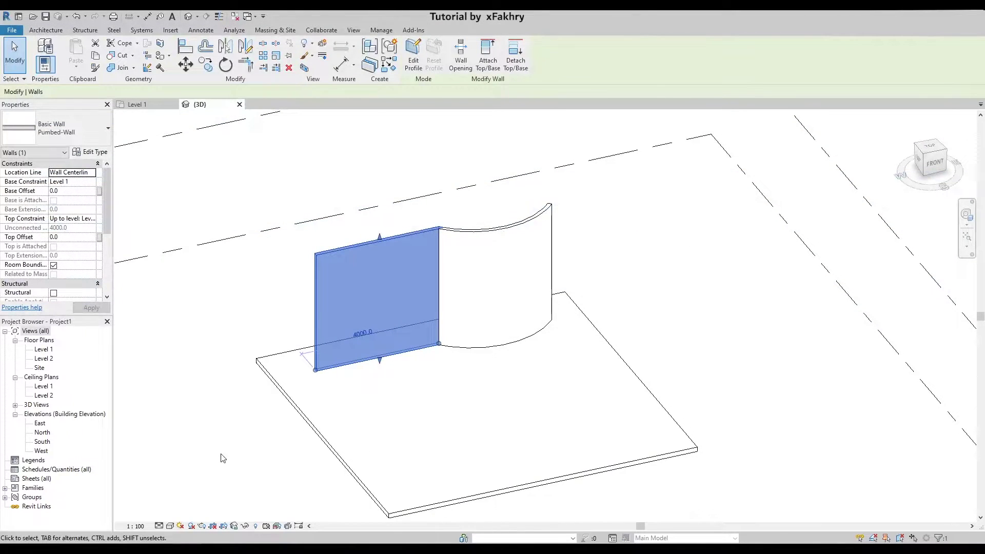
- Switch the 3D view to the Realistic visual style and orbit toward the walls
{"action": "left_click", "coordinate": [170, 526]}
{"action": "left_click", "coordinate": [211, 502]}
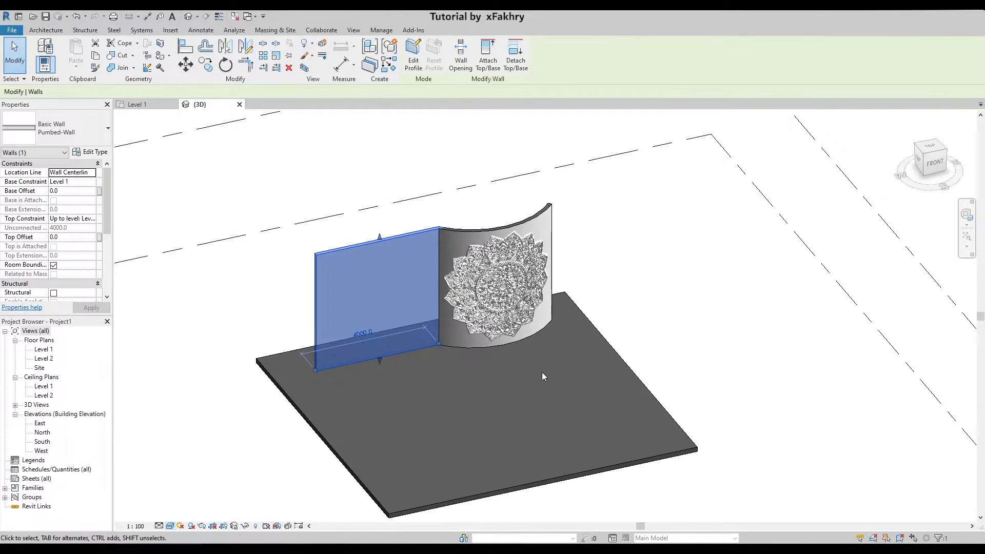
{"action": "key", "text": "Escape"}
{"action": "mouse_move", "coordinate": [549, 368]}
{"action": "middle_mouse_down", "text": "shift"}
{"action": "mouse_move", "coordinate": [440, 352]}
{"action": "mouse_move", "coordinate": [609, 337]}
{"action": "middle_mouse_up", "text": "shift"}
{"action": "scroll", "coordinate": [537, 352], "scroll_direction": "up", "scroll_amount": 4}
{"action": "scroll", "coordinate": [411, 297], "scroll_direction": "up", "scroll_amount": 5}
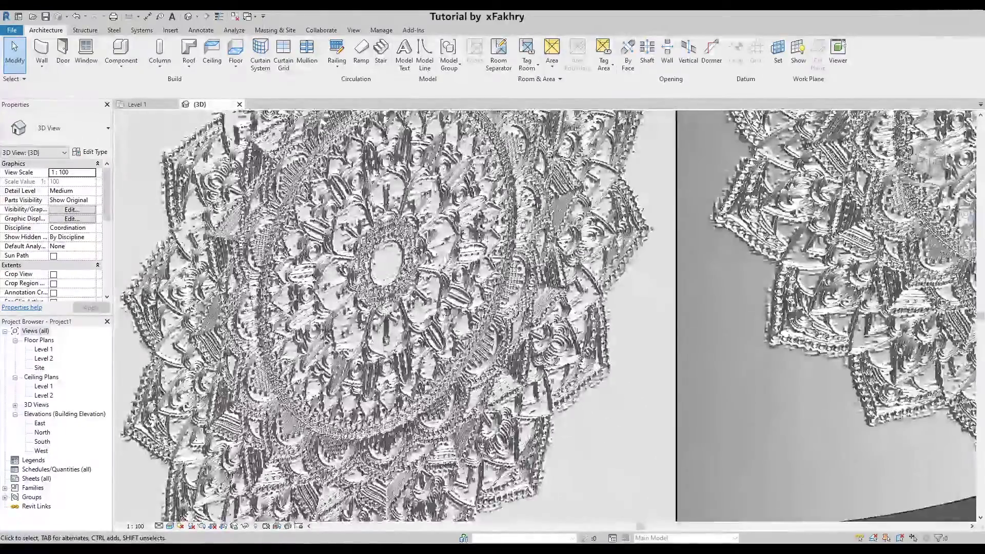
{"action": "scroll", "coordinate": [411, 297], "scroll_direction": "up", "scroll_amount": 2}
{"action": "scroll", "coordinate": [436, 329], "scroll_direction": "down", "scroll_amount": 5}
{"action": "scroll", "coordinate": [462, 354], "scroll_direction": "down", "scroll_amount": 5}
- Inspect the embossed mandala relief, then open the flat wall's Pumbed-Wall type properties
{"action": "middle_click_drag", "start_coordinate": [462, 354], "coordinate": [478, 369], "text": "shift"}
{"action": "scroll", "coordinate": [479, 369], "scroll_direction": "down", "scroll_amount": 2}
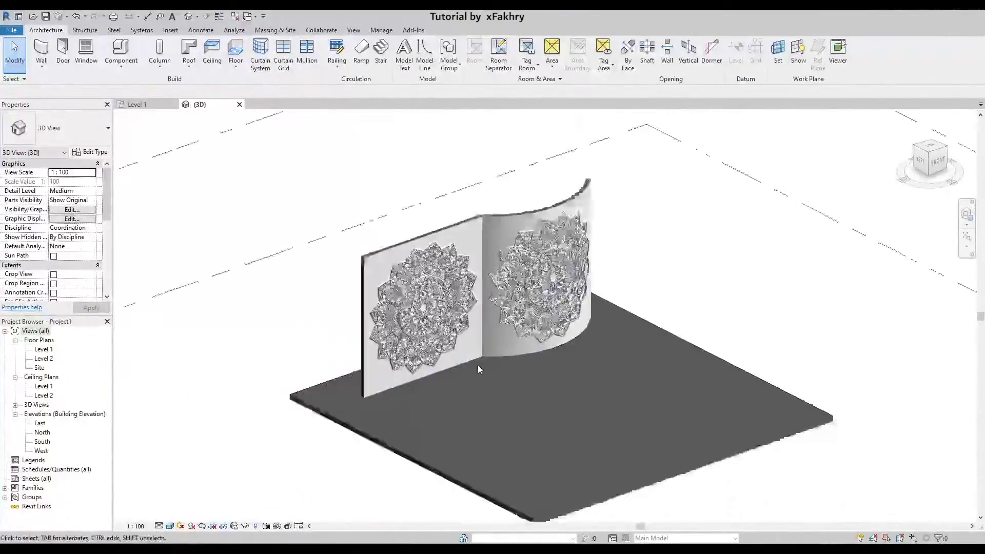
{"action": "scroll", "coordinate": [478, 369], "scroll_direction": "up", "scroll_amount": 1}
{"action": "scroll", "coordinate": [479, 368], "scroll_direction": "up", "scroll_amount": 2}
{"action": "scroll", "coordinate": [478, 369], "scroll_direction": "up", "scroll_amount": 2}
{"action": "scroll", "coordinate": [479, 369], "scroll_direction": "up", "scroll_amount": 1}
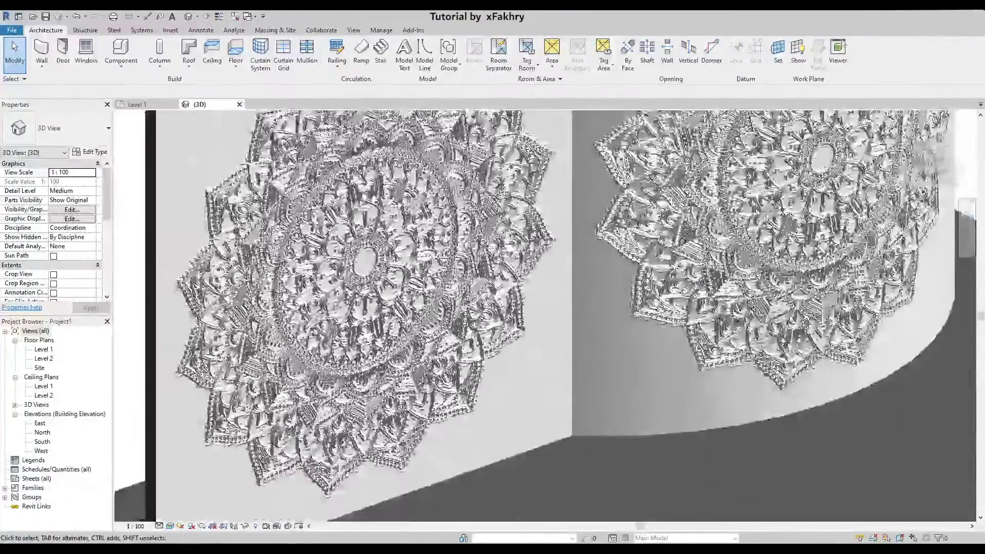
{"action": "scroll", "coordinate": [370, 417], "scroll_direction": "down", "scroll_amount": 3}
{"action": "scroll", "coordinate": [371, 417], "scroll_direction": "down", "scroll_amount": 2}
{"action": "scroll", "coordinate": [370, 417], "scroll_direction": "up", "scroll_amount": 3}
{"action": "scroll", "coordinate": [371, 416], "scroll_direction": "up", "scroll_amount": 3}
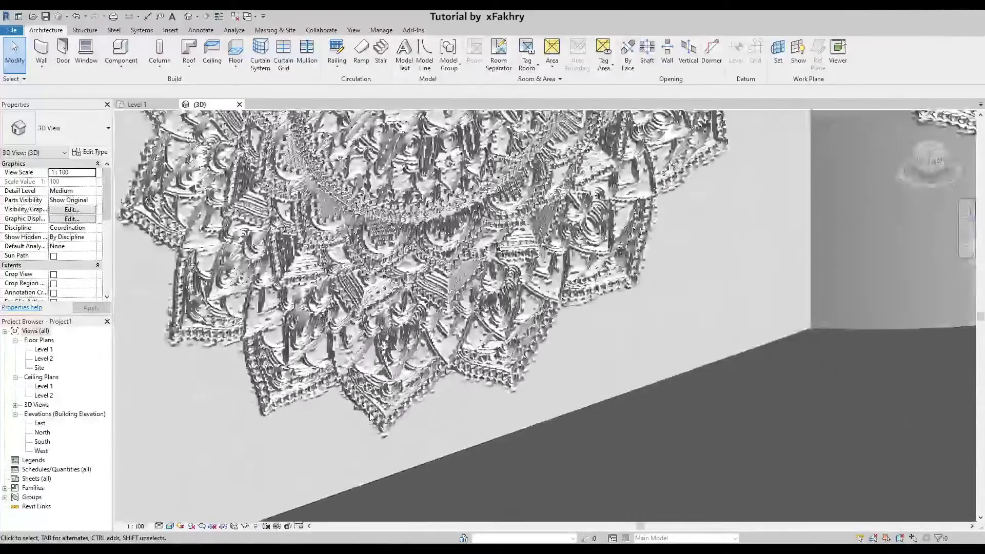
{"action": "scroll", "coordinate": [371, 417], "scroll_direction": "up", "scroll_amount": 2}
{"action": "scroll", "coordinate": [374, 416], "scroll_direction": "up", "scroll_amount": 2}
{"action": "scroll", "coordinate": [379, 415], "scroll_direction": "up", "scroll_amount": 1}
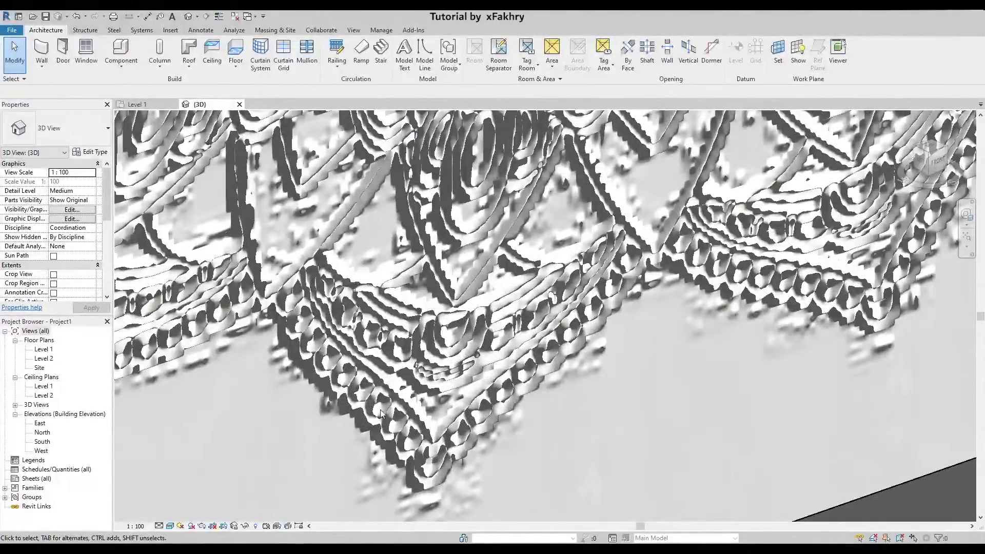
{"action": "scroll", "coordinate": [360, 413], "scroll_direction": "down", "scroll_amount": 2}
{"action": "scroll", "coordinate": [359, 413], "scroll_direction": "down", "scroll_amount": 2}
{"action": "scroll", "coordinate": [359, 413], "scroll_direction": "down", "scroll_amount": 2}
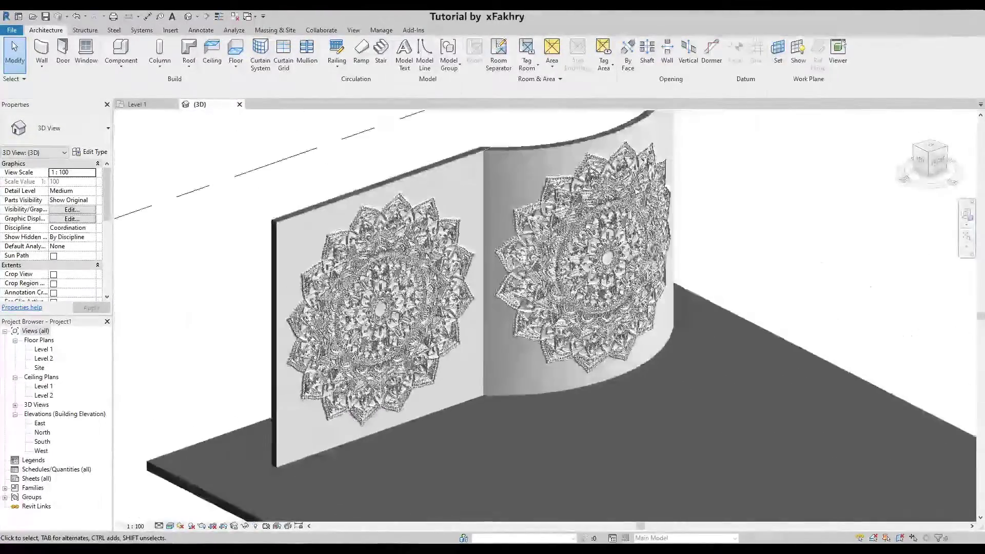
{"action": "left_click", "coordinate": [298, 222]}
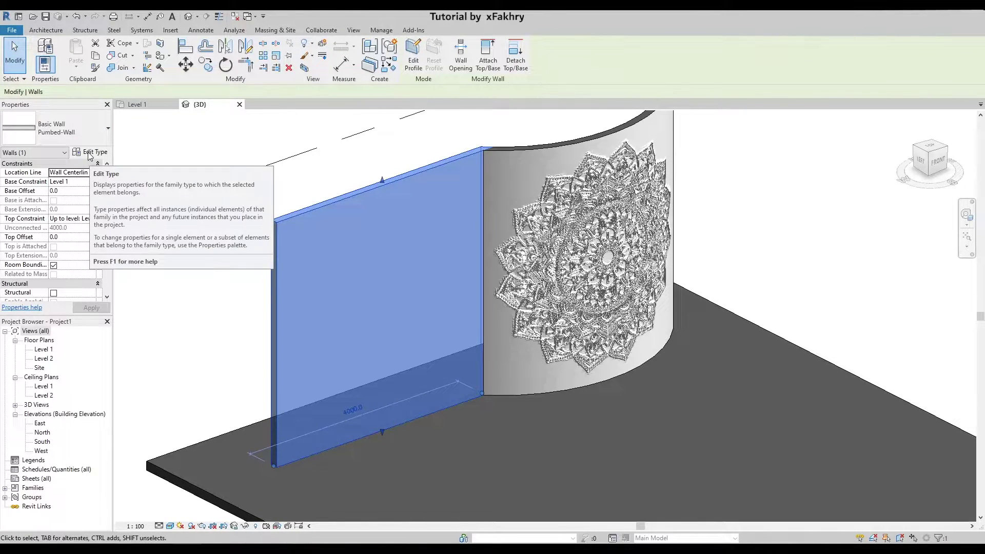
{"action": "left_click", "coordinate": [90, 154]}
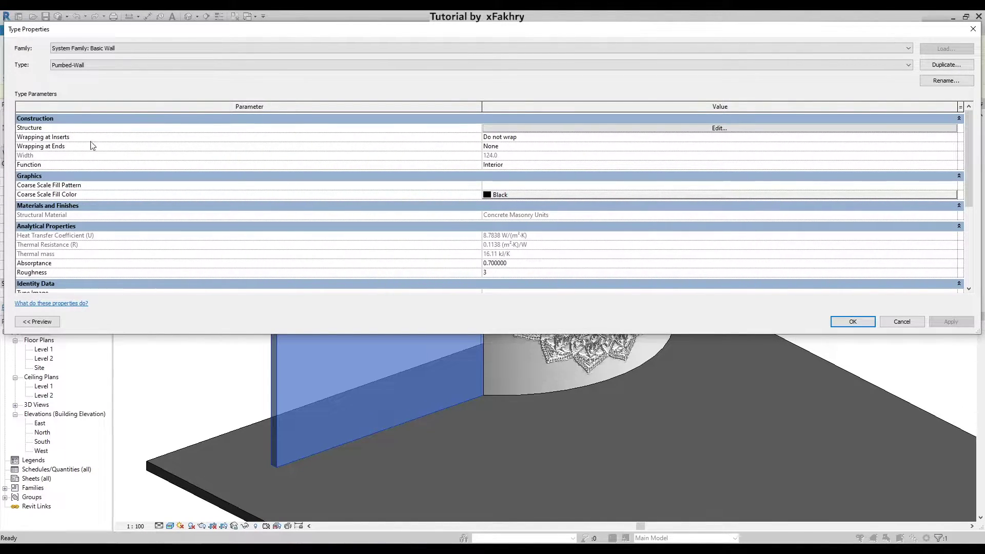
- Reopen the Pumbed-Wall type and open the layer 5 finish material
{"action": "left_click", "coordinate": [893, 325]}
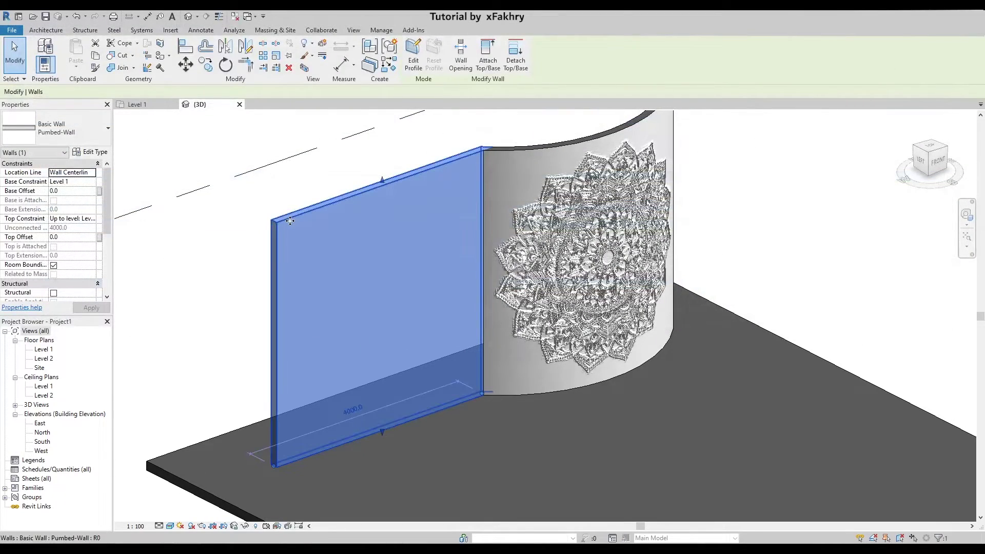
{"action": "left_click", "coordinate": [88, 152]}
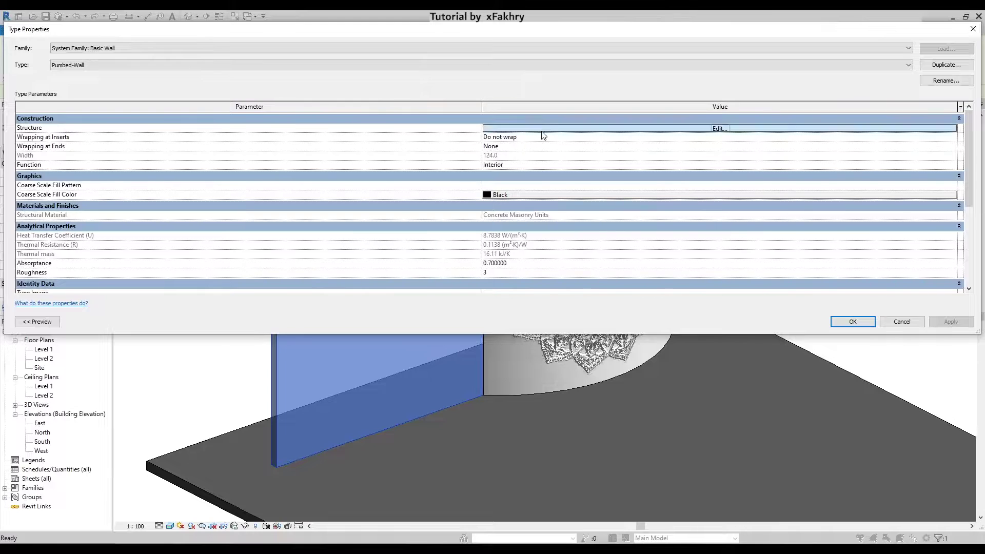
{"action": "left_click", "coordinate": [542, 129]}
{"action": "left_click", "coordinate": [411, 155]}
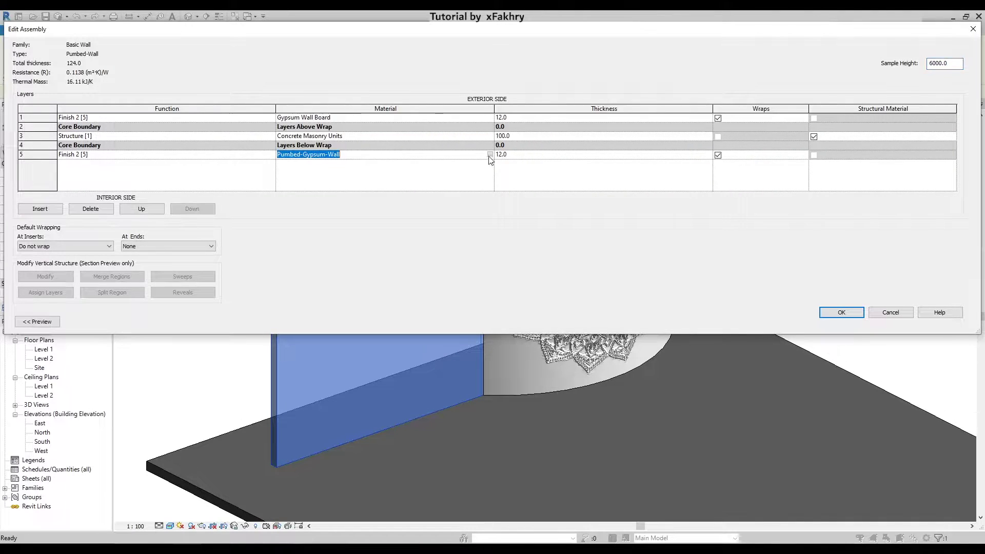
{"action": "left_click", "coordinate": [490, 154]}
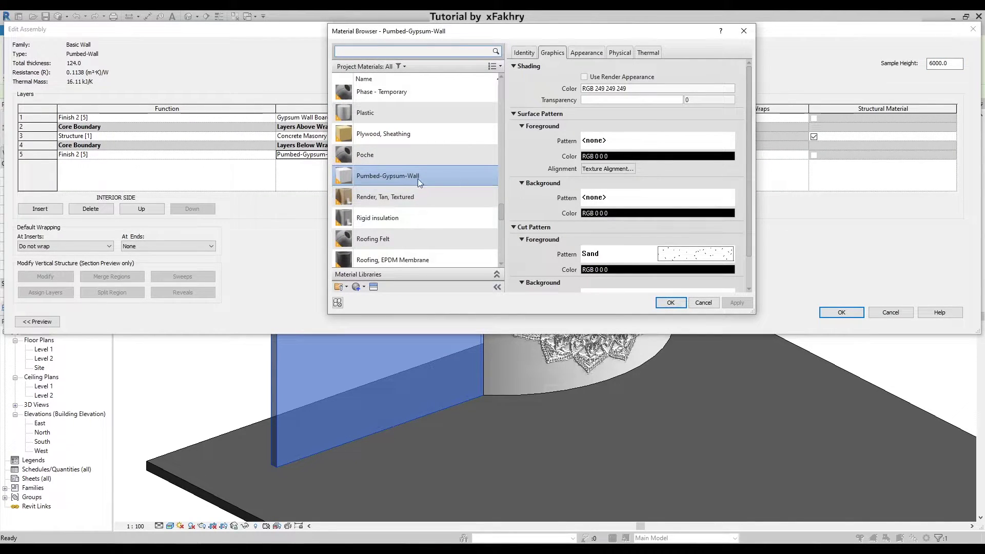
- Open the file picker for the material's appearance image and the Windows Start menu
{"action": "left_click", "coordinate": [585, 53]}
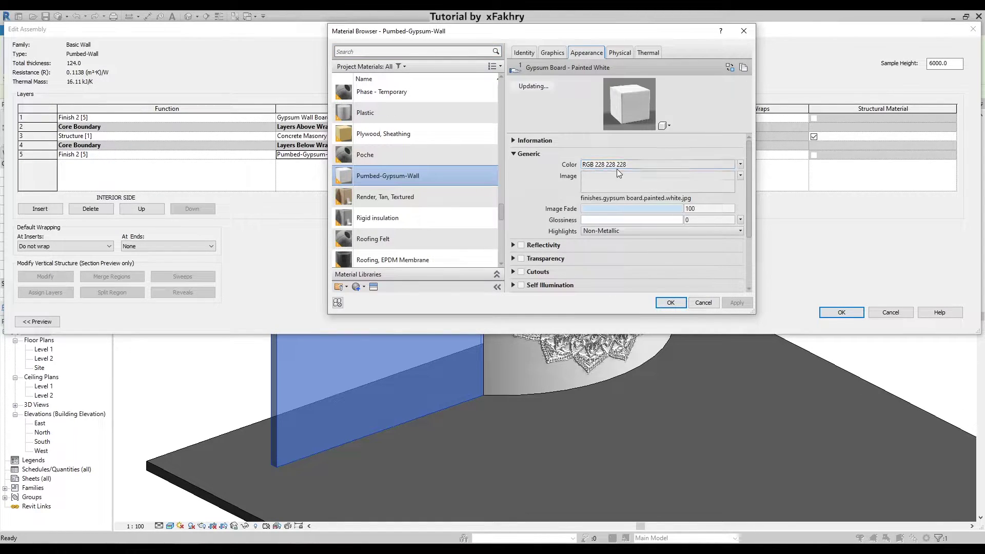
{"action": "left_click", "coordinate": [611, 198]}
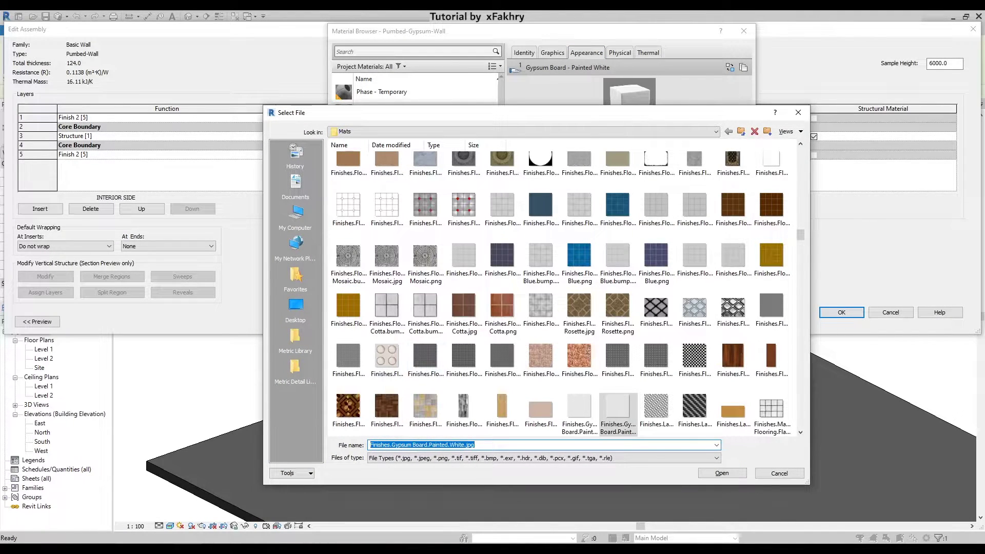
{"action": "key", "text": "super"}
- Launch Photoshop CC 2019 and open decorative mandala design 3005.jpg from the Desktop
{"action": "type", "text": "photos"}
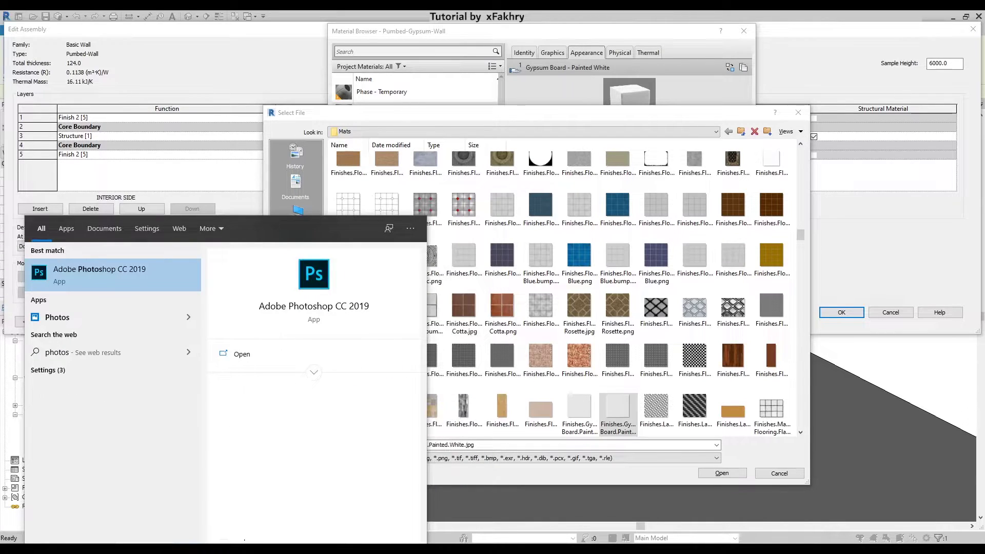
{"action": "left_click", "coordinate": [95, 289]}
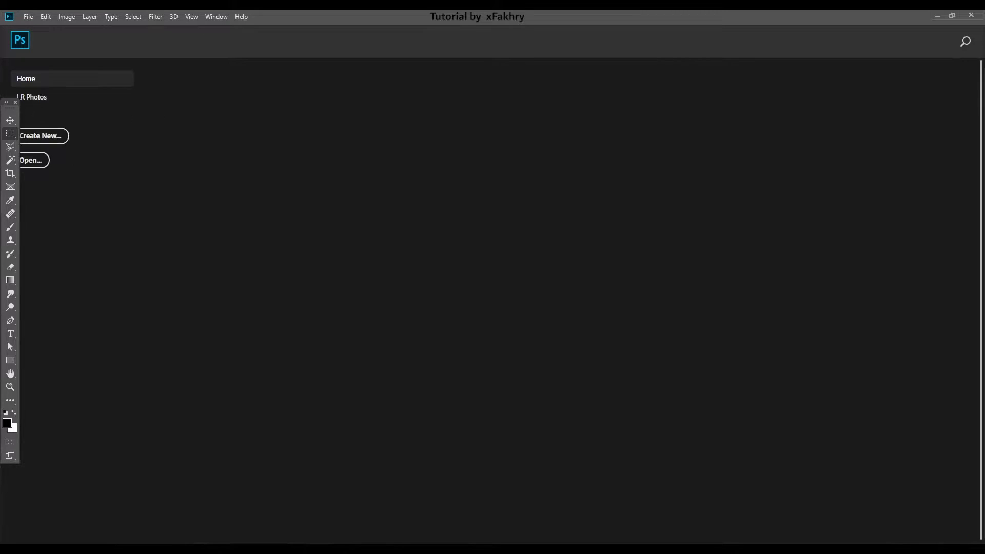
{"action": "key", "text": "ctrl+o"}
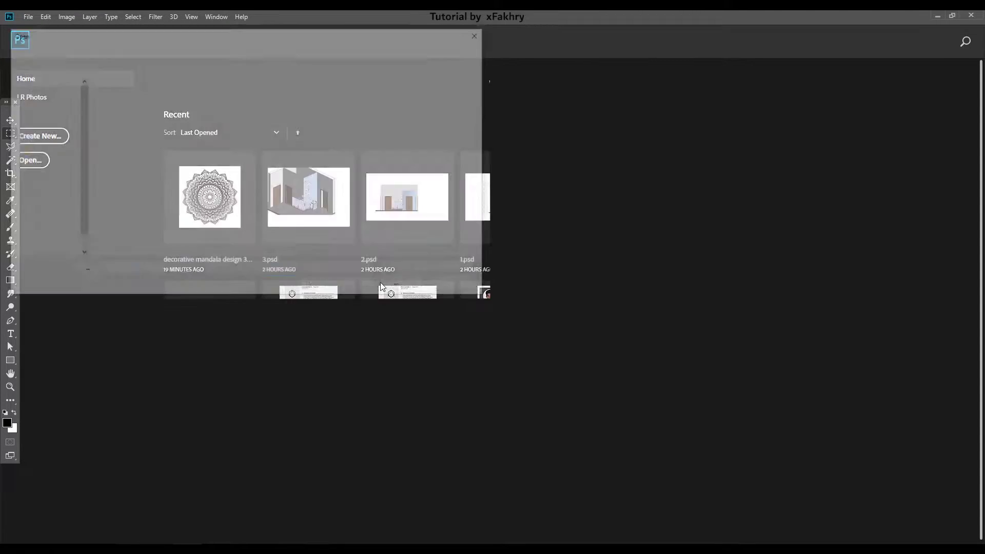
{"action": "left_click", "coordinate": [297, 131]}
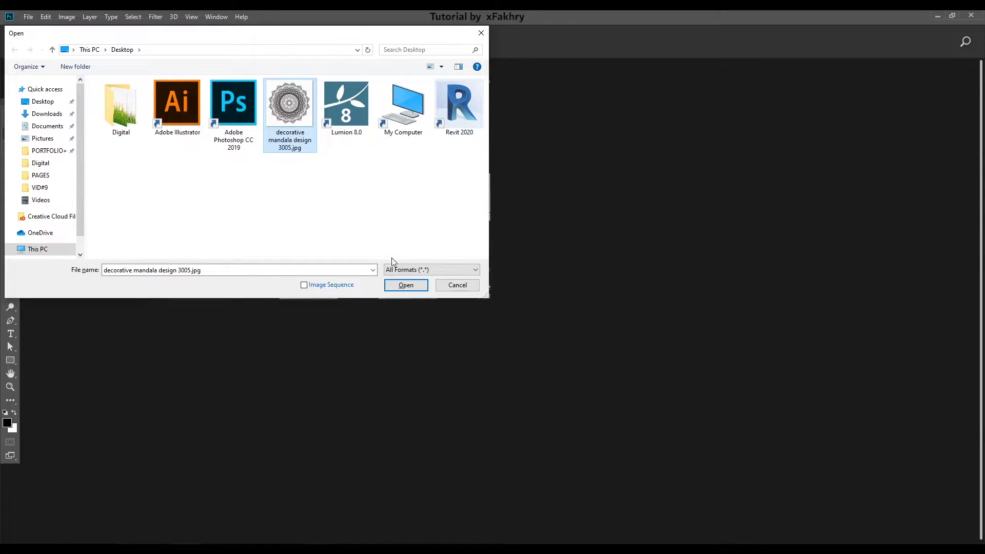
{"action": "left_click", "coordinate": [403, 286]}
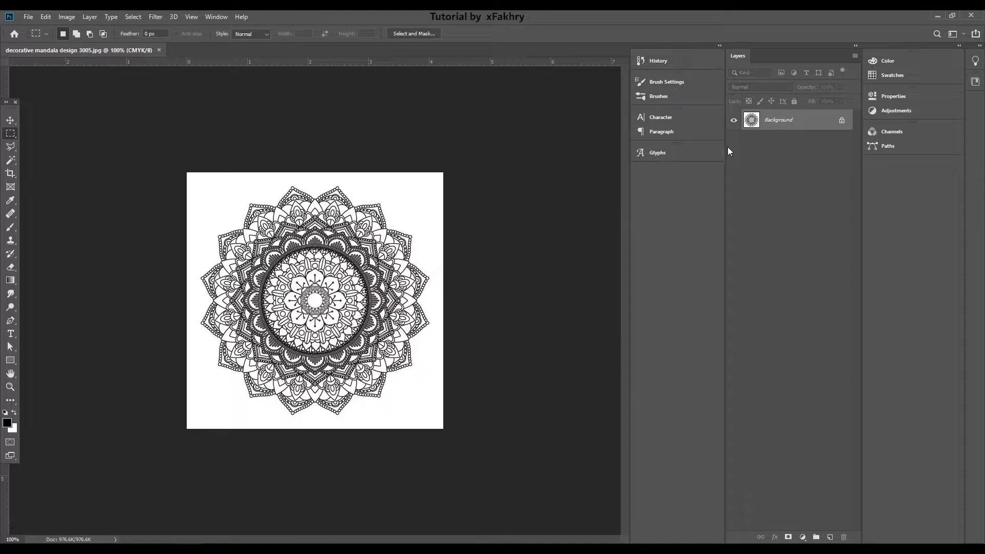
- Colorize the mandala teal with Hue 182 and Saturation 69
{"action": "key", "text": "ctrl+u"}
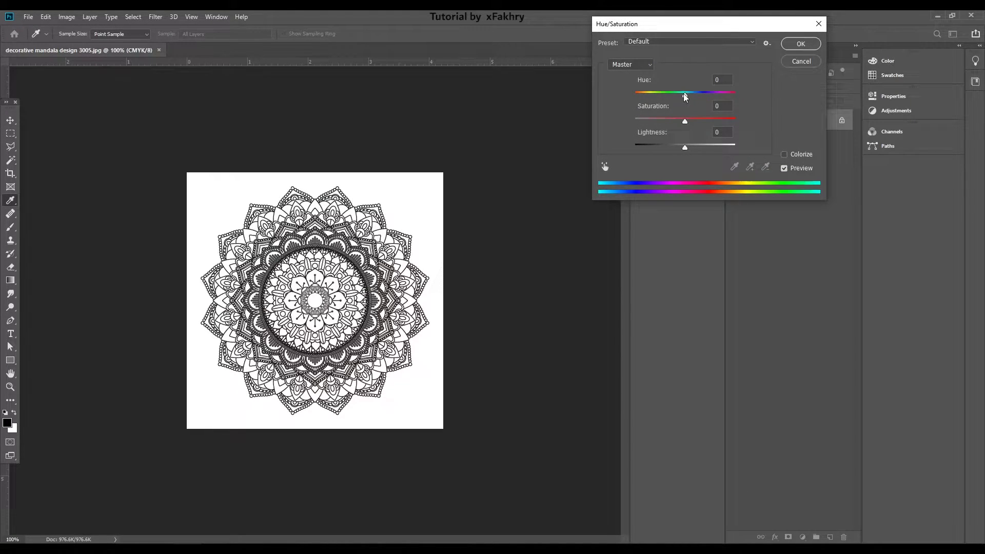
{"action": "left_click_drag", "start_coordinate": [685, 96], "coordinate": [706, 121]}
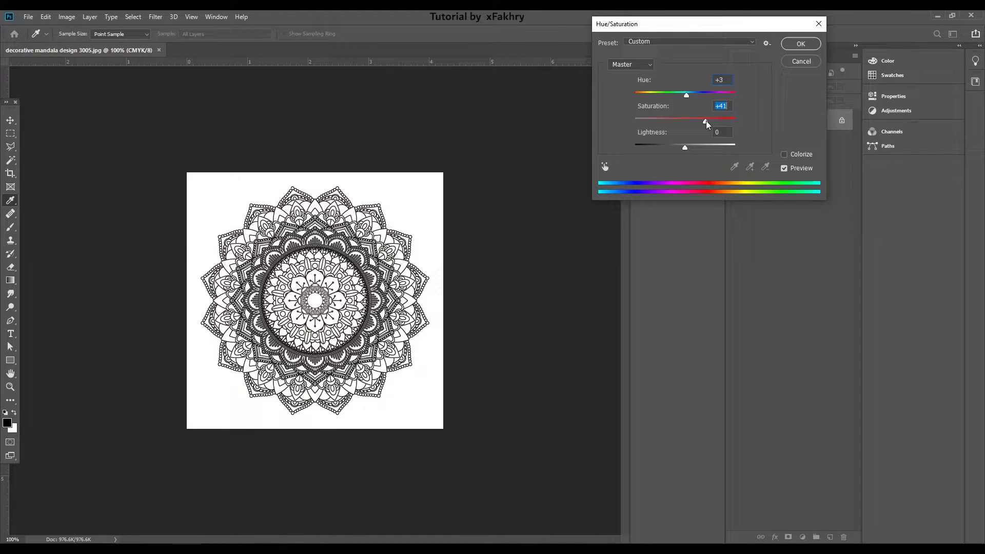
{"action": "left_click", "coordinate": [783, 155]}
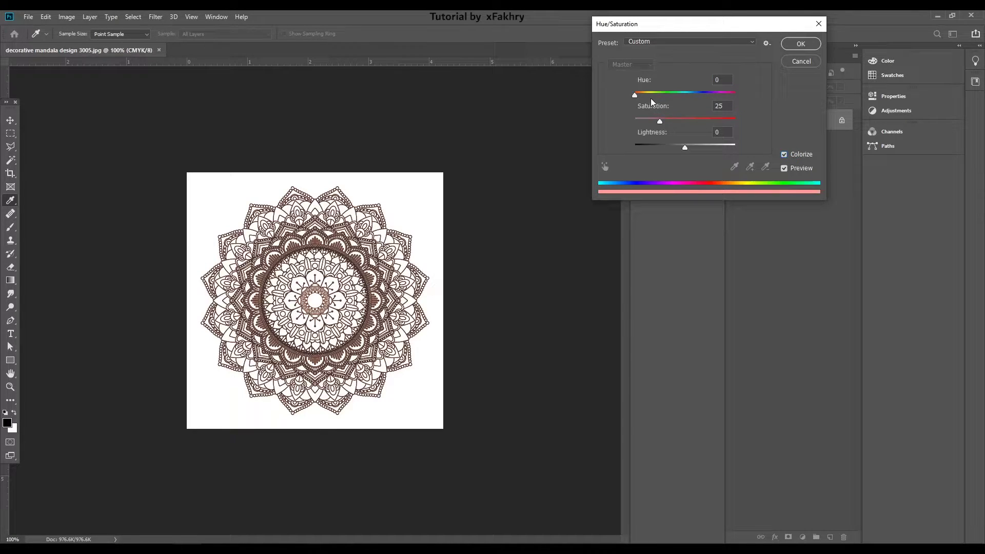
{"action": "mouse_move", "coordinate": [635, 96]}
{"action": "left_mouse_down"}
{"action": "mouse_move", "coordinate": [688, 95]}
{"action": "mouse_move", "coordinate": [705, 121]}
{"action": "left_mouse_up"}
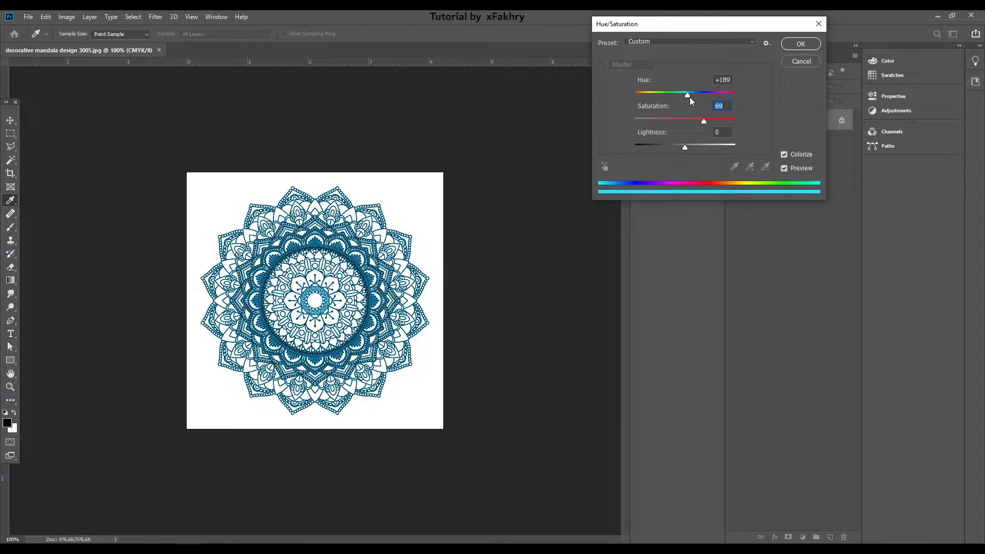
{"action": "left_click_drag", "start_coordinate": [688, 97], "coordinate": [686, 96]}
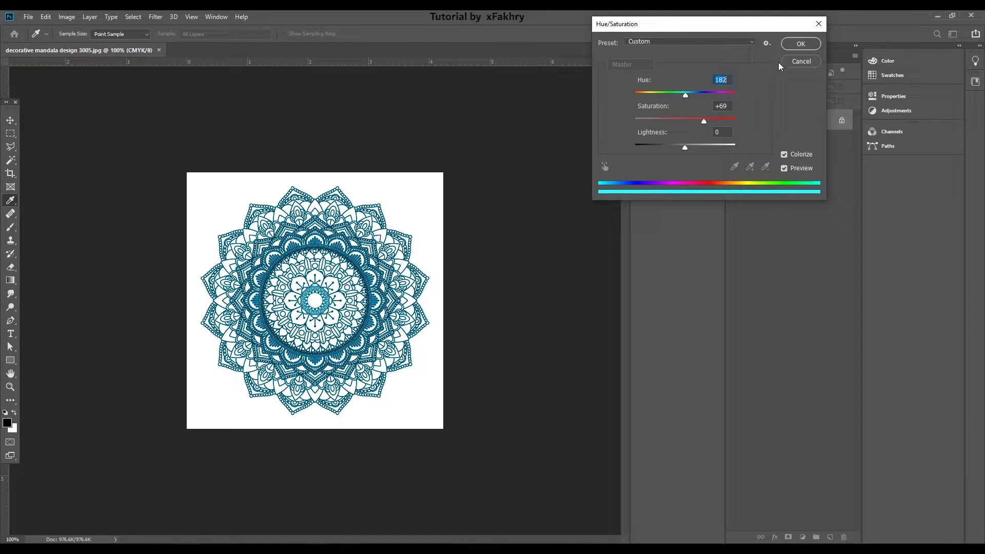
{"action": "left_click", "coordinate": [799, 46]}
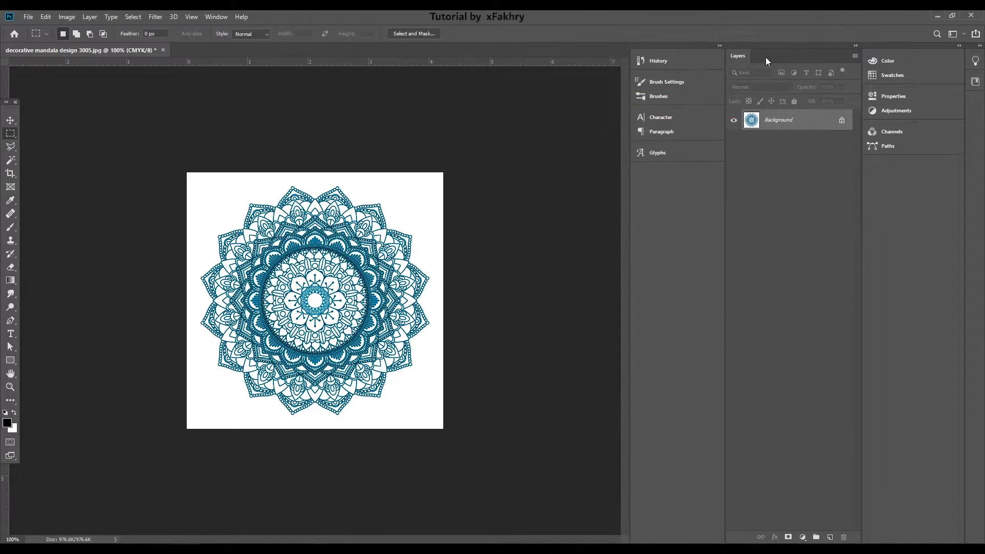
- Save the image as decorative mandala design 3005_Colorized.jpg
{"action": "left_click", "coordinate": [30, 18]}
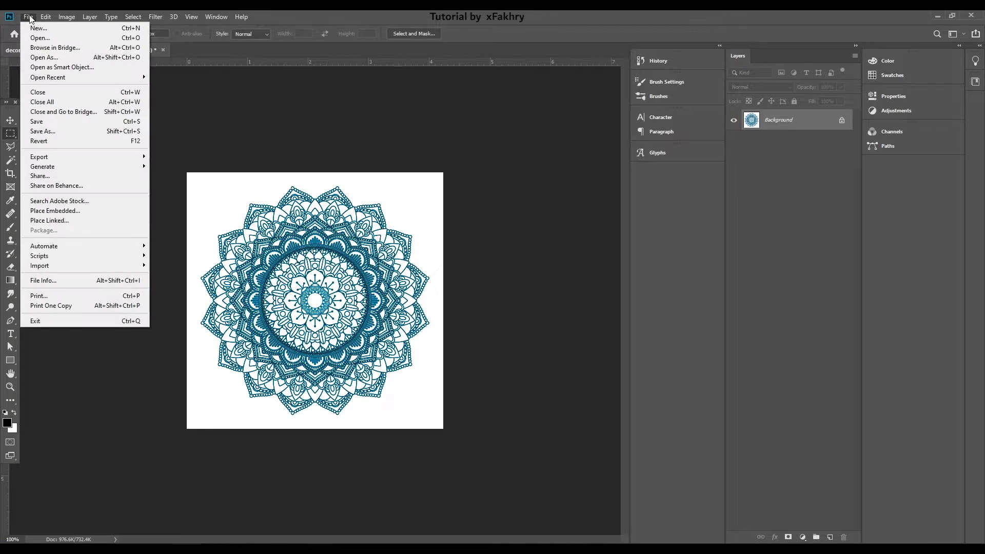
{"action": "left_click", "coordinate": [53, 137]}
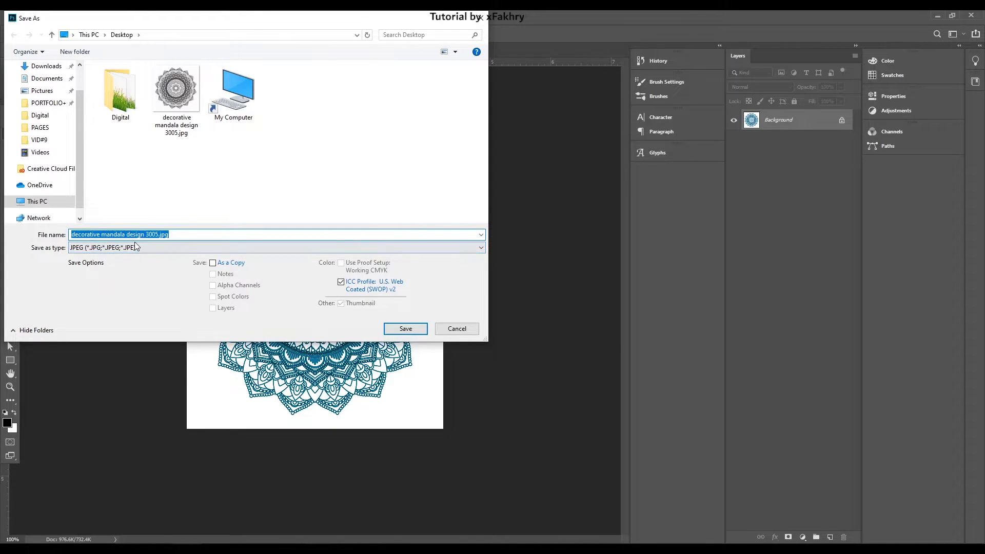
{"action": "left_click", "coordinate": [161, 234]}
{"action": "type", "text": "_Colorized"}
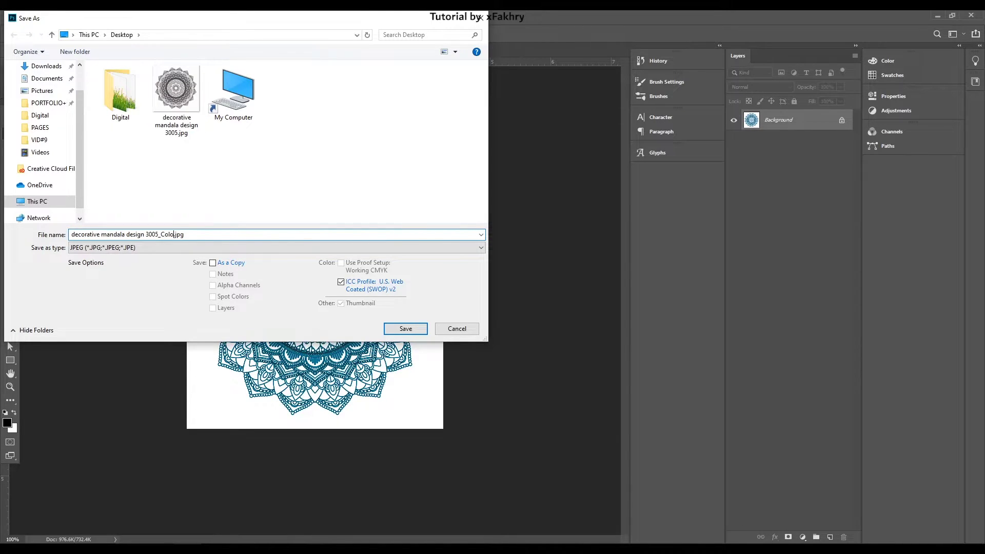
{"action": "left_click", "coordinate": [391, 327]}
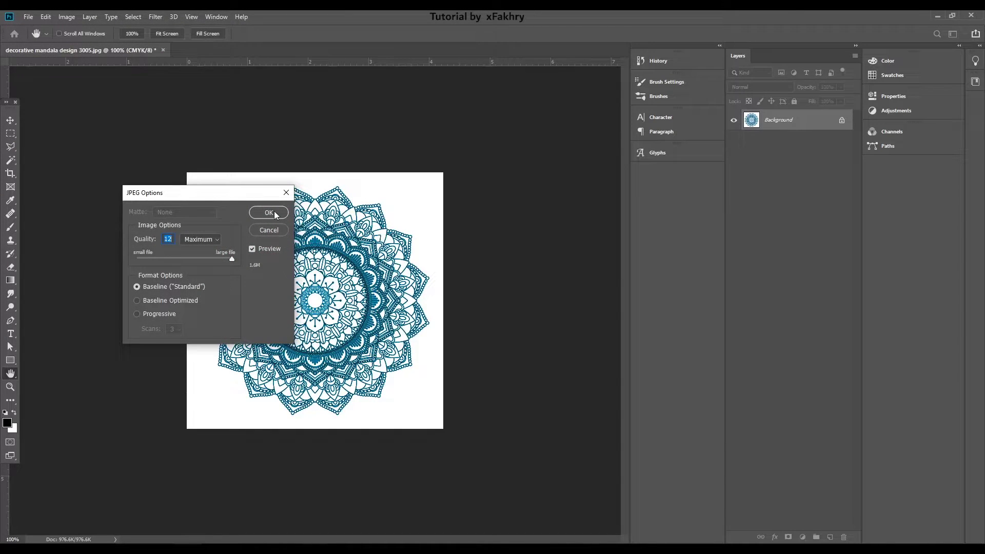
- Finish the JPEG save and load decorative mandala design 3005_Colorized.jpg as the wall material image
{"action": "left_click", "coordinate": [274, 211]}
{"action": "key", "text": "m"}
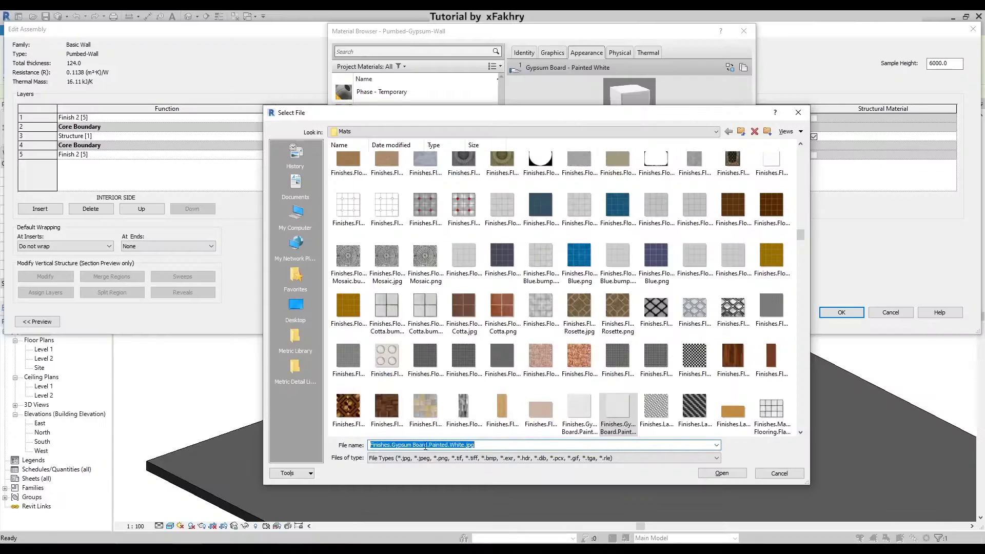
{"action": "left_click", "coordinate": [296, 313]}
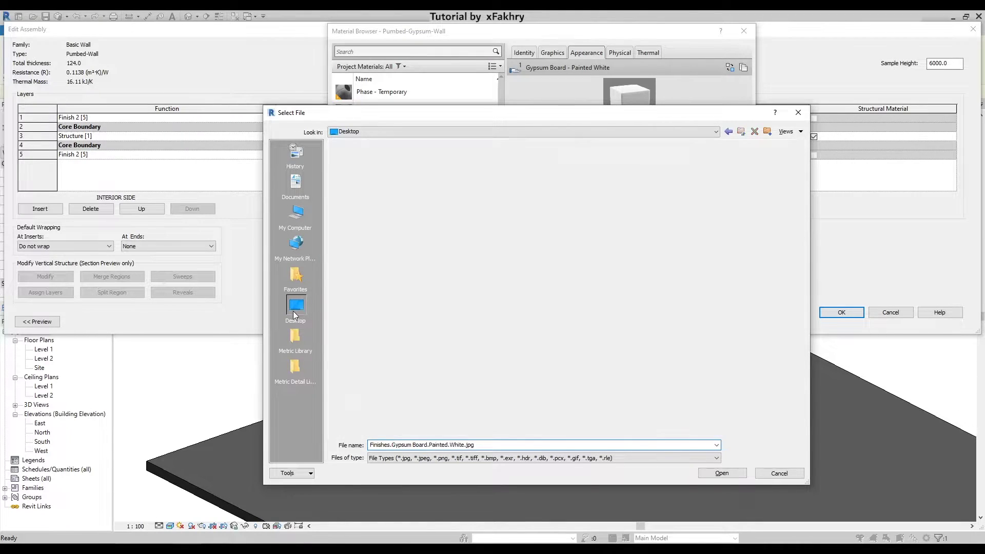
{"action": "left_click", "coordinate": [657, 182]}
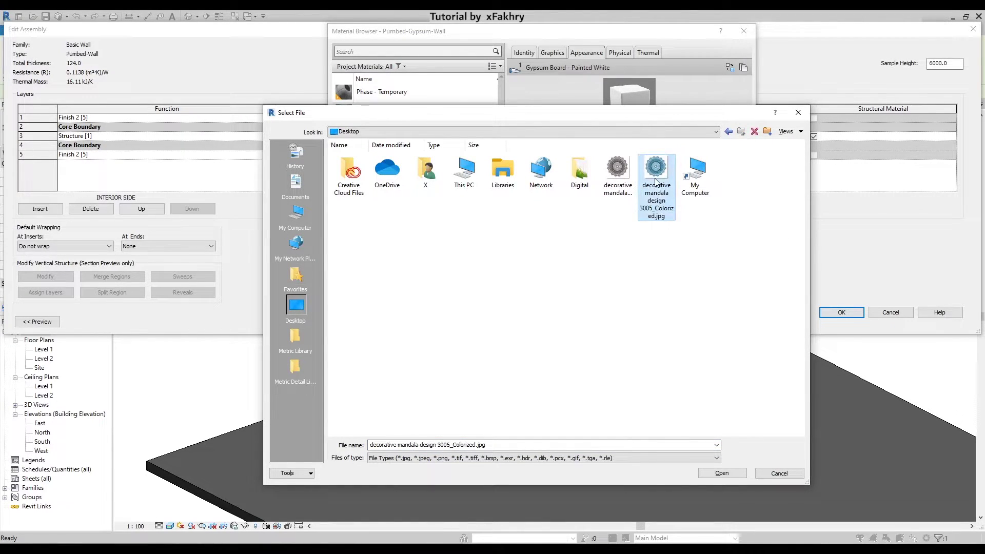
{"action": "left_click", "coordinate": [722, 473]}
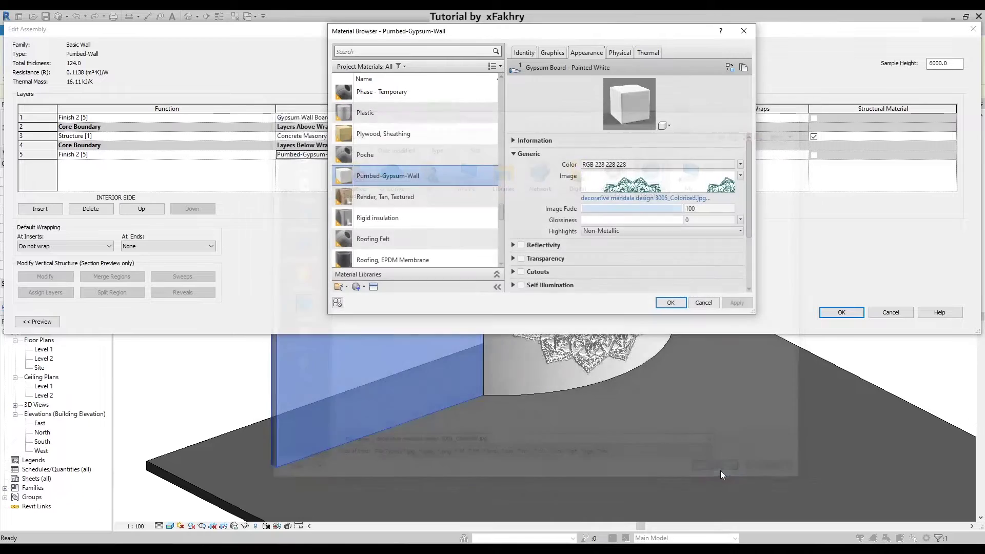
- Set the colour image's sample size to 4000 mm and accept the material
{"action": "scroll", "coordinate": [621, 259], "scroll_direction": "down", "scroll_amount": 3}
{"action": "scroll", "coordinate": [616, 255], "scroll_direction": "up", "scroll_amount": 3}
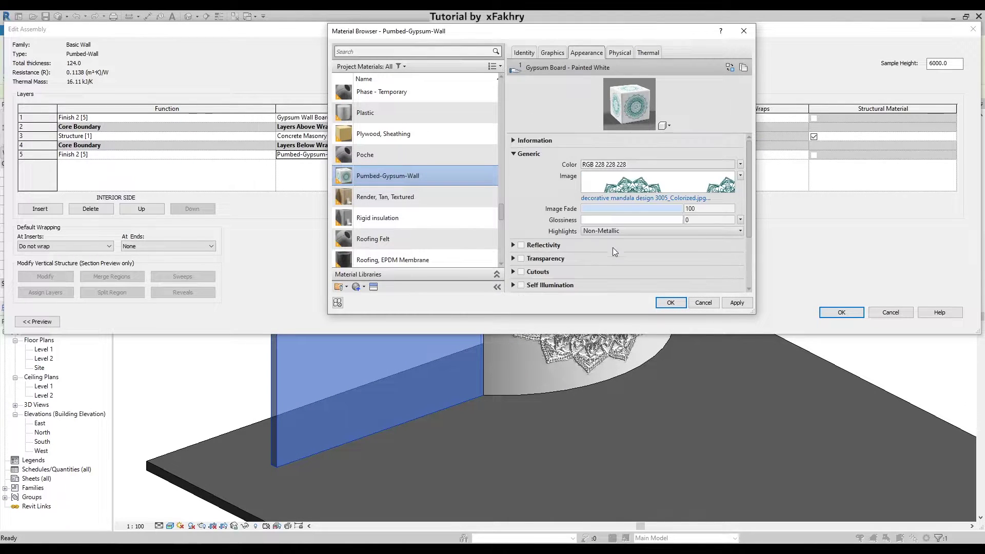
{"action": "left_click", "coordinate": [624, 185]}
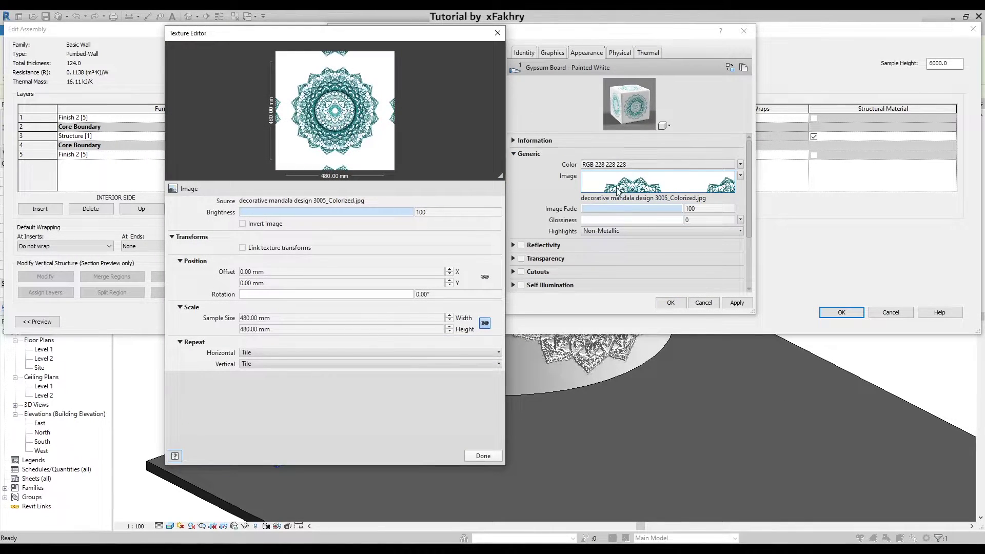
{"action": "double_click", "coordinate": [274, 318]}
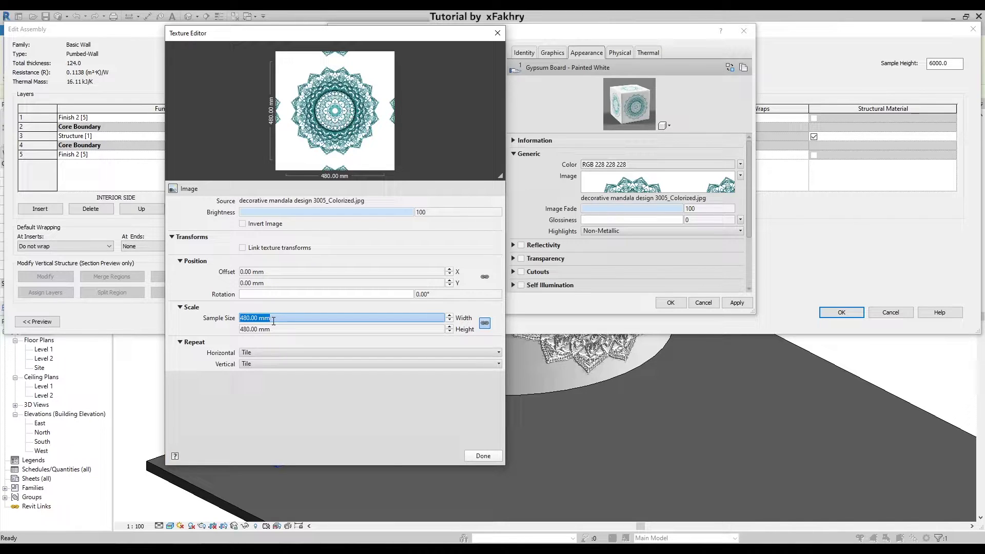
{"action": "type", "text": "4000"}
{"action": "key", "text": "Return"}
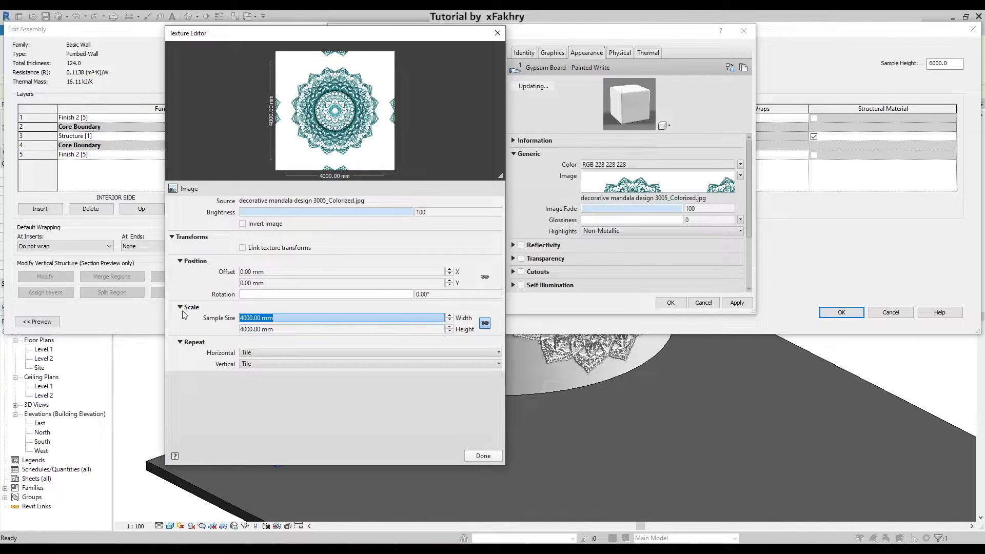
{"action": "left_click", "coordinate": [180, 307]}
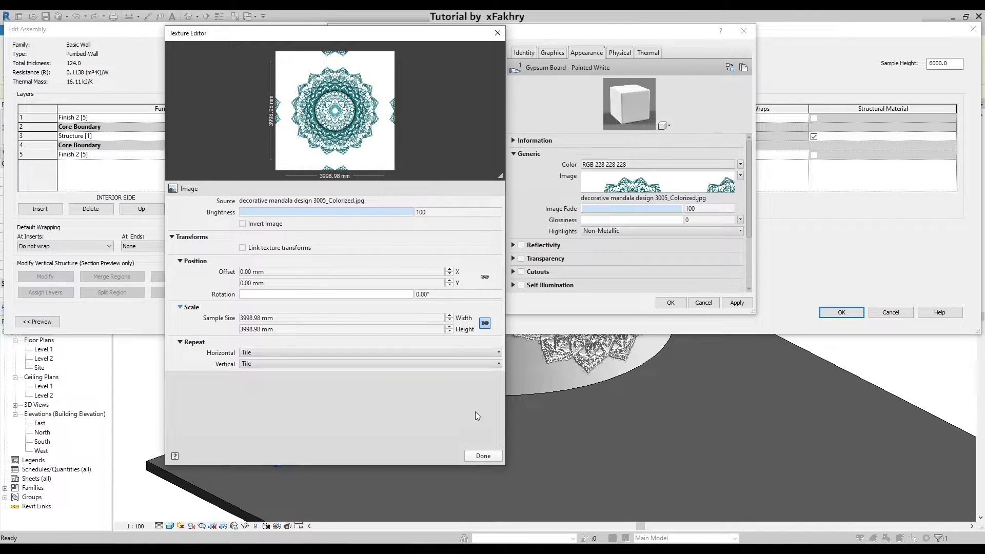
{"action": "left_click", "coordinate": [483, 456]}
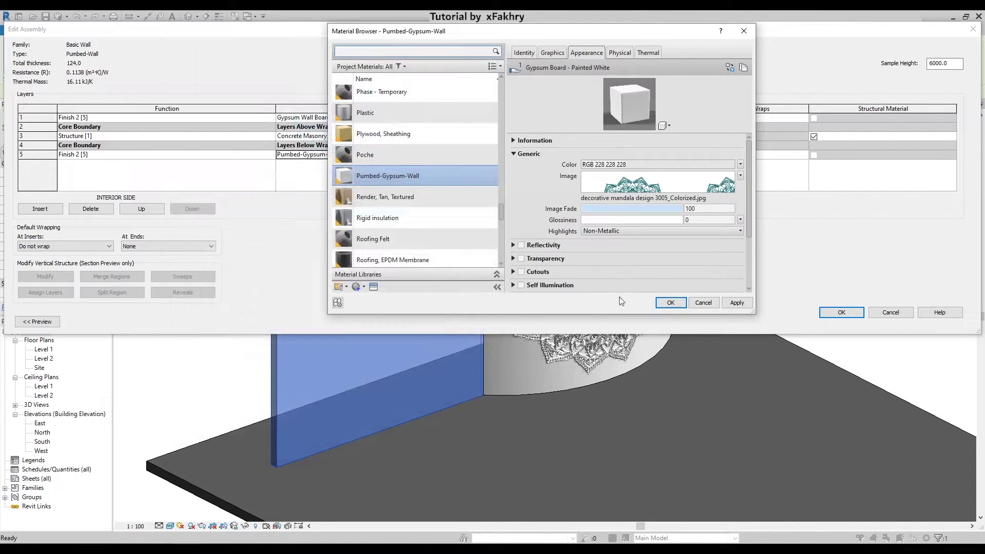
{"action": "left_click", "coordinate": [670, 303]}
- Confirm the wall assembly and type changes, then orbit to view the teal mandala walls
{"action": "left_click", "coordinate": [842, 312]}
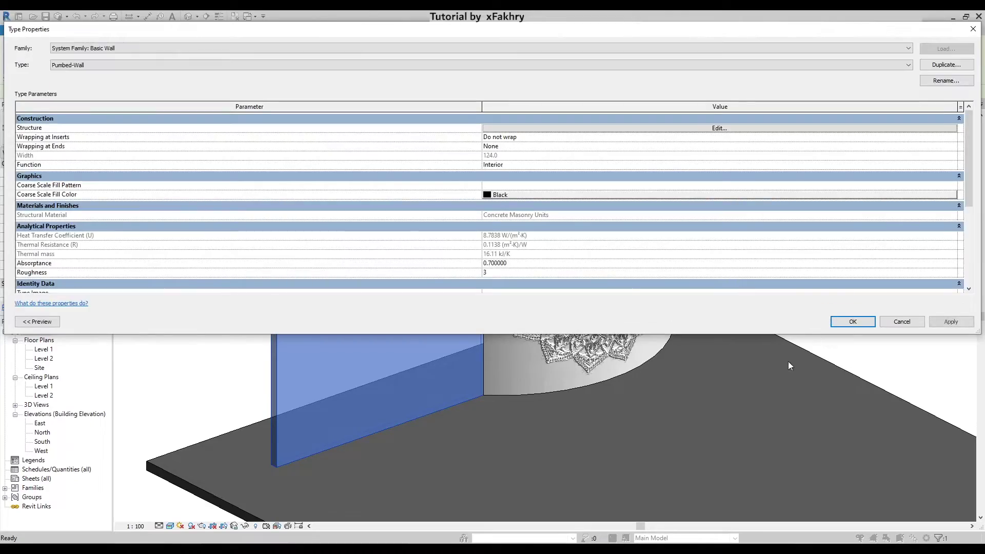
{"action": "left_click", "coordinate": [853, 322]}
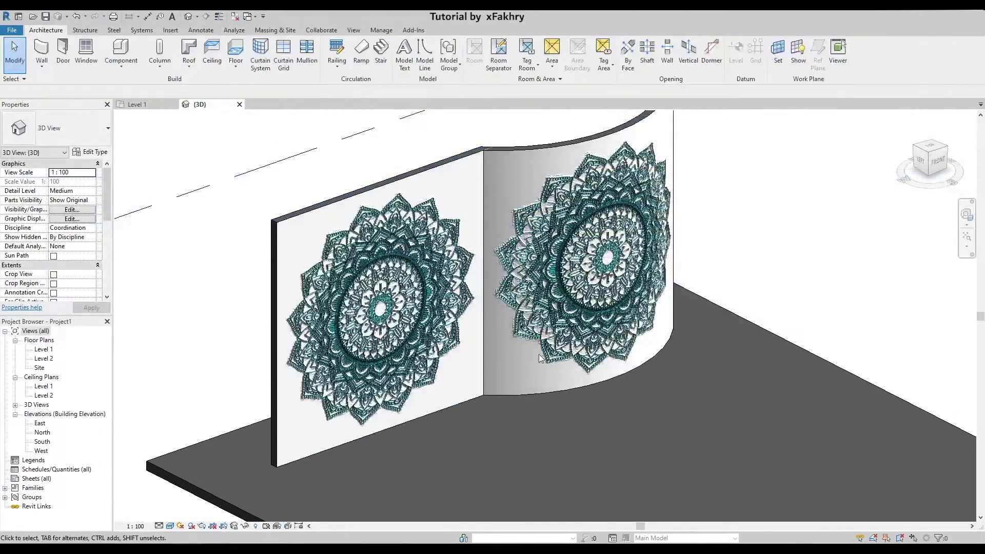
{"action": "scroll", "coordinate": [539, 358], "scroll_direction": "up", "scroll_amount": 3}
{"action": "scroll", "coordinate": [539, 358], "scroll_direction": "up", "scroll_amount": 3}
{"action": "scroll", "coordinate": [534, 365], "scroll_direction": "down", "scroll_amount": 5}
{"action": "mouse_move", "coordinate": [529, 370]}
{"action": "middle_mouse_down", "text": "shift"}
{"action": "mouse_move", "coordinate": [521, 412]}
{"action": "mouse_move", "coordinate": [495, 373]}
{"action": "mouse_move", "coordinate": [500, 415]}
{"action": "middle_mouse_up", "text": "shift"}
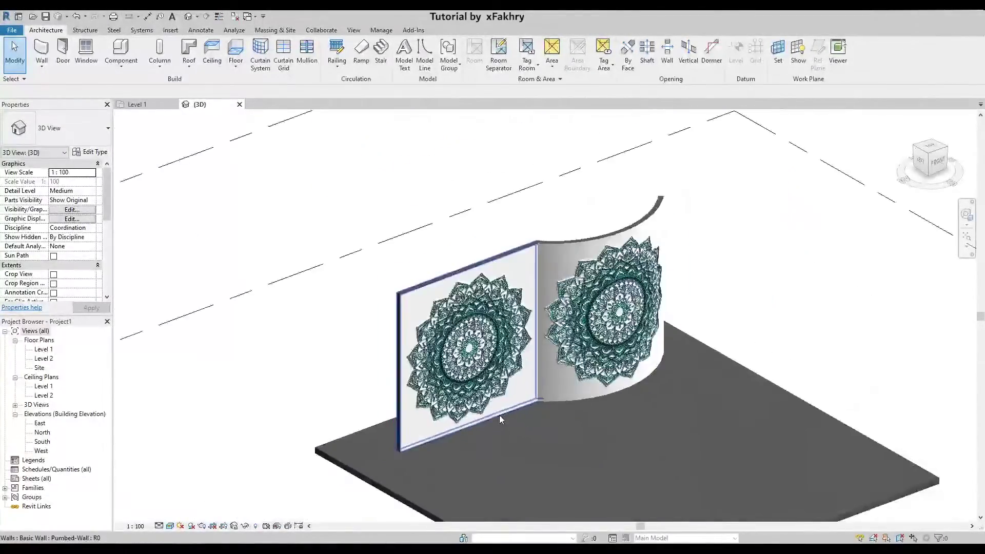
{"action": "scroll", "coordinate": [500, 415], "scroll_direction": "up", "scroll_amount": 2}
{"action": "scroll", "coordinate": [461, 318], "scroll_direction": "up", "scroll_amount": 3}
{"action": "scroll", "coordinate": [443, 275], "scroll_direction": "down", "scroll_amount": 2}
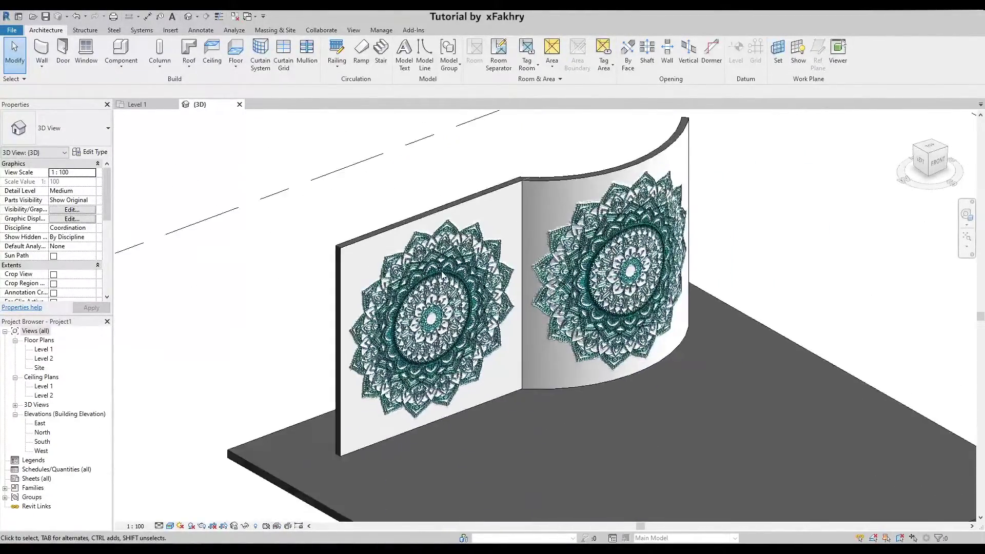
- Select the flat wall and open its Pumbed-Wall type properties
{"action": "left_click", "coordinate": [436, 231]}
{"action": "key", "text": "Escape"}
{"action": "scroll", "coordinate": [429, 327], "scroll_direction": "up", "scroll_amount": 3}
{"action": "scroll", "coordinate": [436, 354], "scroll_direction": "down", "scroll_amount": 2}
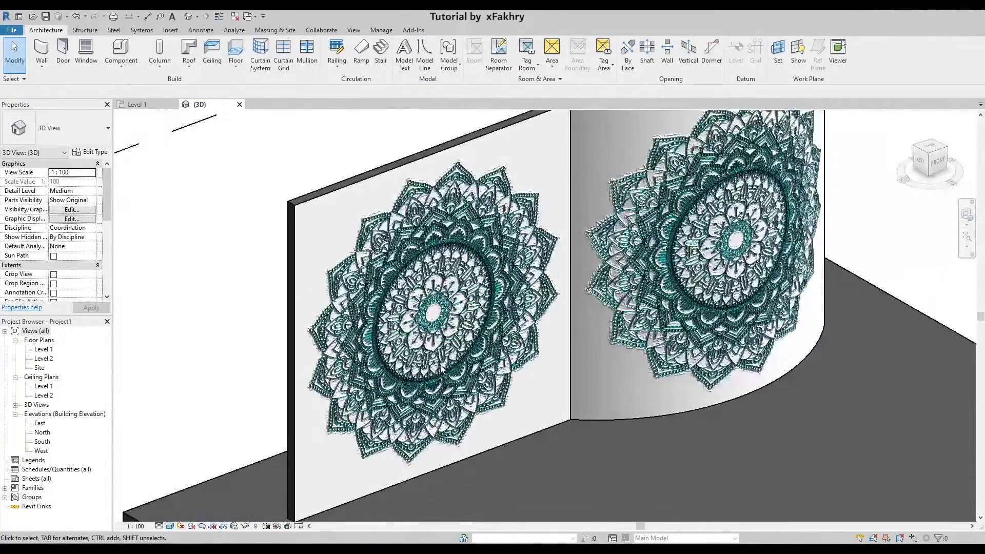
{"action": "scroll", "coordinate": [427, 349], "scroll_direction": "down", "scroll_amount": 1}
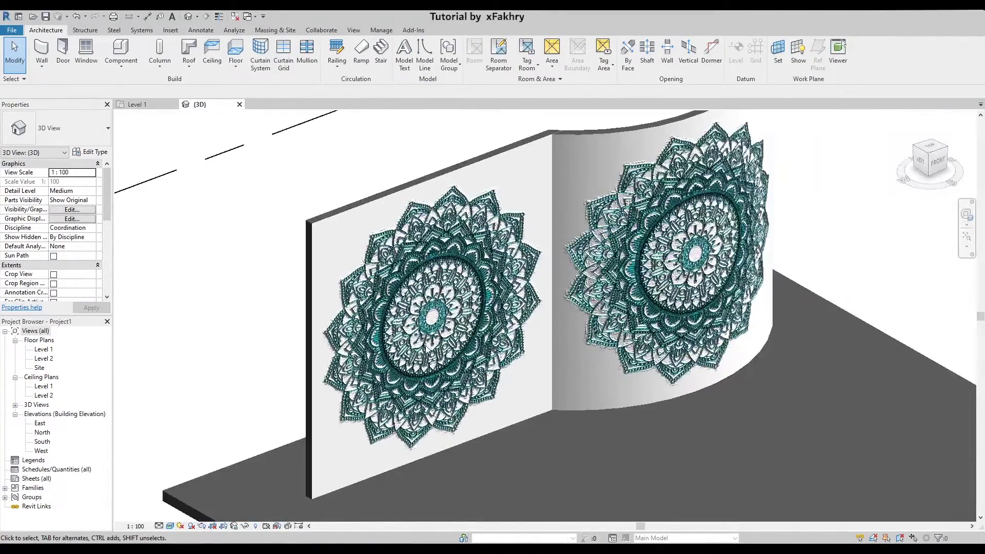
{"action": "left_click", "coordinate": [394, 197]}
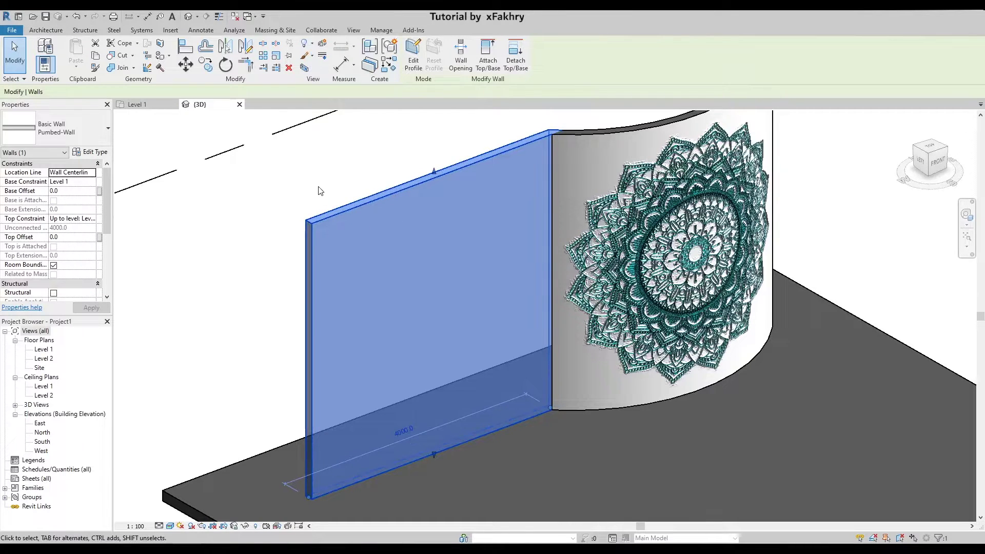
{"action": "left_click", "coordinate": [340, 194]}
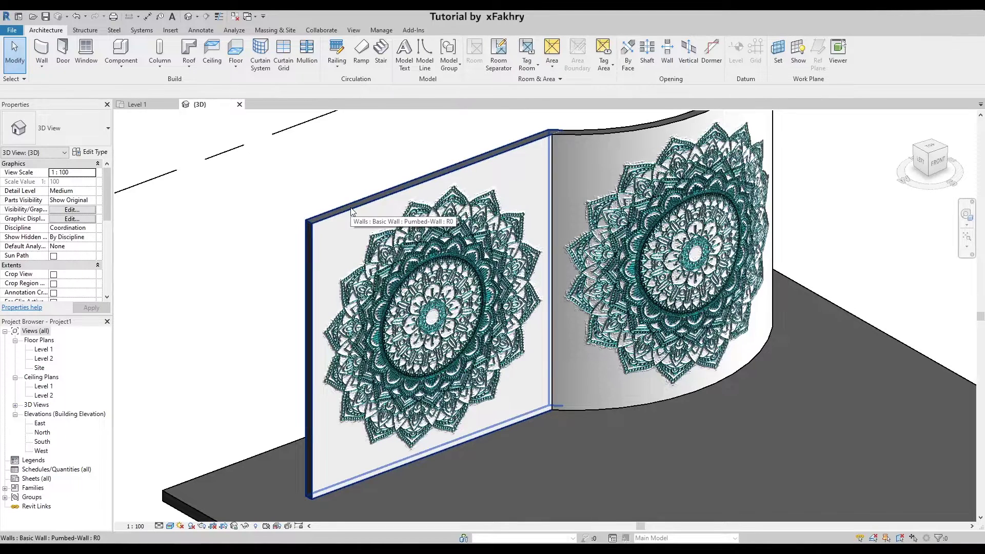
{"action": "left_click", "coordinate": [353, 211]}
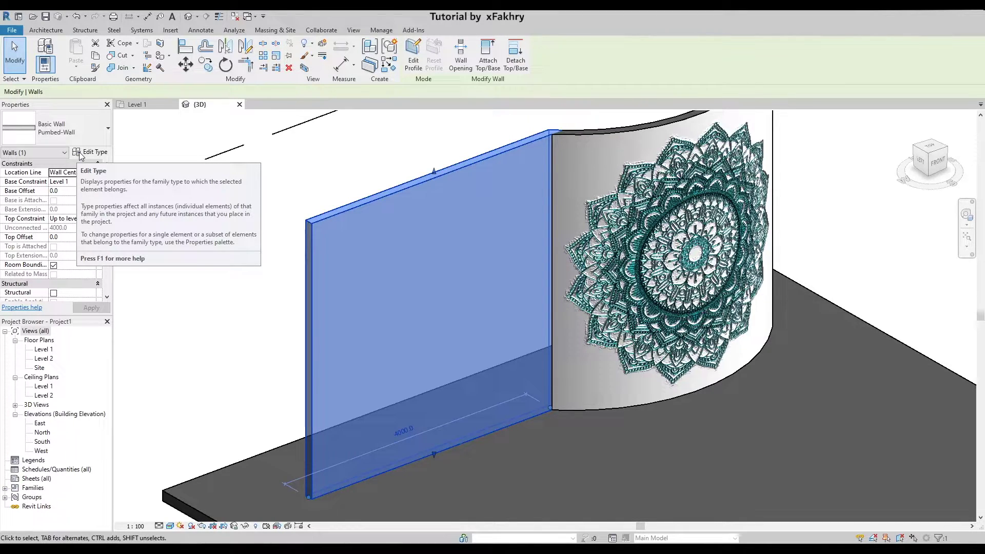
{"action": "left_click", "coordinate": [79, 153]}
- Open the Pumbed-Gypsum-Wall finish material's appearance settings from the layer structure
{"action": "left_click", "coordinate": [536, 129]}
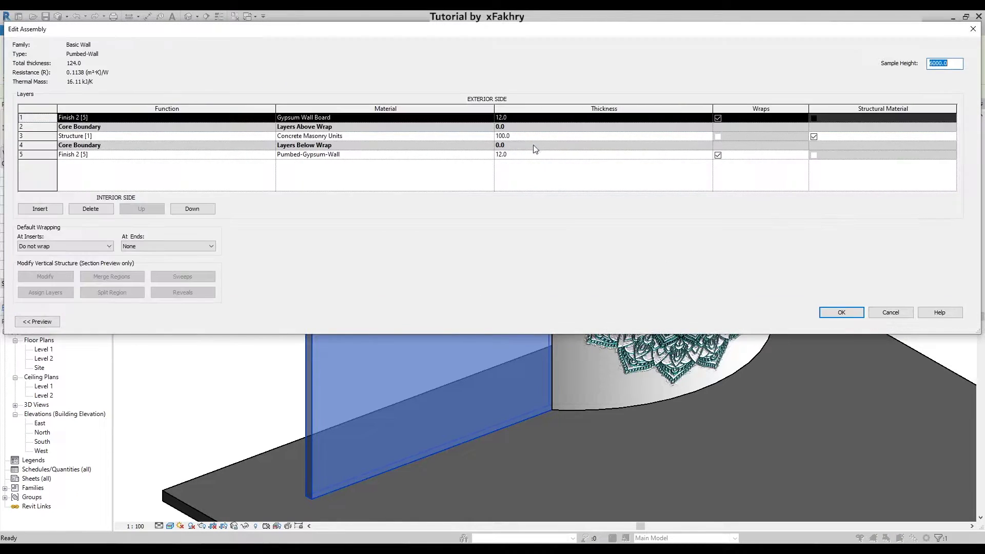
{"action": "left_click", "coordinate": [485, 154]}
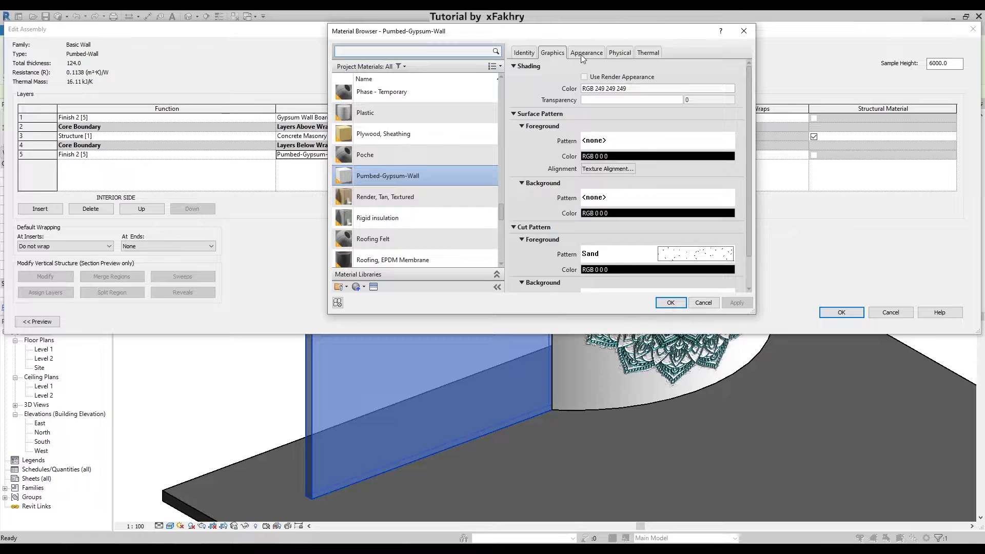
{"action": "left_click", "coordinate": [586, 53]}
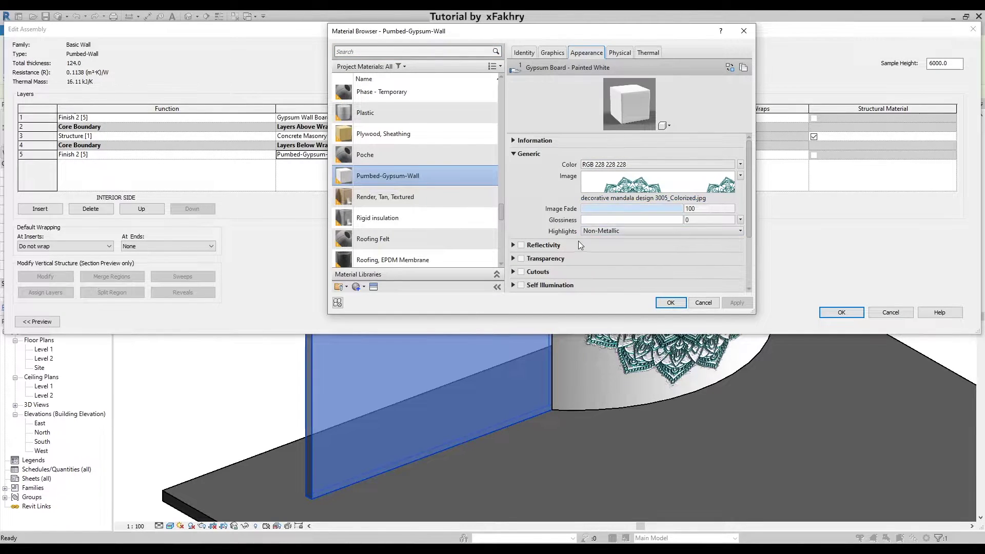
{"action": "scroll", "coordinate": [596, 220], "scroll_direction": "down", "scroll_amount": 3}
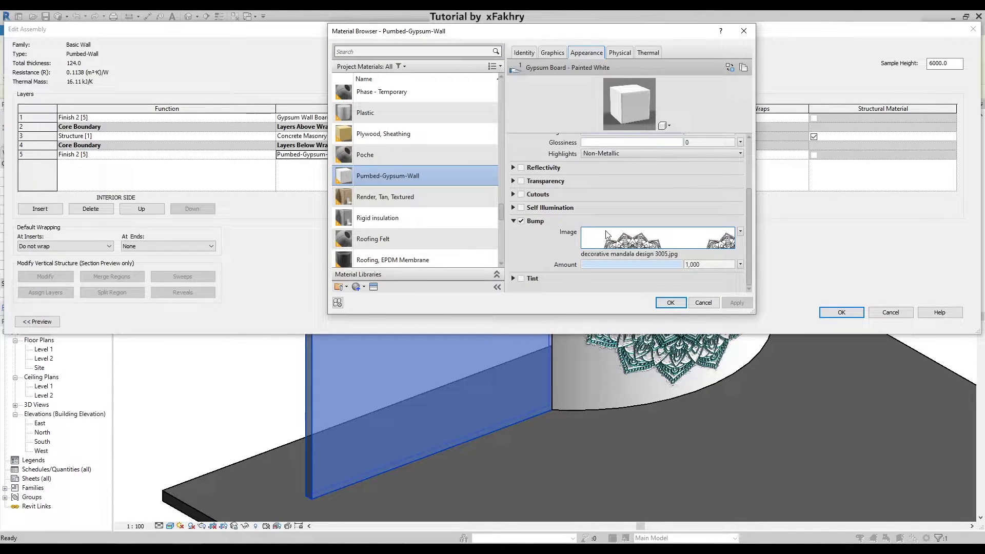
{"action": "scroll", "coordinate": [606, 215], "scroll_direction": "up", "scroll_amount": 3}
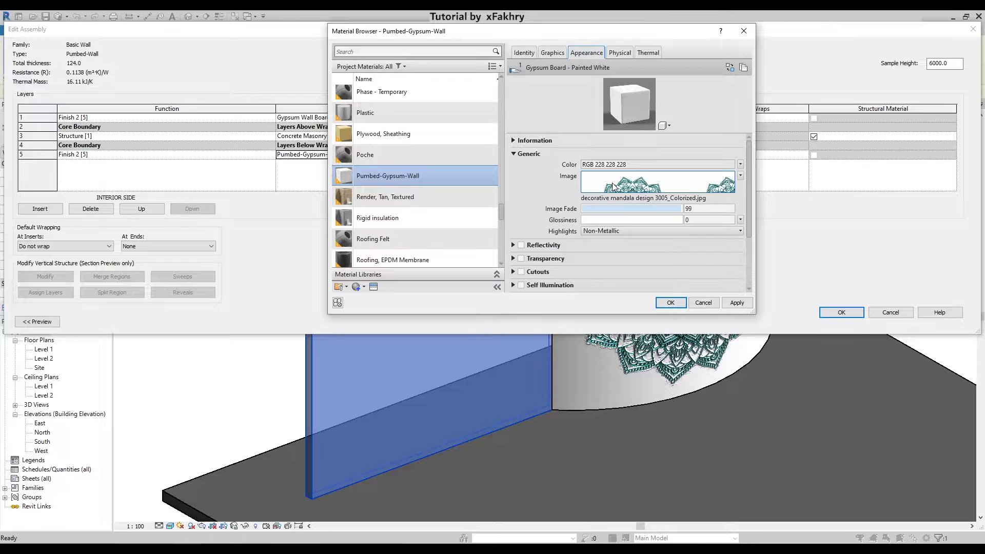
{"action": "scroll", "coordinate": [612, 190], "scroll_direction": "down", "scroll_amount": 3}
{"action": "scroll", "coordinate": [610, 220], "scroll_direction": "down", "scroll_amount": 1}
- Set the bump image's sample size to 500 mm
{"action": "left_click", "coordinate": [632, 238]}
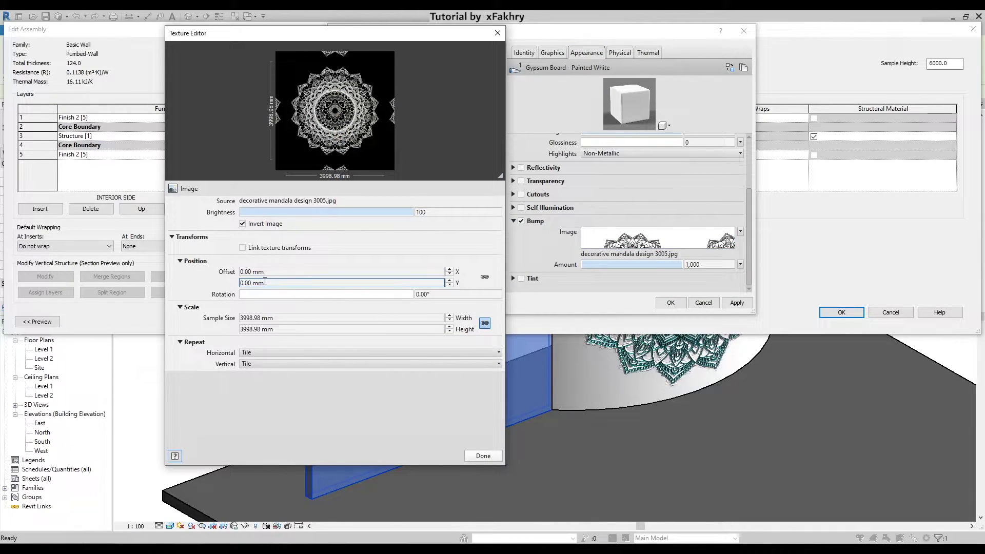
{"action": "left_click", "coordinate": [253, 318]}
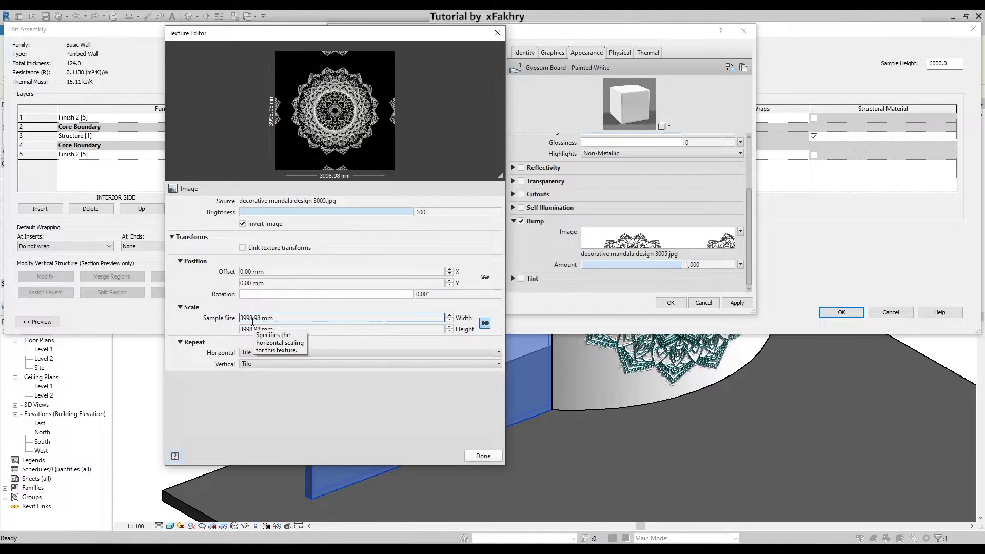
{"action": "double_click", "coordinate": [253, 318]}
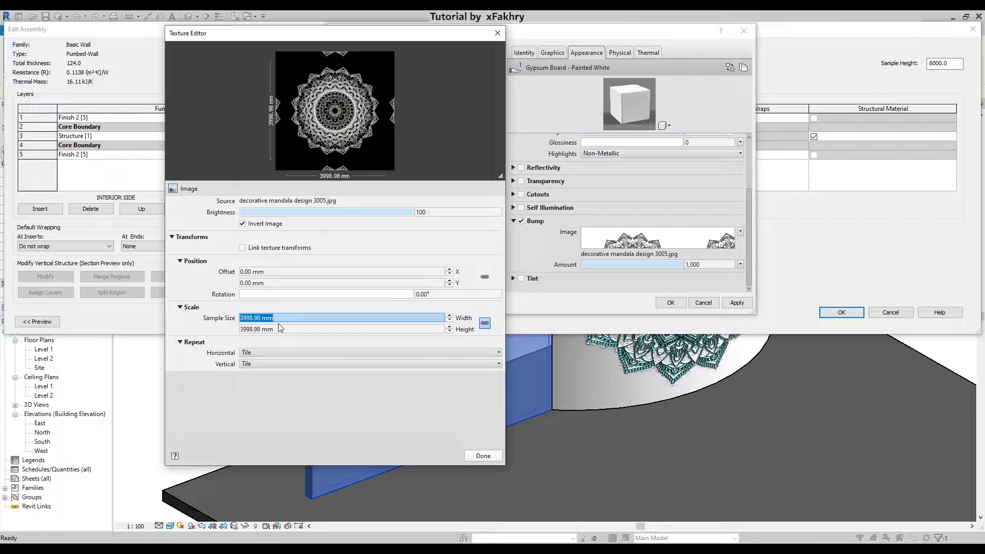
{"action": "type", "text": "5"}
{"action": "type", "text": "m"}
{"action": "key", "text": "Return"}
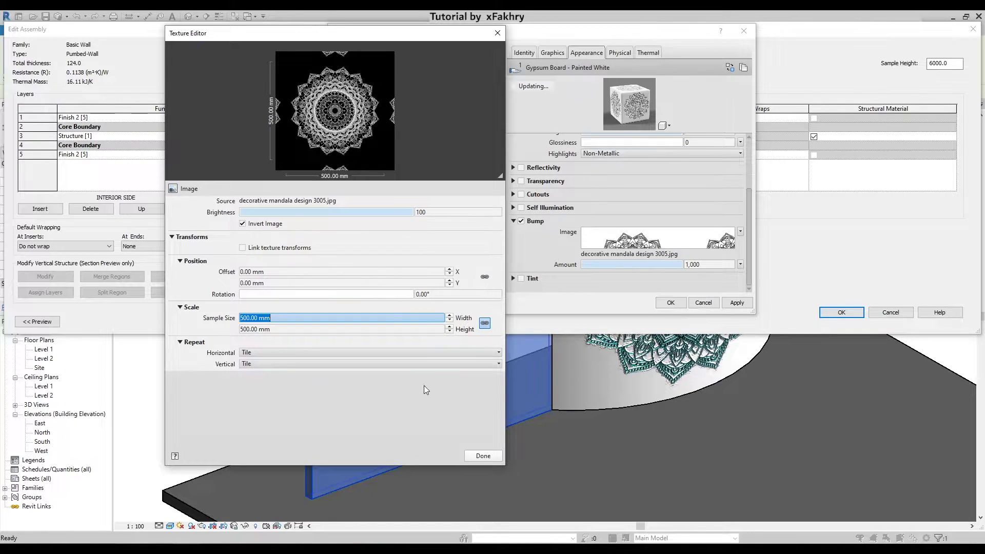
{"action": "left_click", "coordinate": [484, 456]}
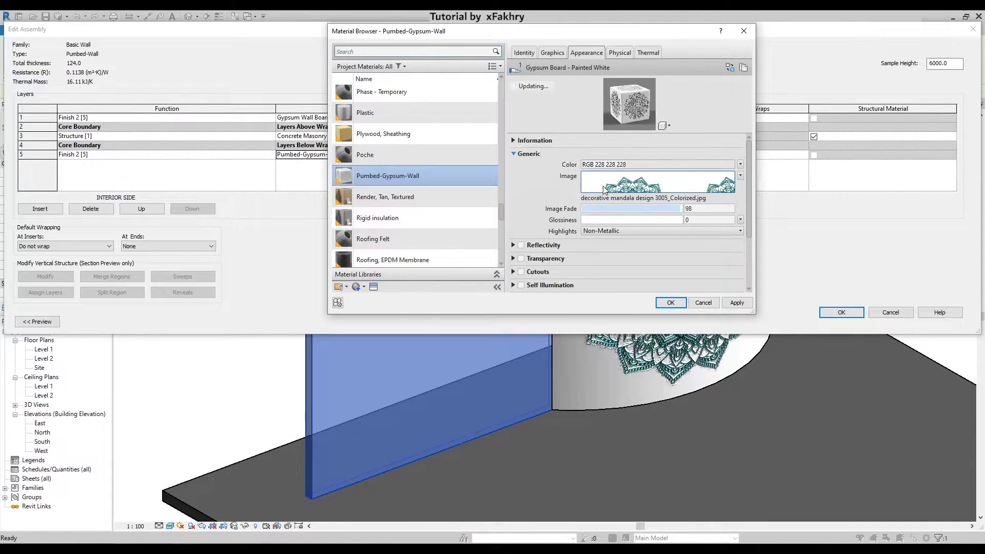
- Set the colour image's sample size to 500 mm and confirm all material and wall dialogs
{"action": "left_click", "coordinate": [659, 182]}
{"action": "left_click", "coordinate": [288, 316]}
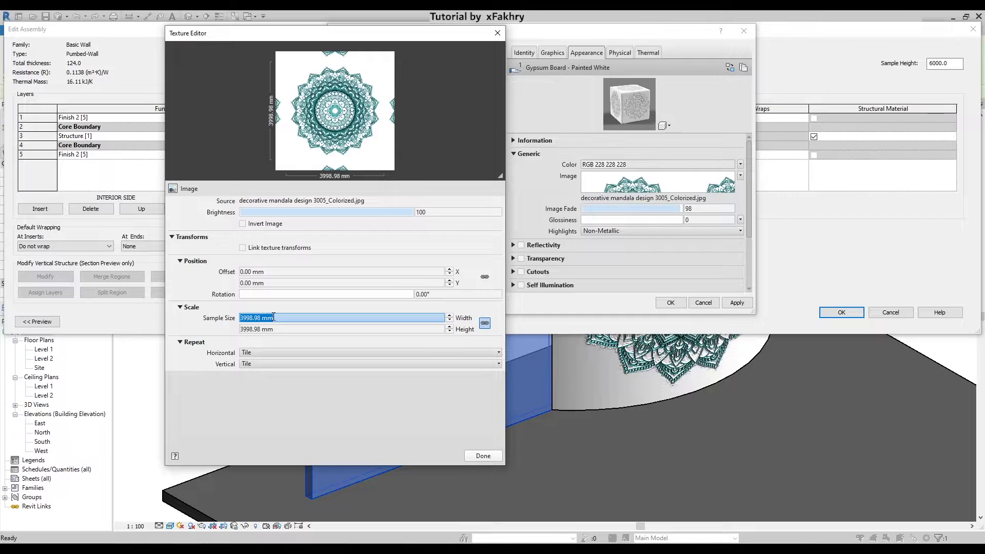
{"action": "type", "text": "500.00"}
{"action": "key", "text": "Return"}
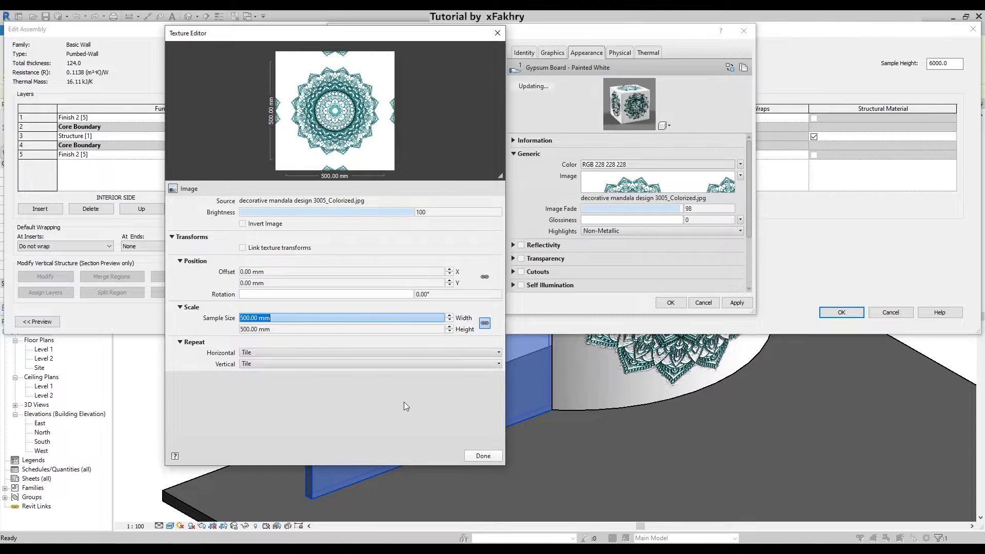
{"action": "left_click", "coordinate": [483, 456]}
{"action": "left_click", "coordinate": [668, 303]}
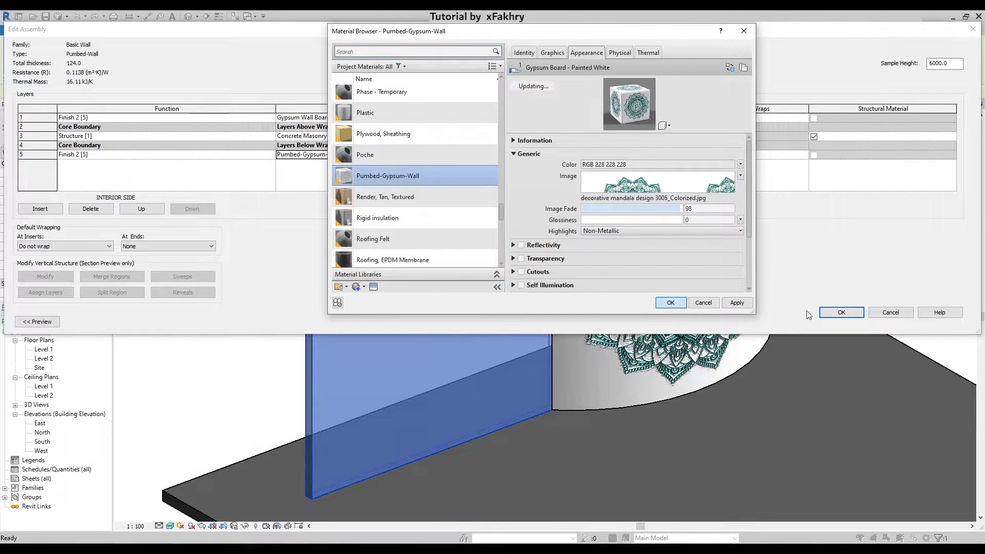
{"action": "left_click", "coordinate": [830, 312]}
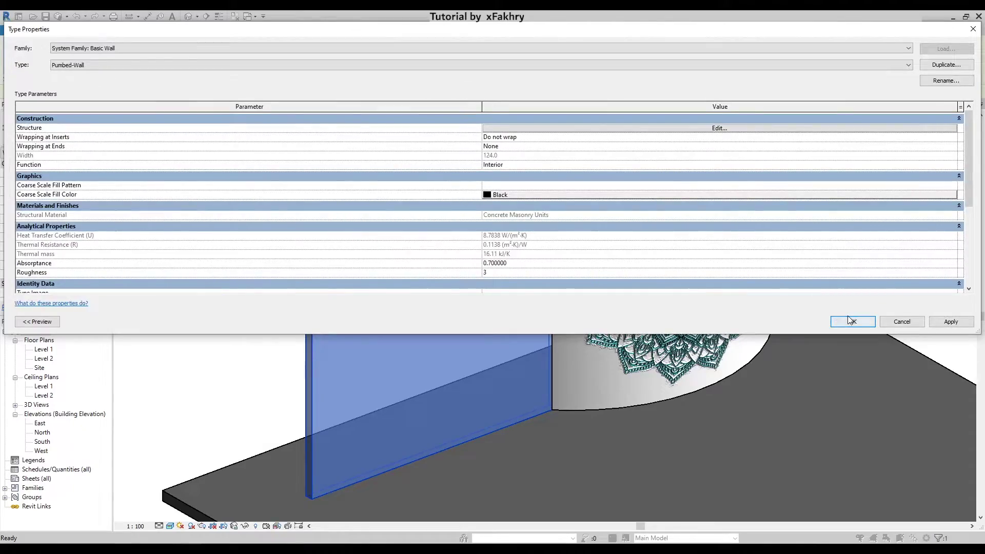
{"action": "left_click", "coordinate": [846, 322]}
- Orbit and zoom to view the dense 500 mm mandala grid on the walls
{"action": "middle_click_drag", "start_coordinate": [725, 297], "coordinate": [773, 300], "text": "shift"}
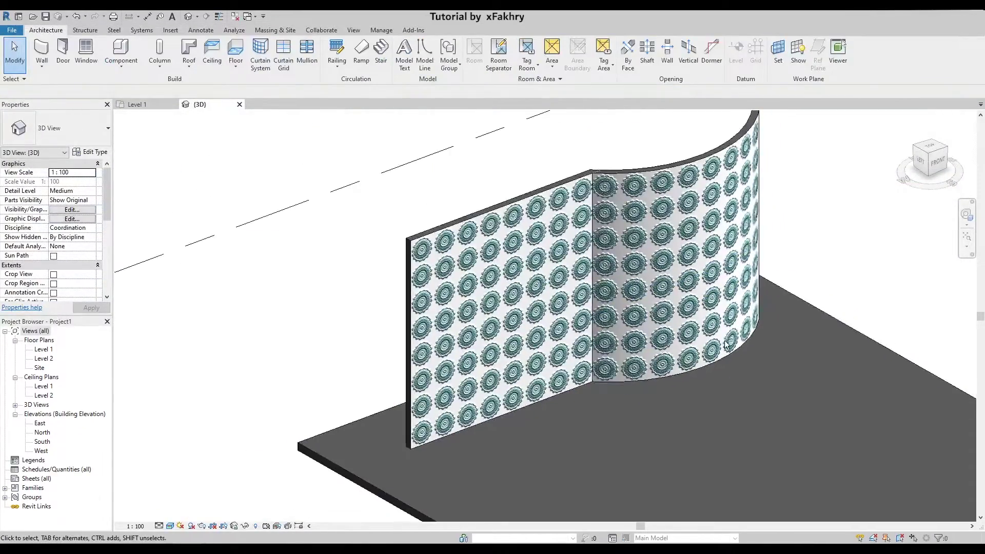
{"action": "scroll", "coordinate": [773, 300], "scroll_direction": "up", "scroll_amount": 3}
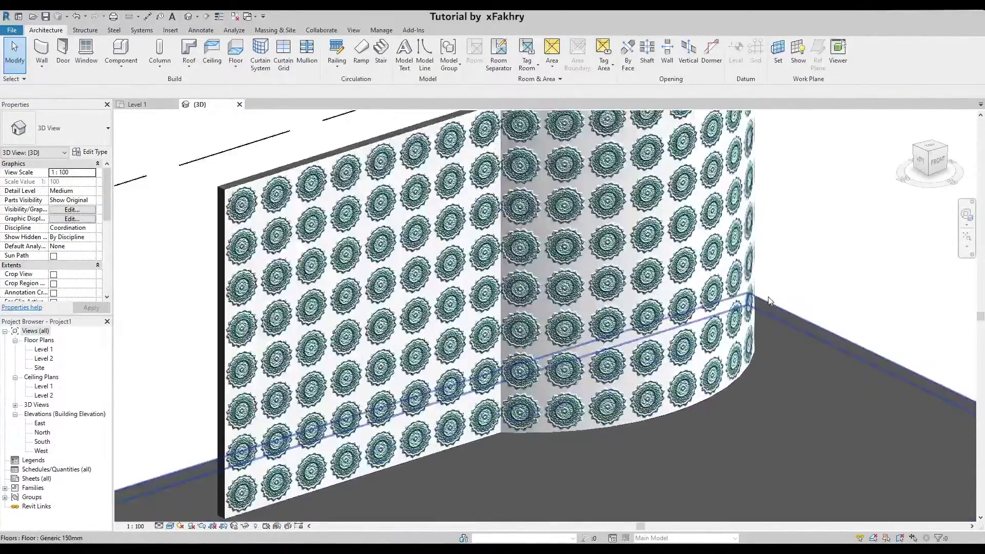
{"action": "scroll", "coordinate": [420, 370], "scroll_direction": "down", "scroll_amount": 3}
{"action": "scroll", "coordinate": [440, 408], "scroll_direction": "up", "scroll_amount": 1}
{"action": "scroll", "coordinate": [380, 385], "scroll_direction": "down", "scroll_amount": 1}
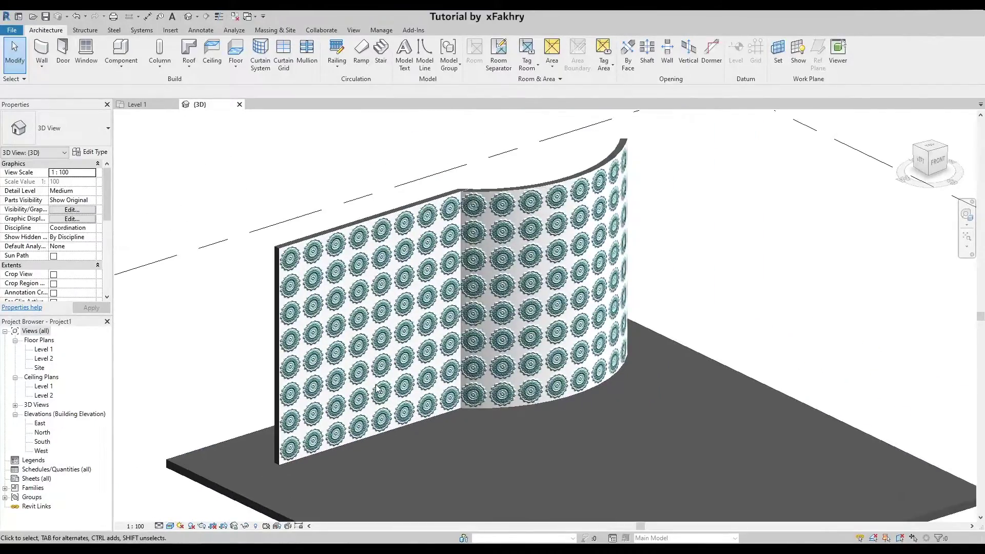
{"action": "key", "text": "super"}
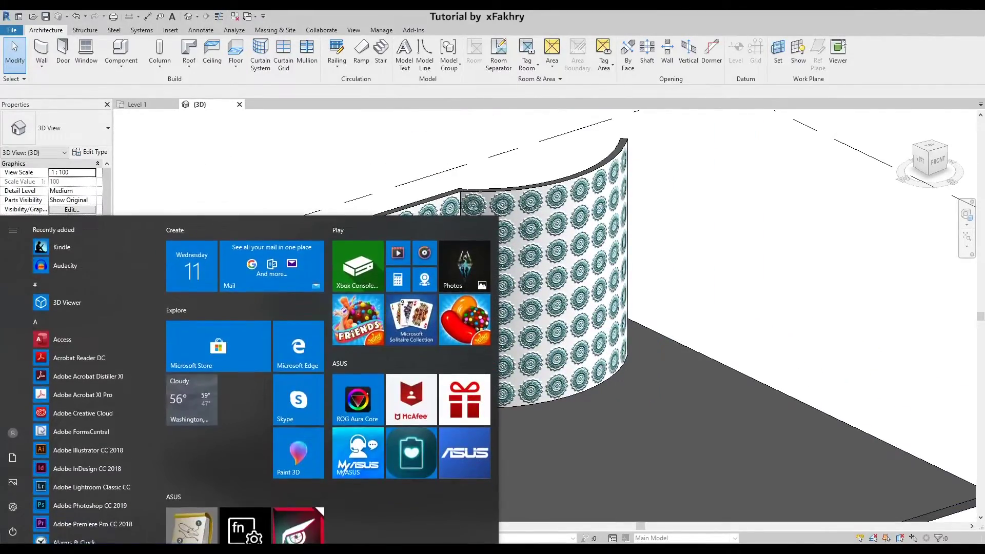
- Launch Edge and search Google Images for 'stone wall png'
{"action": "type", "text": "edge"}
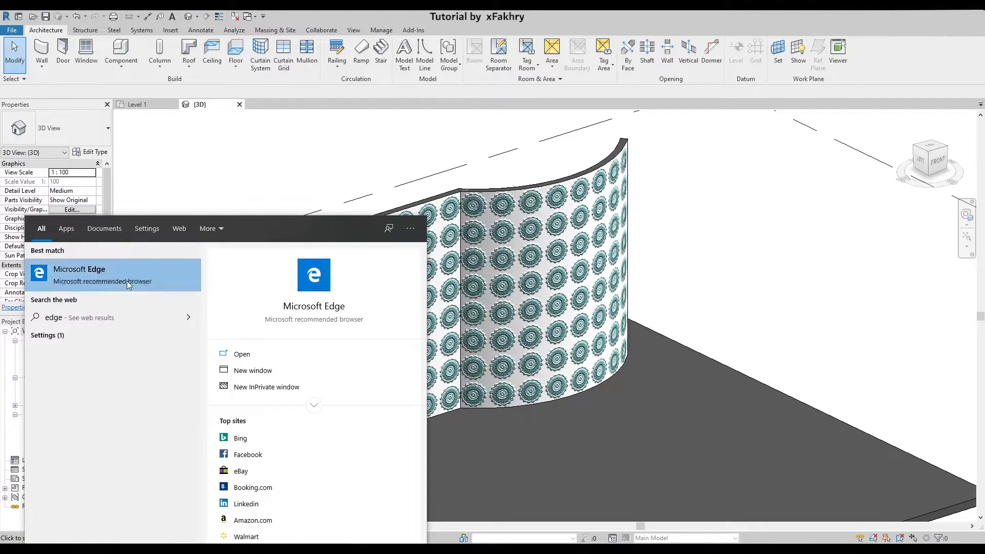
{"action": "left_click", "coordinate": [127, 282]}
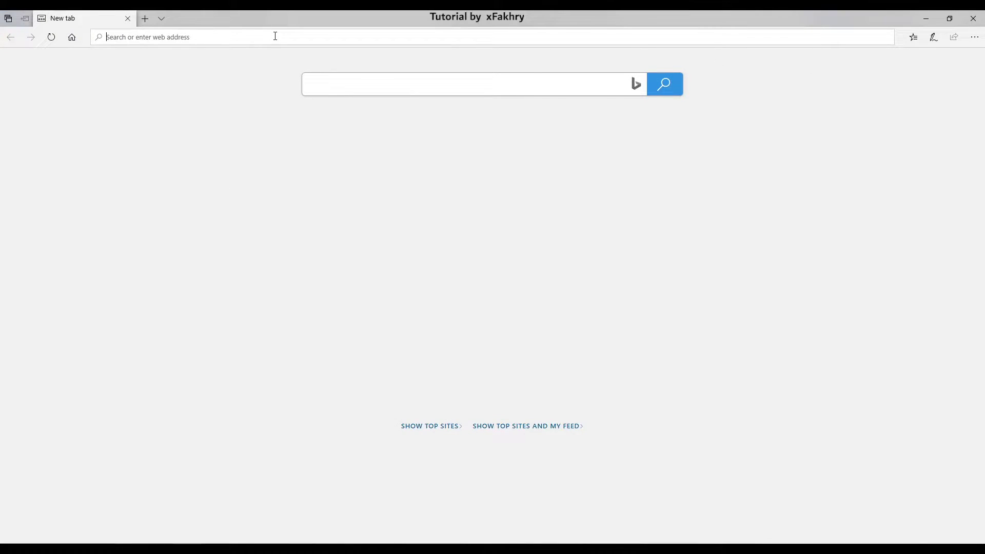
{"action": "type", "text": "goog"}
{"action": "type", "text": "le.com"}
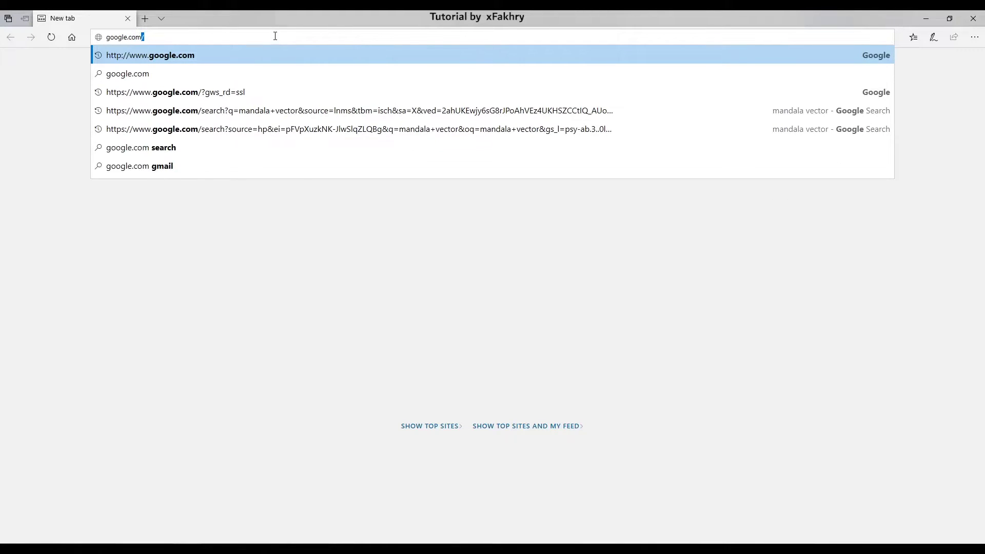
{"action": "key", "text": "Return"}
{"action": "type", "text": "sto"}
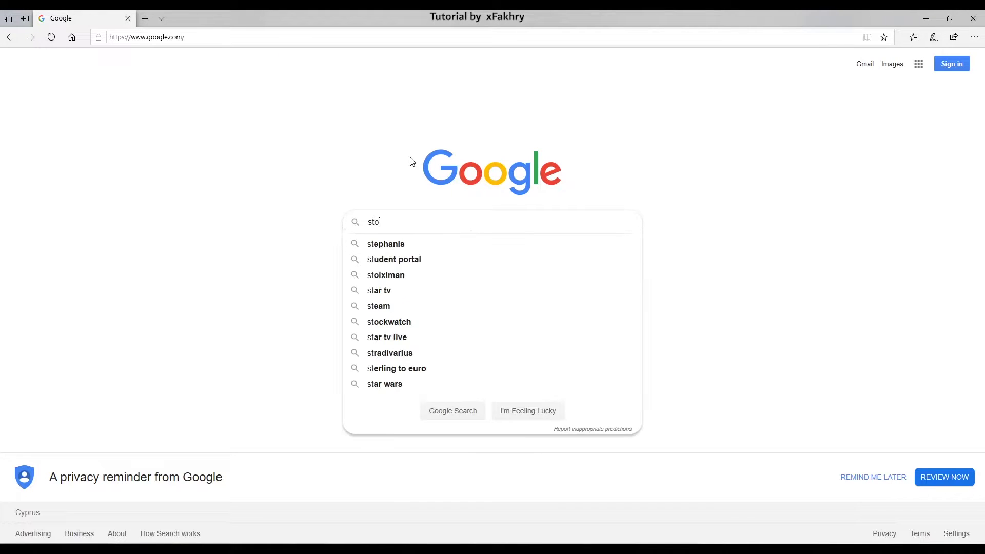
{"action": "type", "text": "ne wall p"}
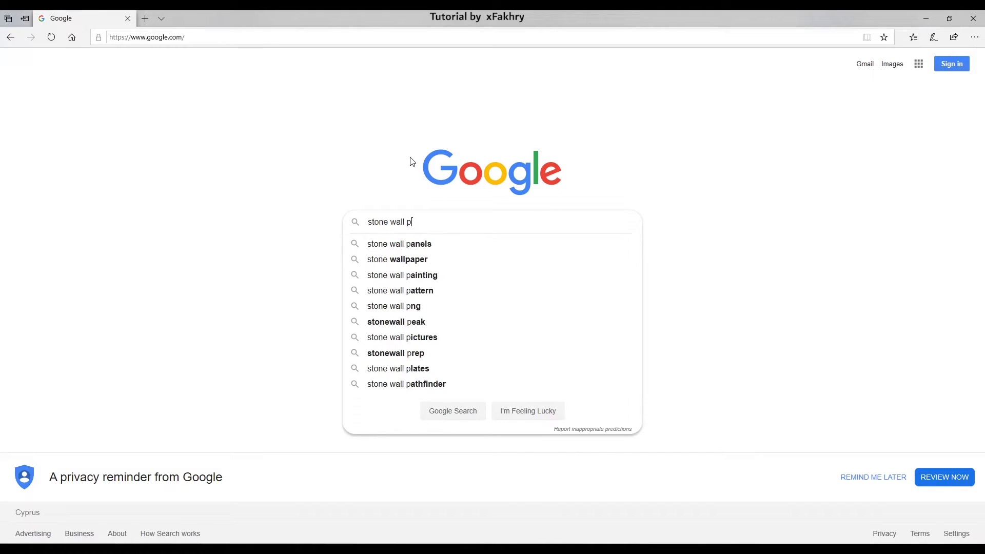
{"action": "type", "text": "ng"}
{"action": "key", "text": "Return"}
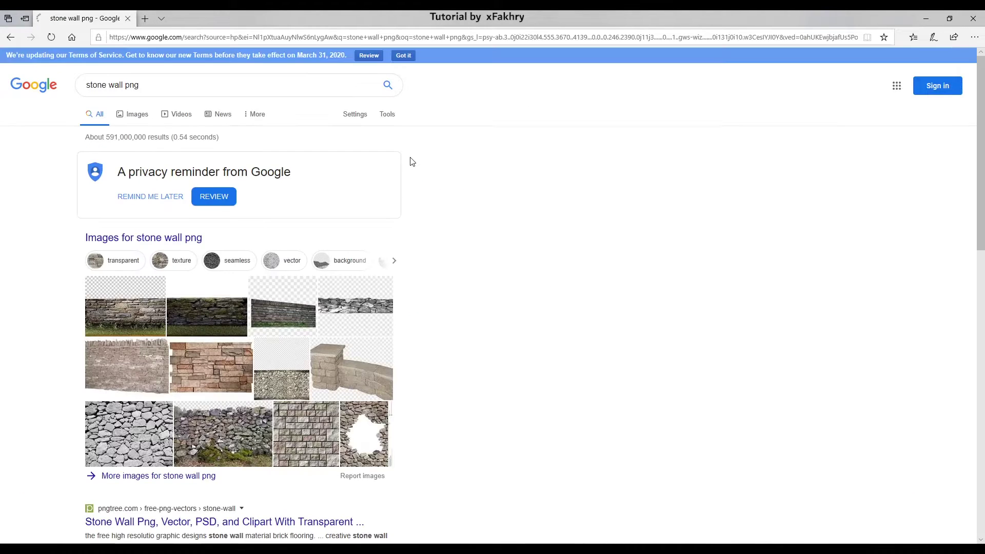
{"action": "left_click", "coordinate": [136, 126]}
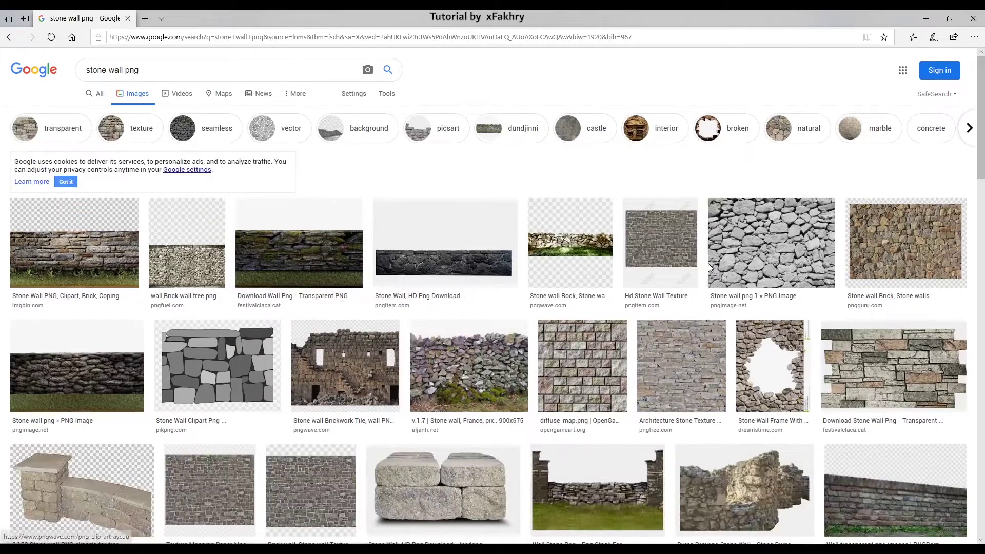
- Save the grey stone wall picture to the Desktop as stone-wall-png-1.png
{"action": "left_click", "coordinate": [753, 260]}
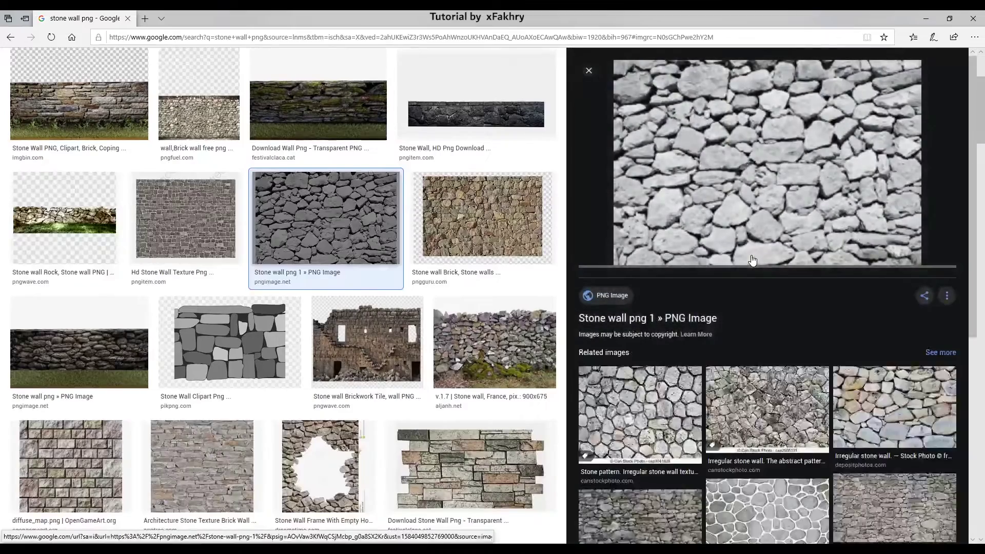
{"action": "right_click", "coordinate": [731, 225]}
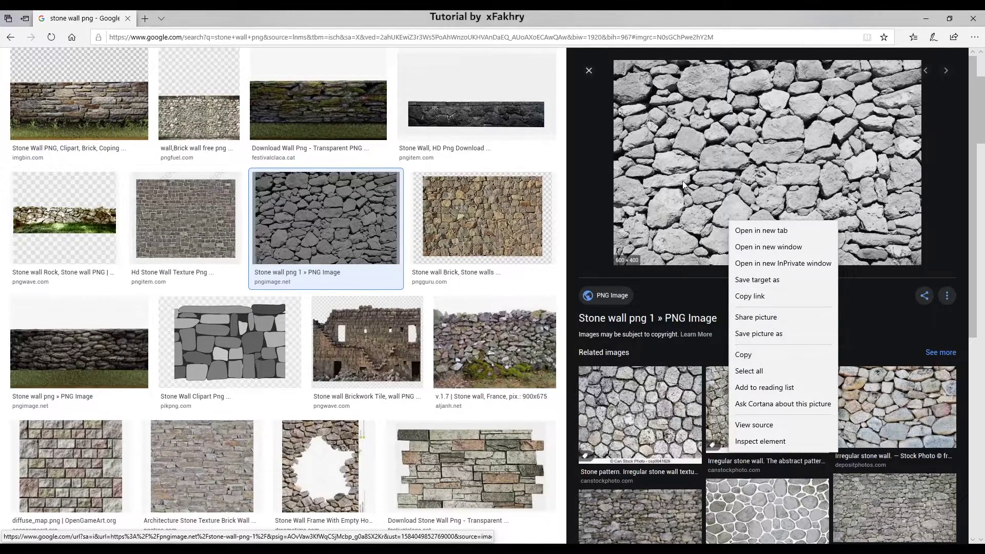
{"action": "left_click", "coordinate": [760, 334]}
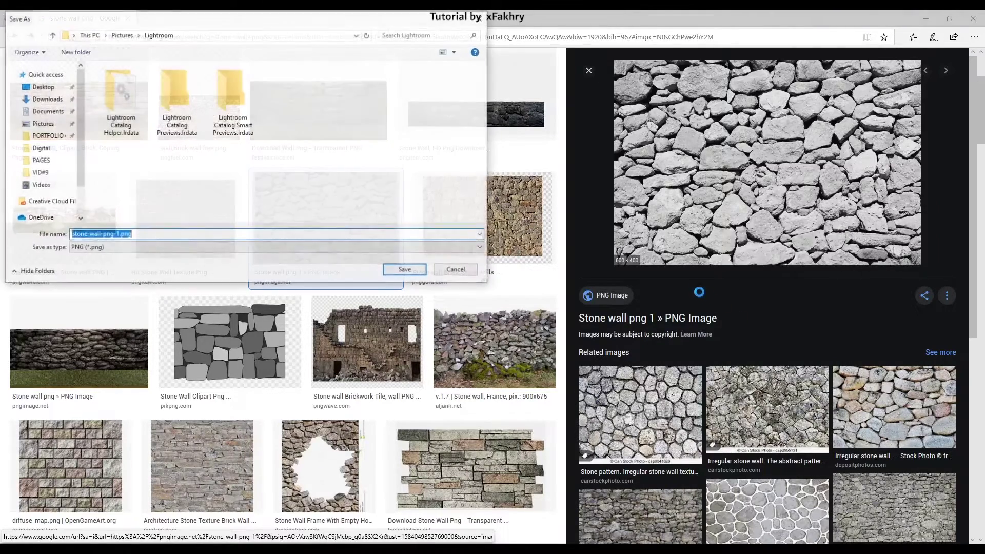
{"action": "left_click", "coordinate": [47, 88]}
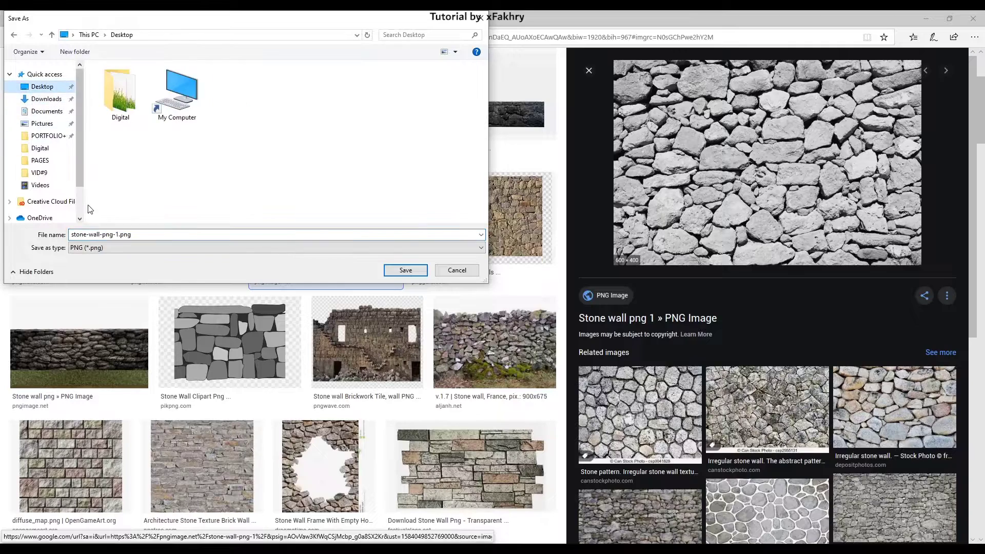
{"action": "left_click", "coordinate": [409, 272]}
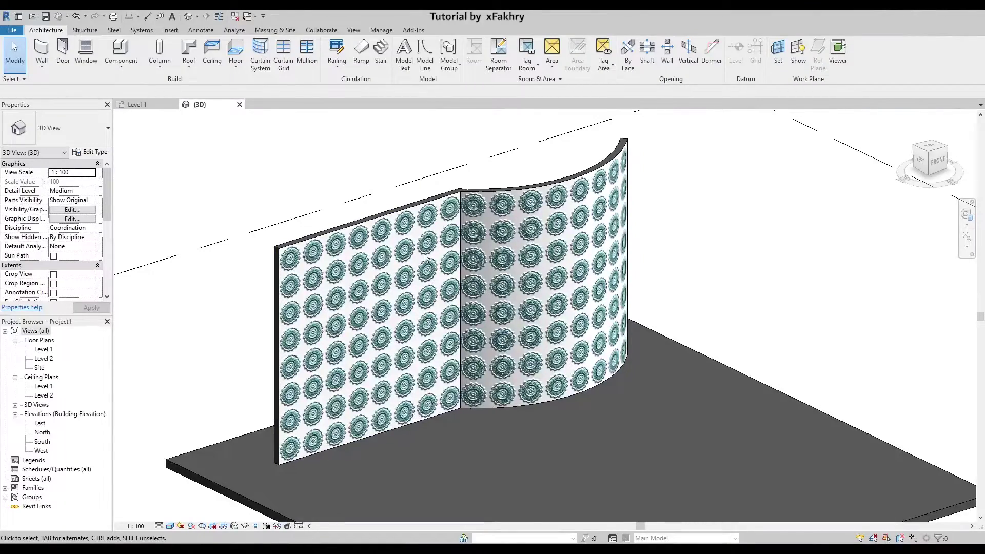
- Open the flat wall's layer 5 material appearance and inspect its mandala texture settings
{"action": "left_click", "coordinate": [402, 226]}
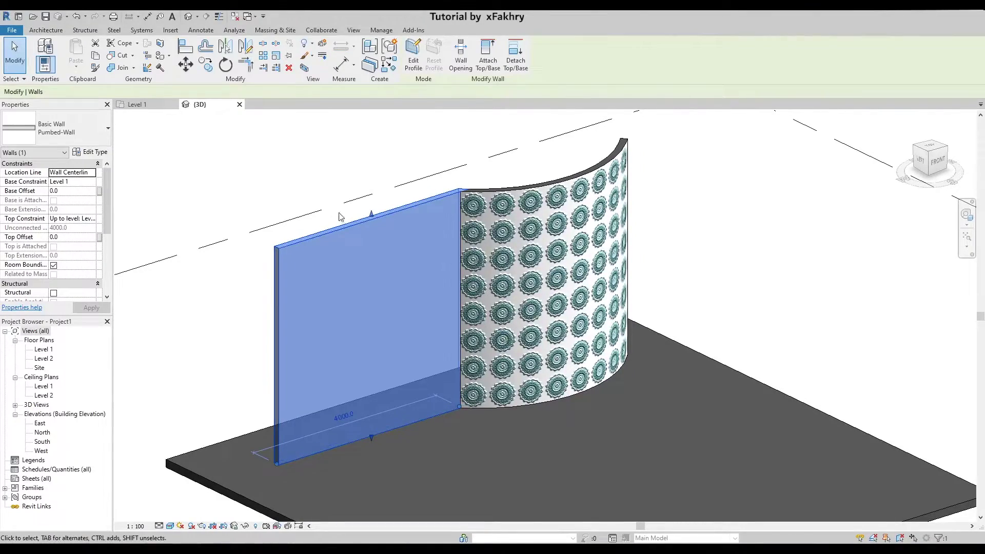
{"action": "left_click", "coordinate": [96, 155]}
{"action": "left_click", "coordinate": [546, 132]}
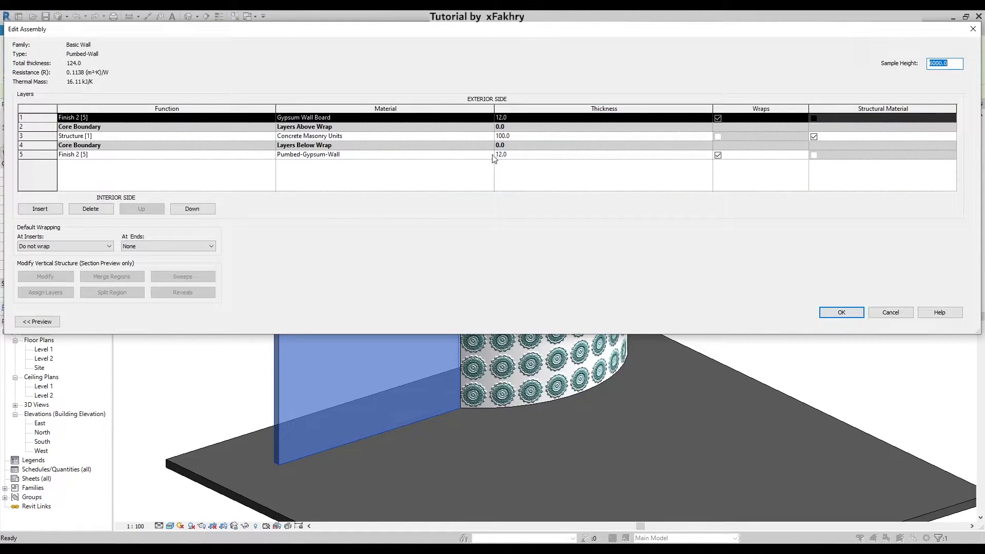
{"action": "left_click", "coordinate": [487, 155]}
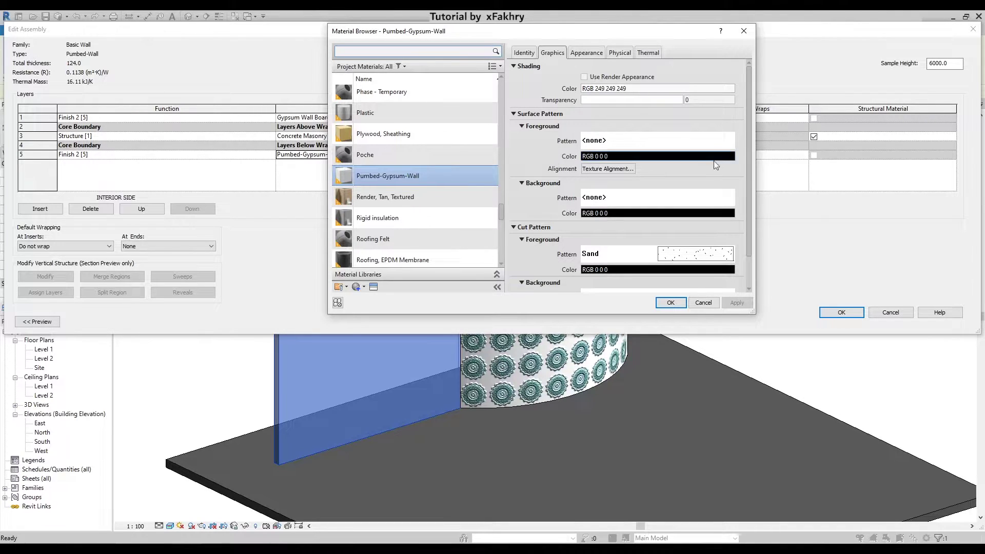
{"action": "left_click", "coordinate": [585, 58]}
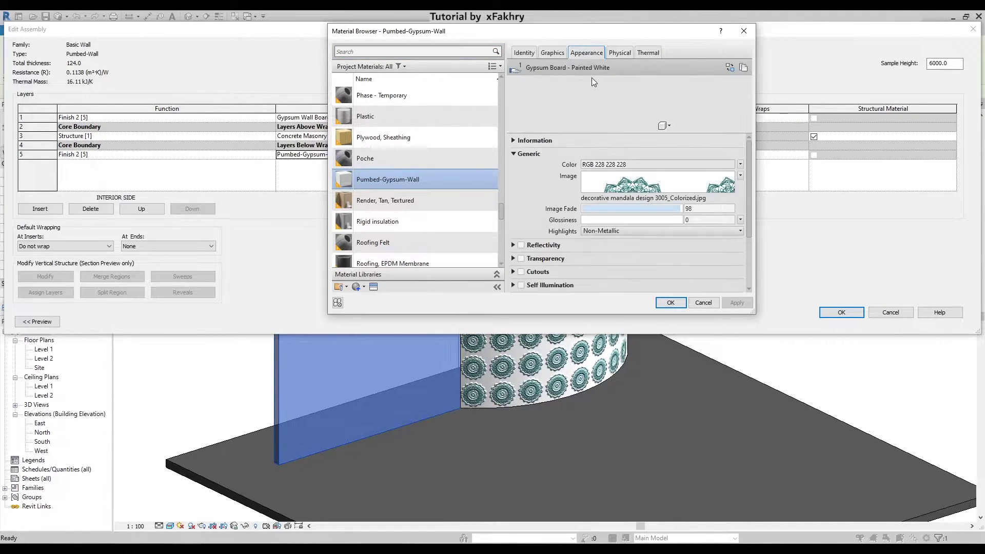
{"action": "left_click", "coordinate": [613, 187]}
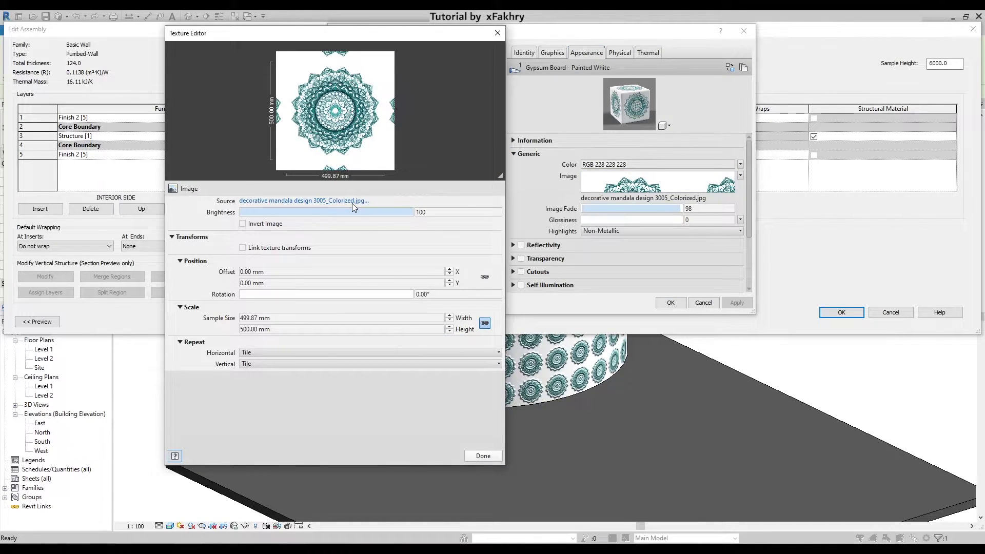
{"action": "left_click", "coordinate": [498, 33]}
- Replace the material's Generic image with stone-wall-png-1.png
{"action": "left_click", "coordinate": [740, 176]}
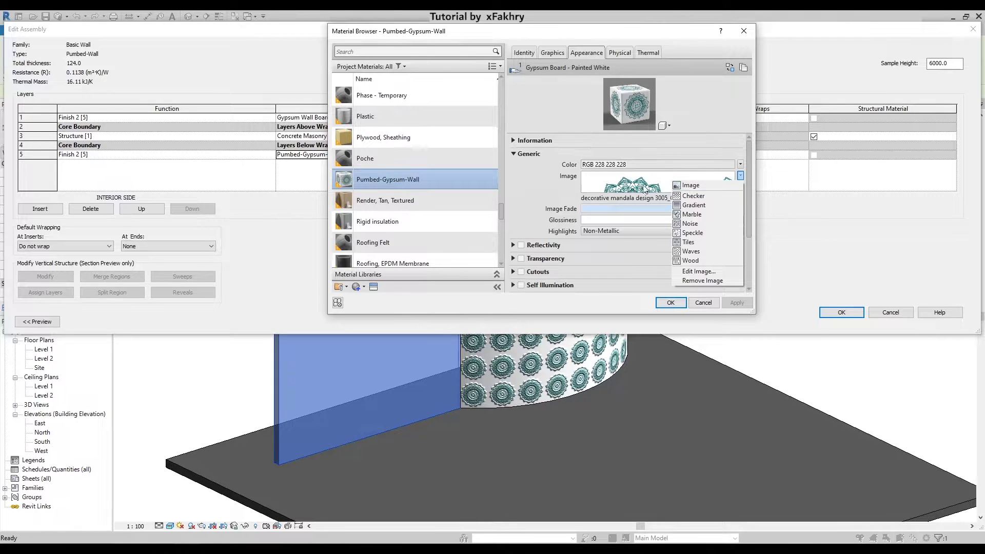
{"action": "left_click", "coordinate": [622, 202]}
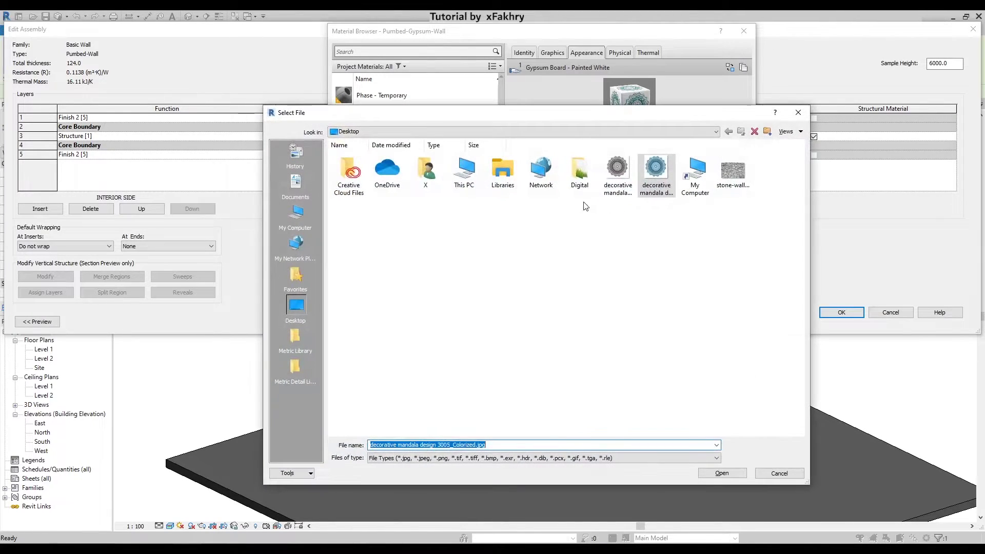
{"action": "left_click", "coordinate": [733, 174]}
{"action": "left_click", "coordinate": [722, 472]}
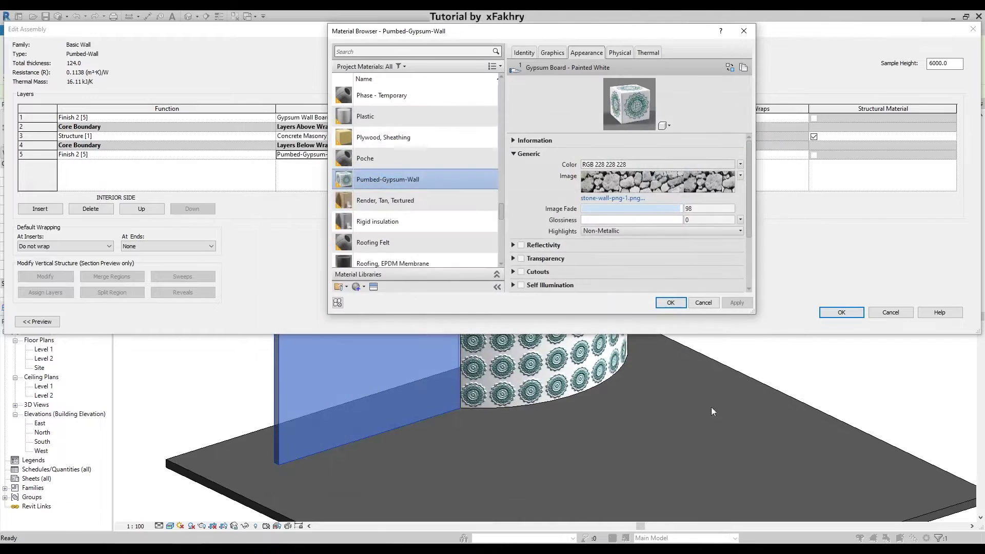
{"action": "scroll", "coordinate": [647, 253], "scroll_direction": "down", "scroll_amount": 3}
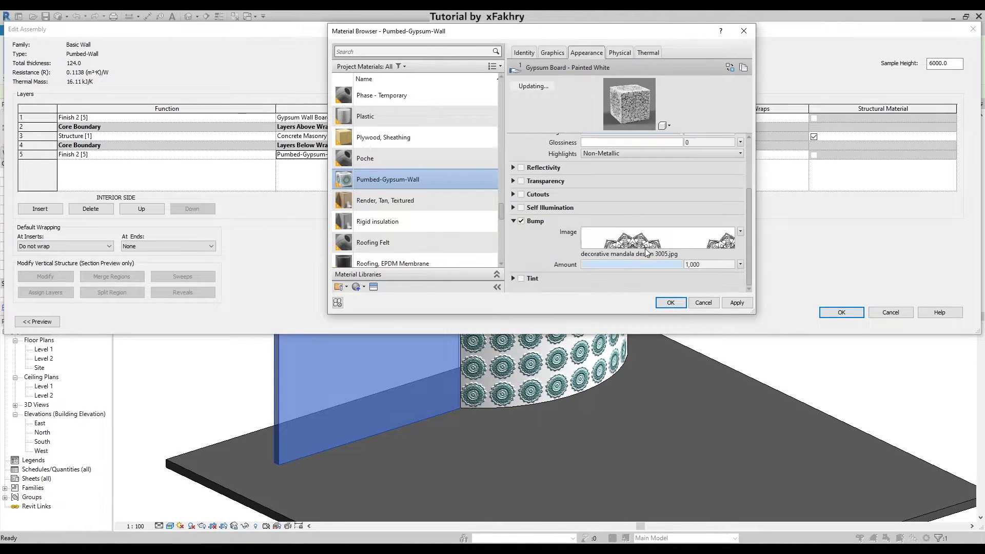
{"action": "left_click", "coordinate": [606, 254]}
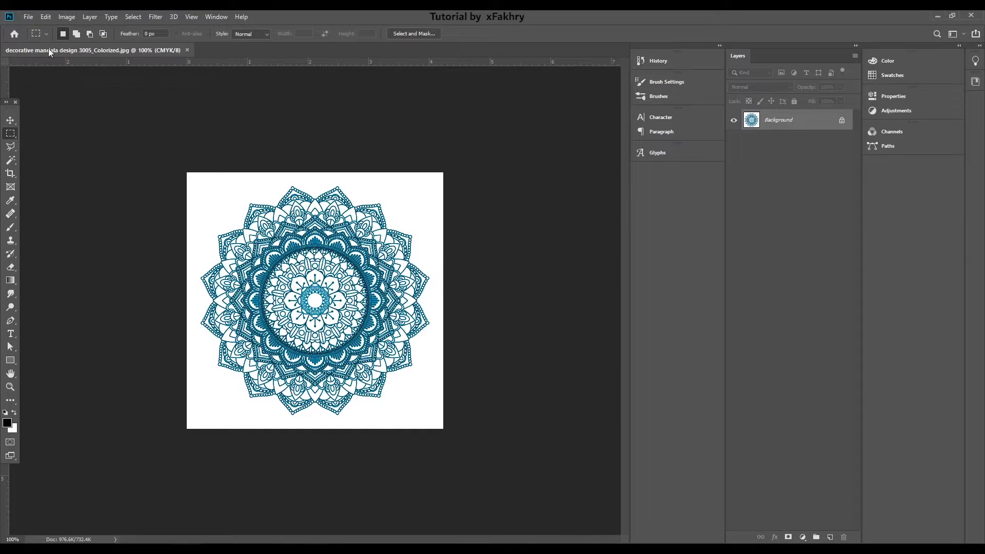
- Open stone-wall-png-1.png from the Desktop in Photoshop
{"action": "left_click", "coordinate": [28, 16]}
{"action": "left_click", "coordinate": [30, 38]}
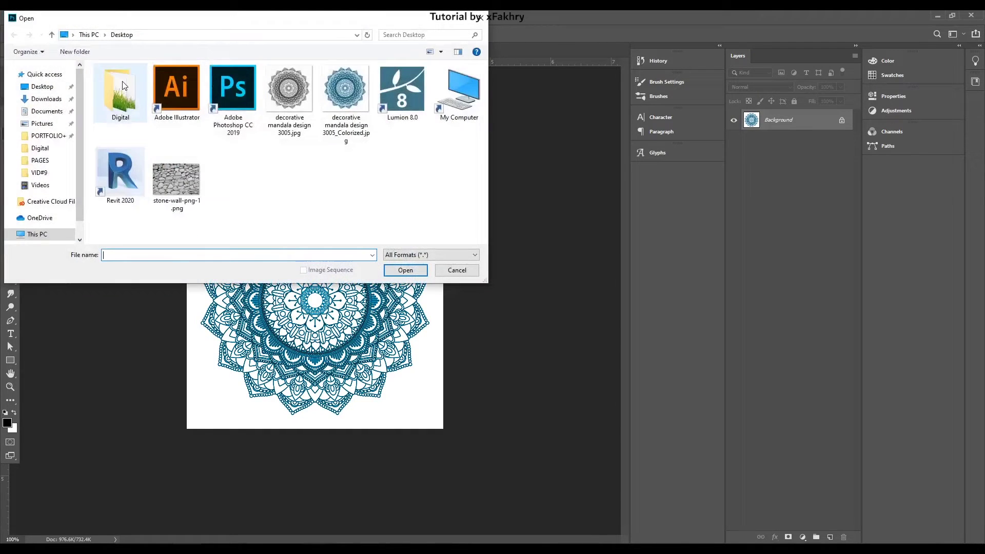
{"action": "left_click", "coordinate": [199, 176]}
{"action": "left_click", "coordinate": [405, 270]}
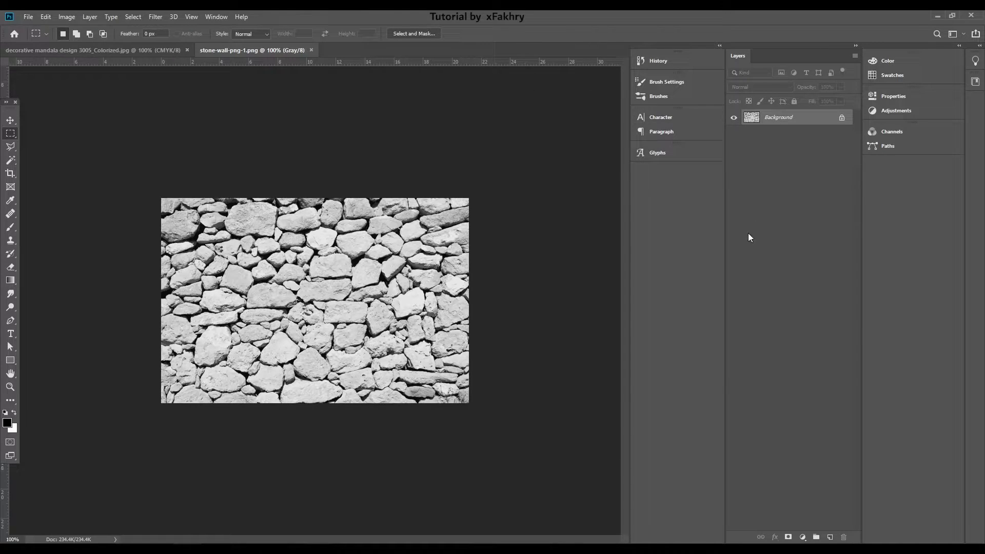
- Add a Levels adjustment layer to the stone wall image
{"action": "left_click", "coordinate": [803, 537]}
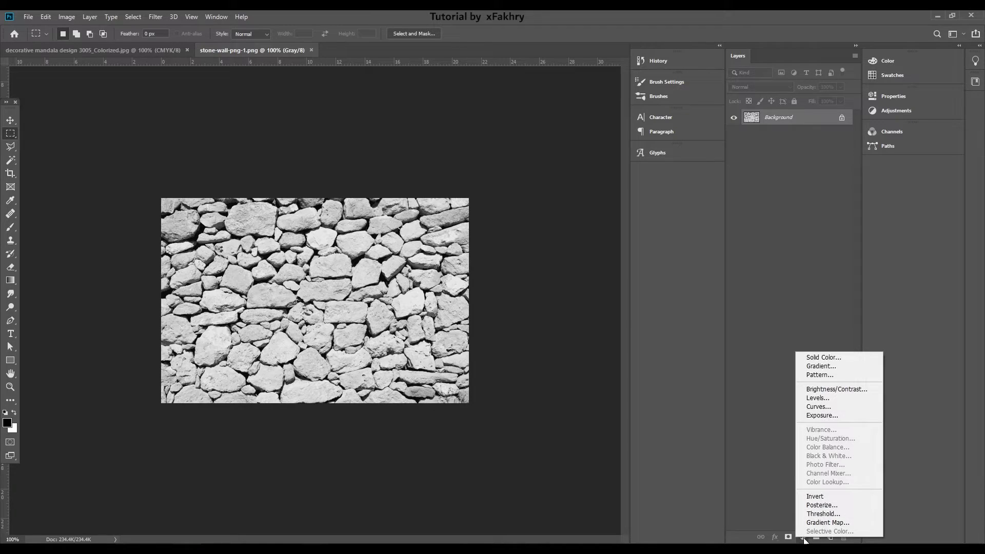
{"action": "left_click", "coordinate": [804, 540]}
{"action": "left_click", "coordinate": [804, 538]}
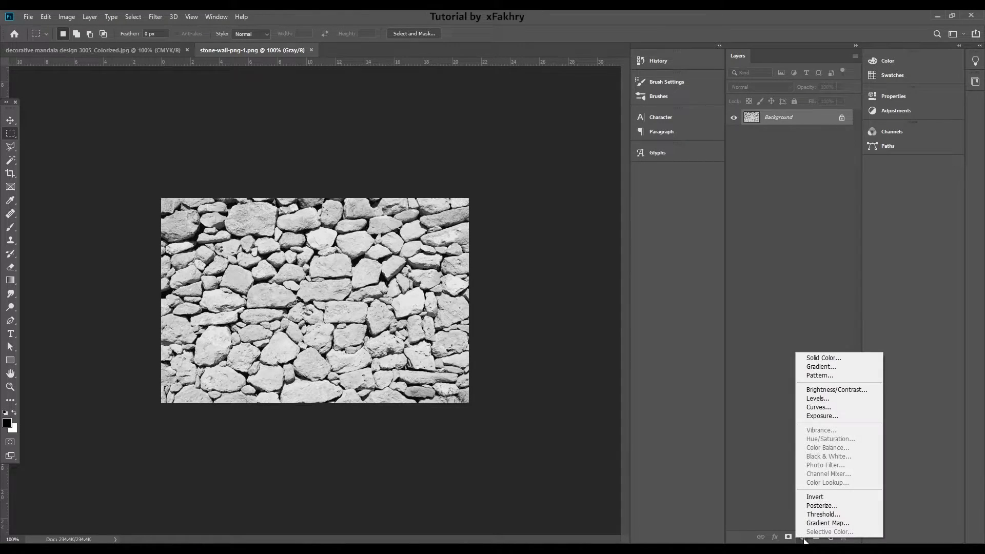
{"action": "left_click", "coordinate": [831, 400]}
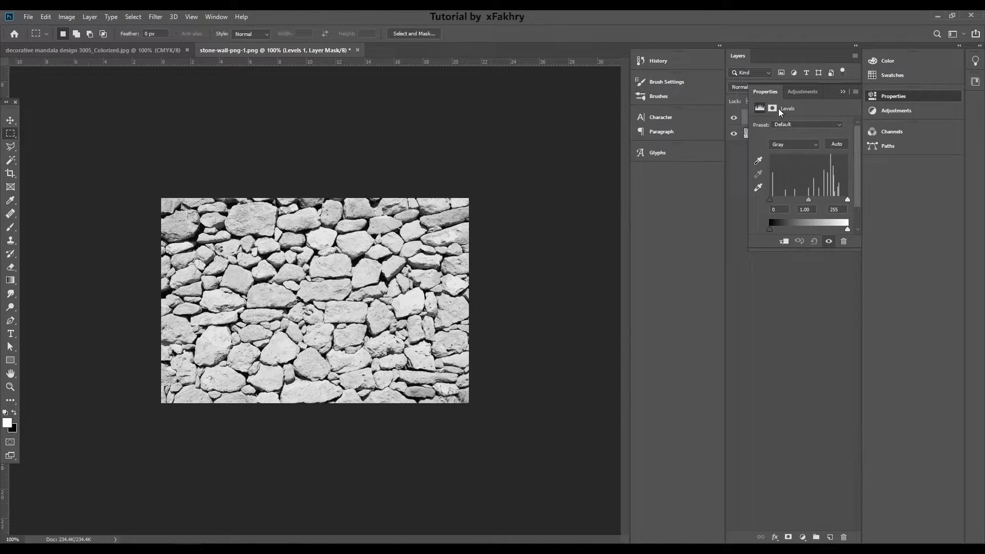
- Add a Curves adjustment layer bent up-left to darken the stones and boost contrast
{"action": "left_click", "coordinate": [796, 96]}
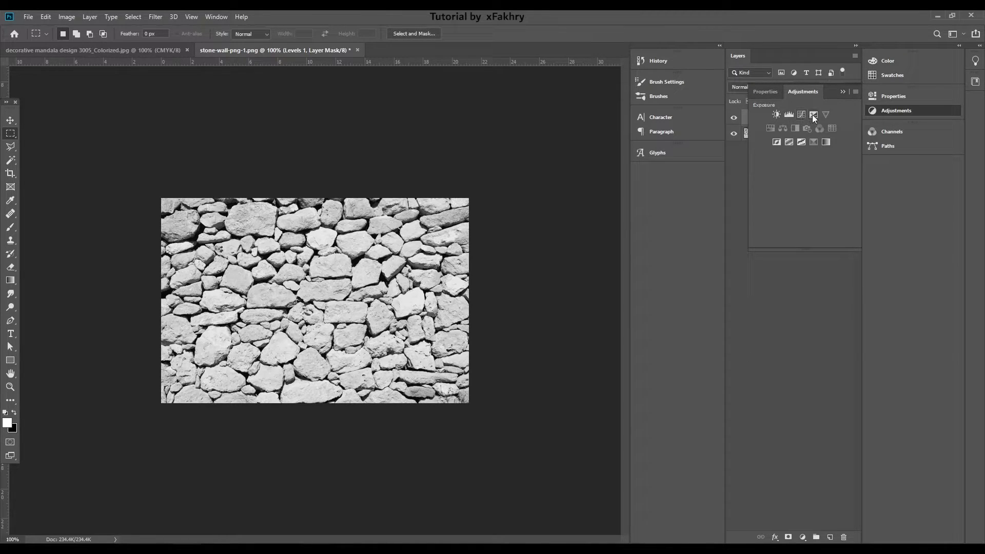
{"action": "left_click", "coordinate": [801, 114]}
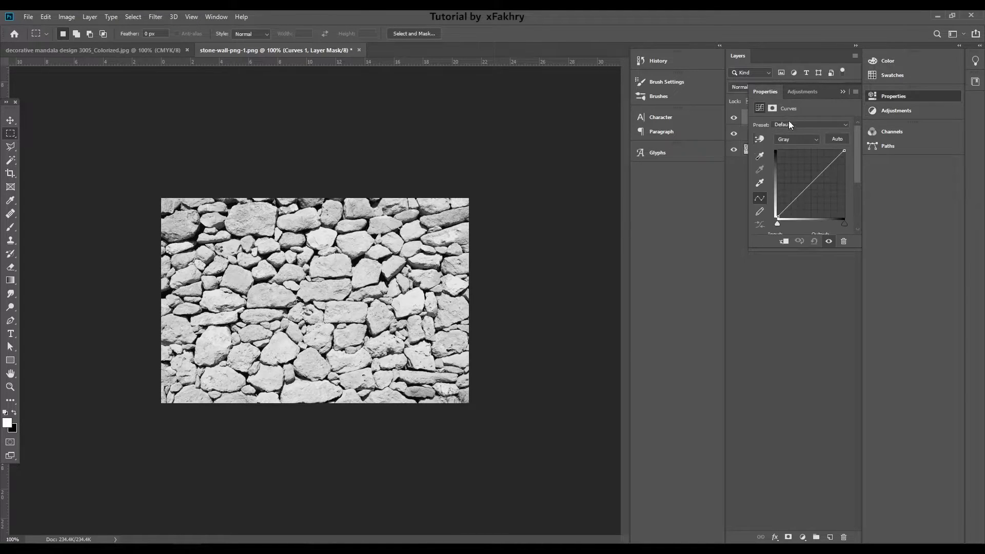
{"action": "left_click_drag", "start_coordinate": [825, 170], "coordinate": [807, 149]}
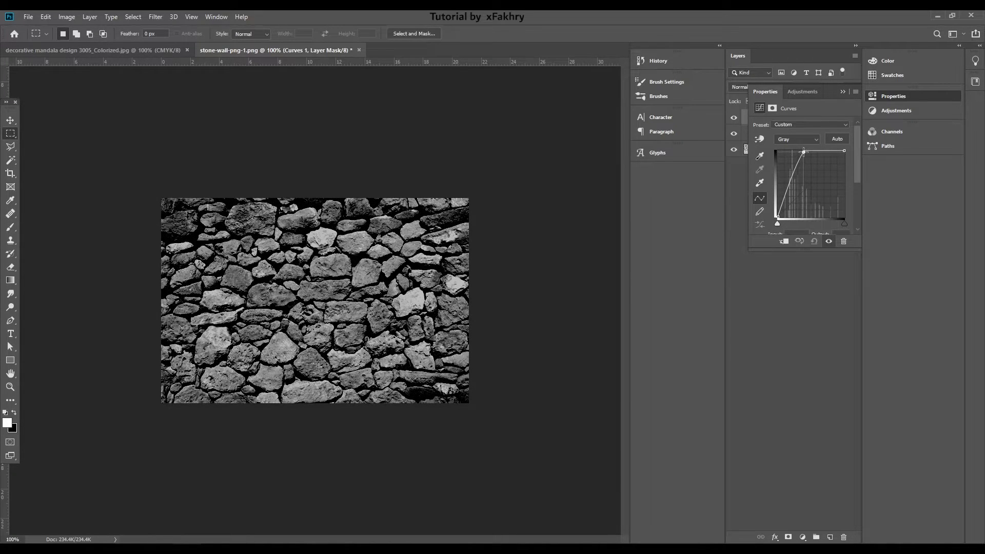
{"action": "key", "text": "backslash"}
{"action": "key", "text": "backslash"}
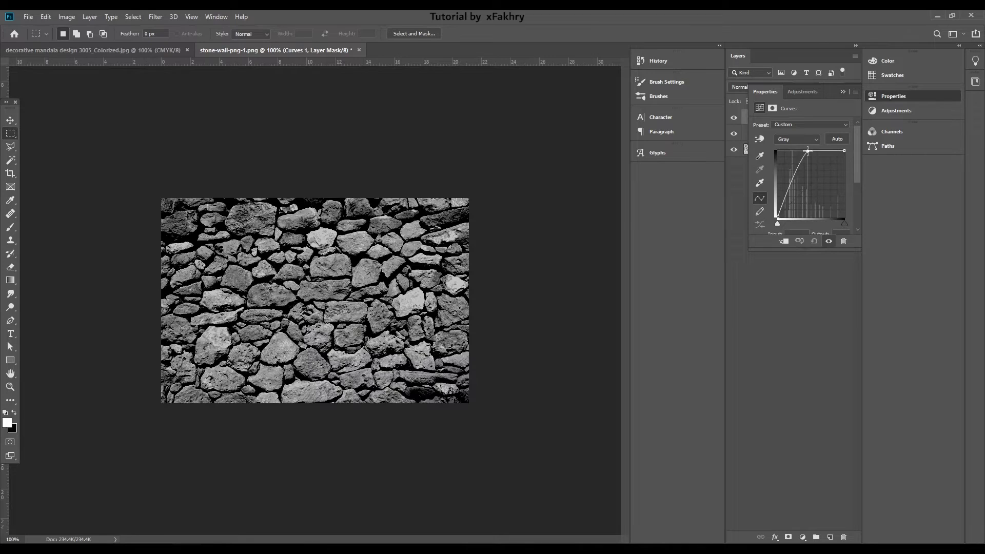
{"action": "left_click_drag", "start_coordinate": [807, 150], "coordinate": [810, 155]}
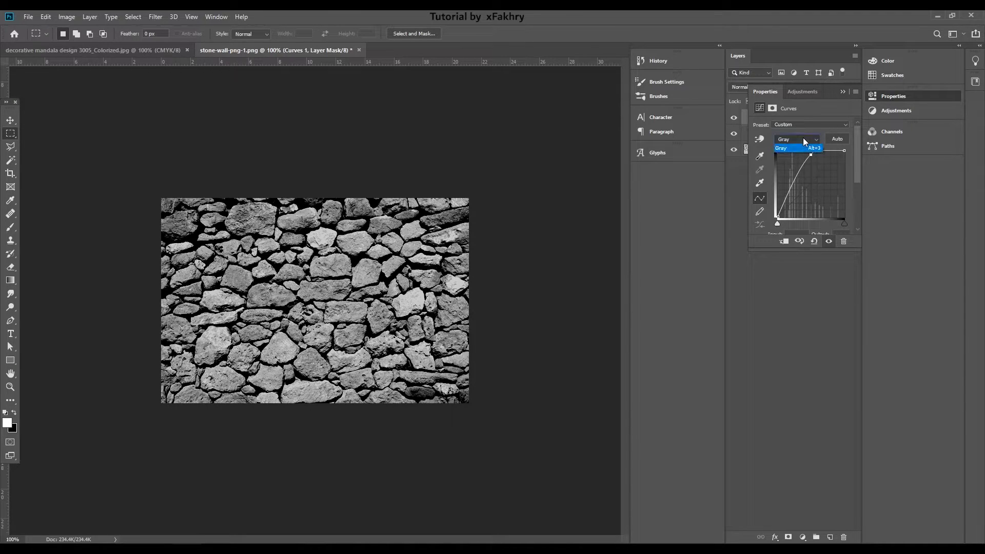
{"action": "left_click", "coordinate": [802, 137]}
{"action": "left_click", "coordinate": [879, 97]}
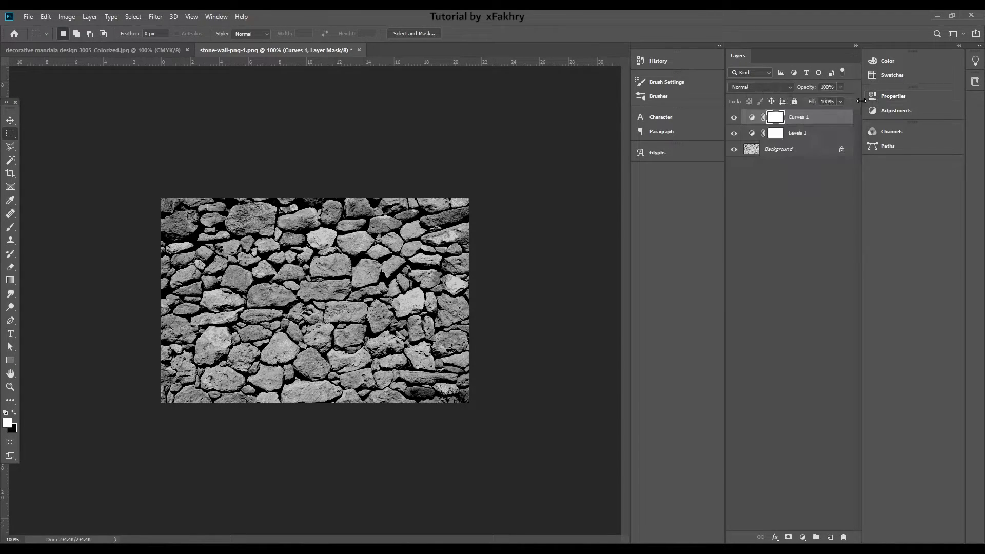
{"action": "left_click", "coordinate": [790, 150]}
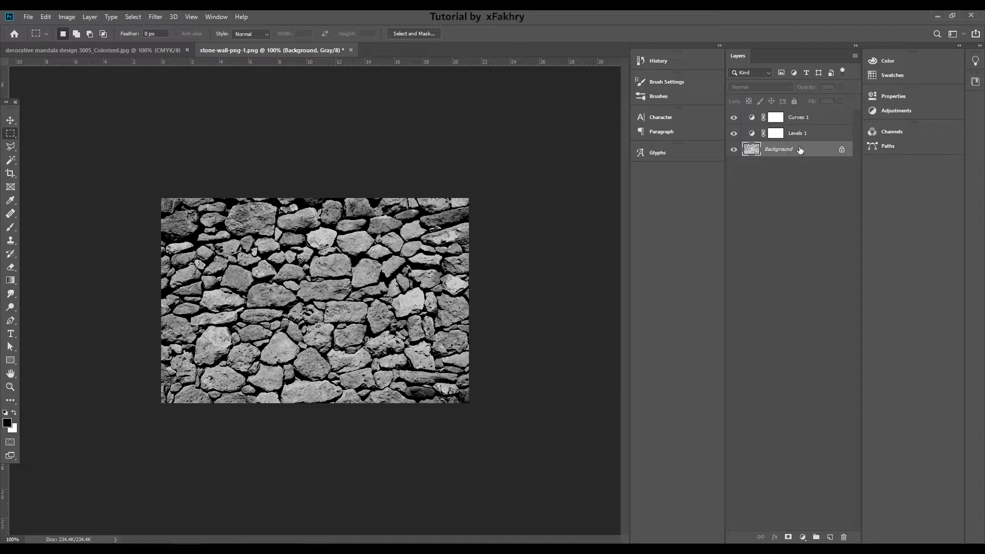
- Add a Brightness/Contrast layer with brightness 92 and contrast 70 for stark black-and-white stones
{"action": "right_click", "coordinate": [800, 149]}
{"action": "left_click", "coordinate": [789, 165]}
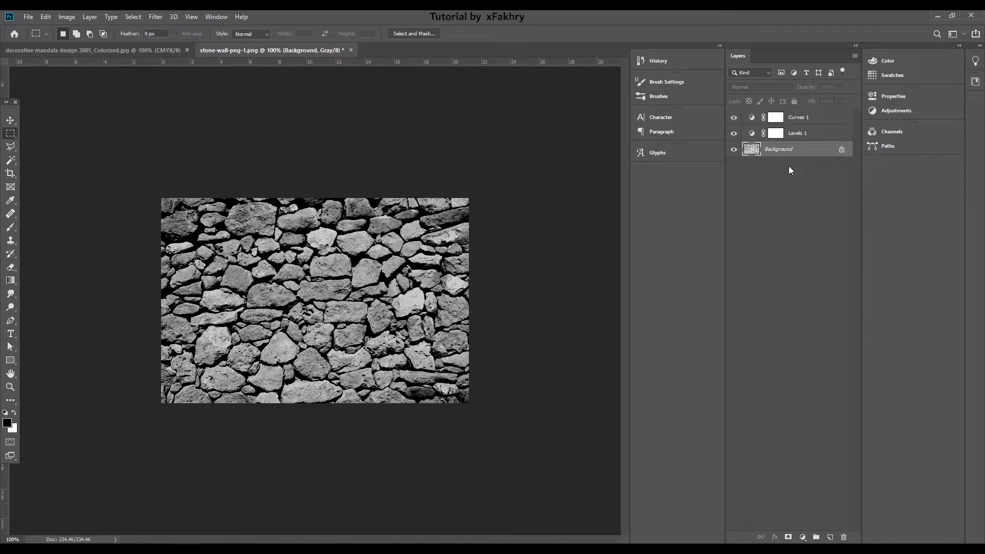
{"action": "left_click", "coordinate": [804, 537]}
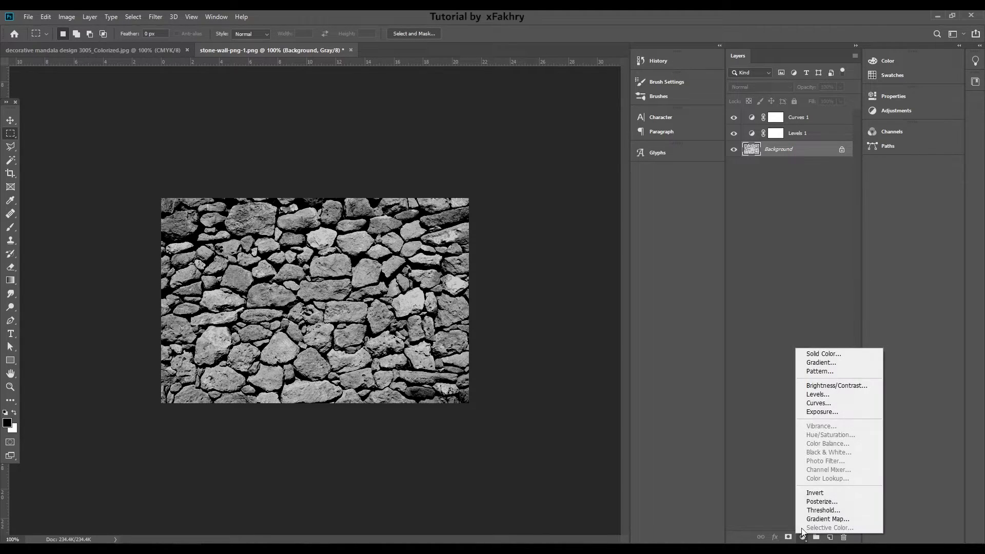
{"action": "left_click", "coordinate": [830, 389]}
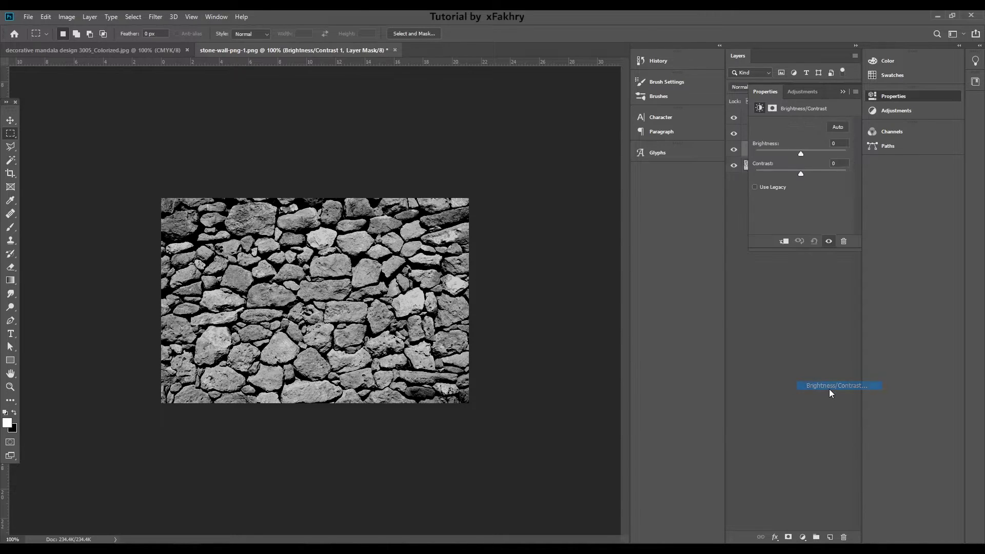
{"action": "mouse_move", "coordinate": [802, 157]}
{"action": "left_mouse_down"}
{"action": "mouse_move", "coordinate": [834, 152]}
{"action": "mouse_move", "coordinate": [823, 152]}
{"action": "mouse_move", "coordinate": [832, 175]}
{"action": "left_mouse_up"}
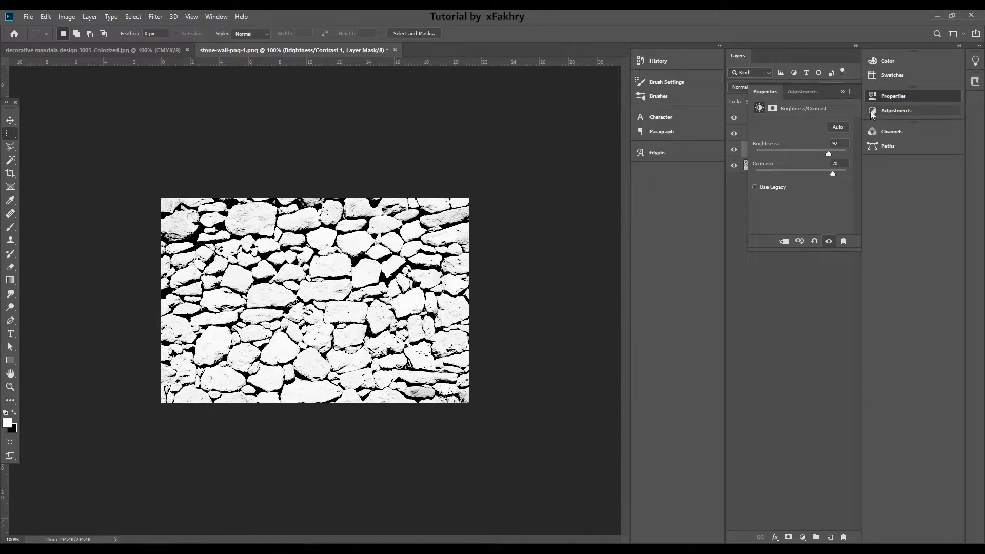
{"action": "left_click", "coordinate": [885, 95]}
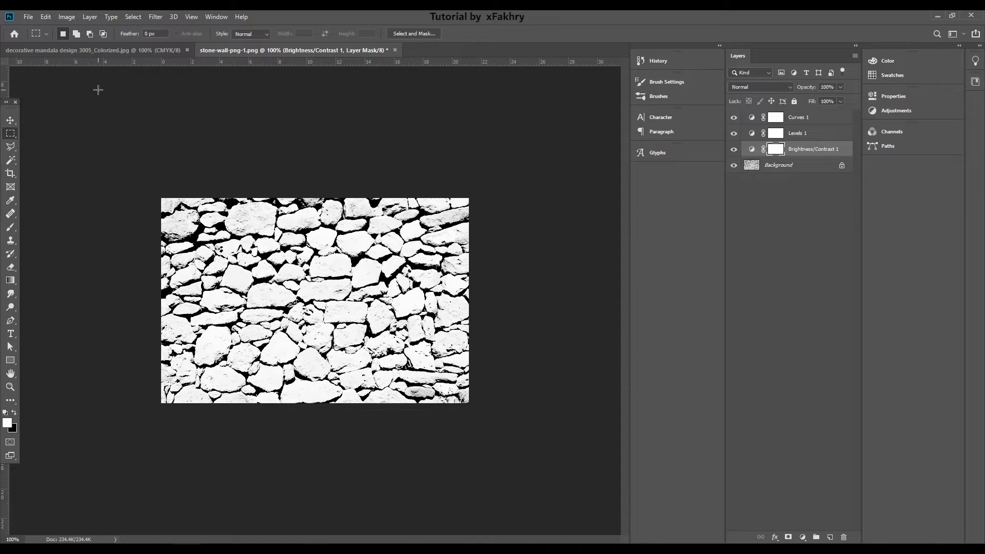
- Save the high-contrast image to the Desktop as the JPEG stone-wall-png-bumps.jpg
{"action": "left_click", "coordinate": [28, 17]}
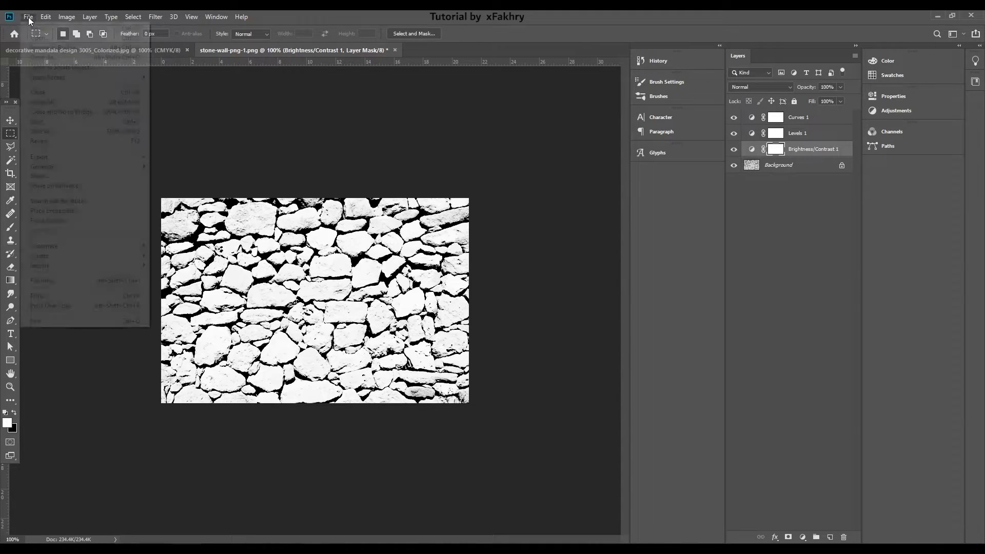
{"action": "left_click", "coordinate": [50, 135]}
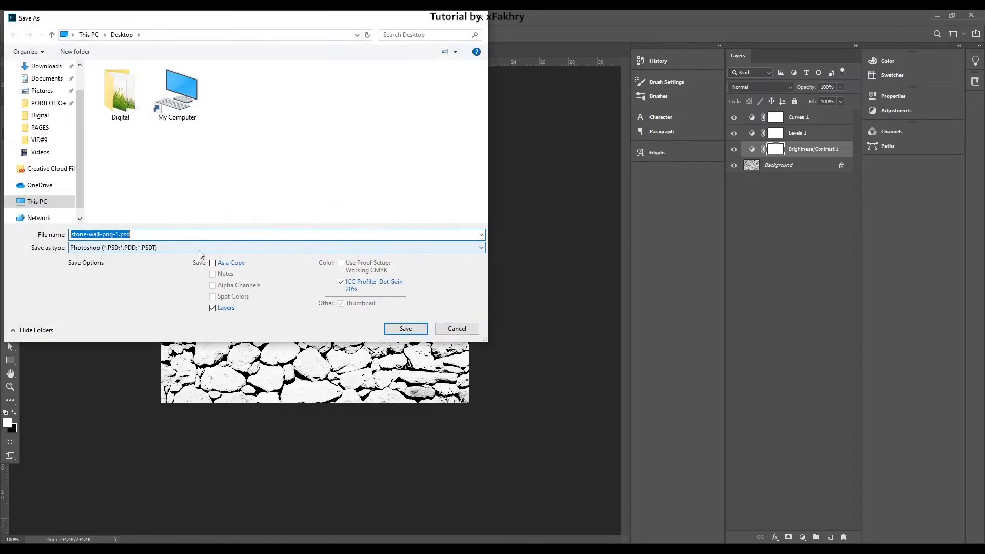
{"action": "left_click", "coordinate": [127, 250]}
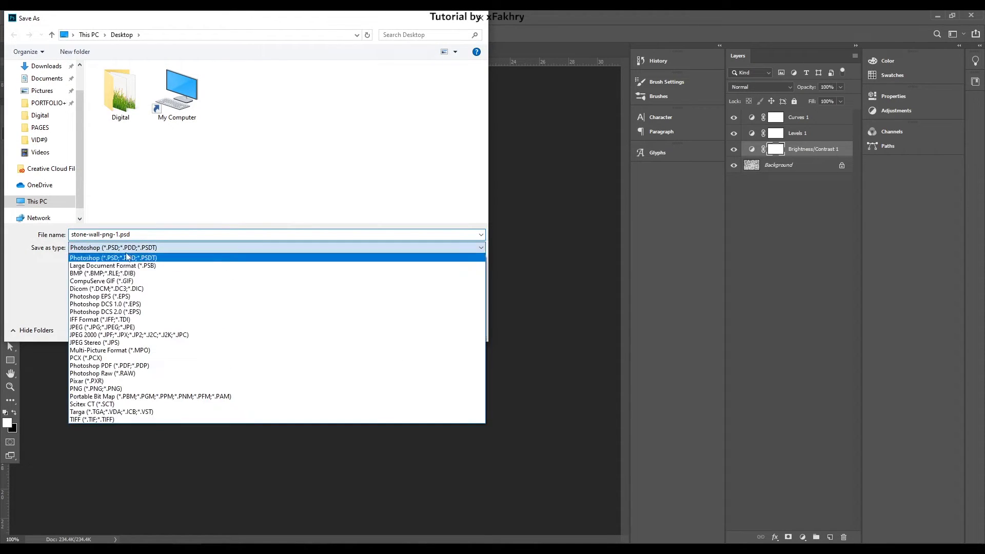
{"action": "left_click", "coordinate": [111, 329]}
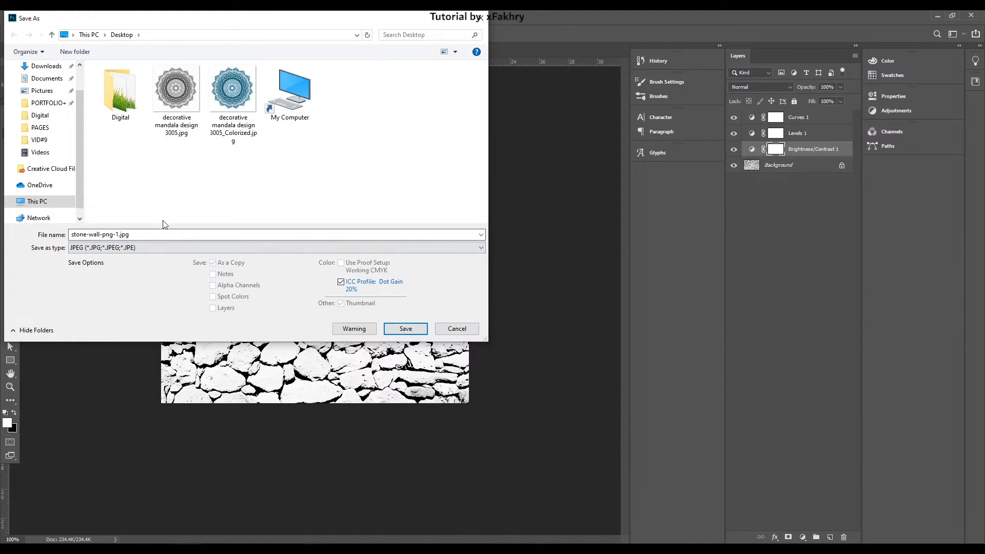
{"action": "left_click", "coordinate": [120, 235]}
{"action": "double_click", "coordinate": [117, 235]}
{"action": "type", "text": "pumbs"}
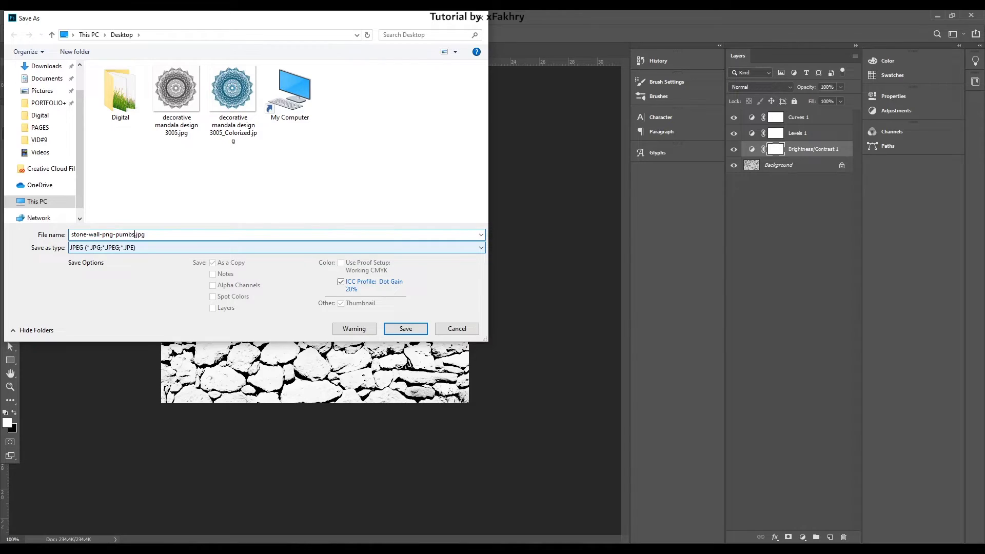
{"action": "key", "text": "BackSpace"}
{"action": "key", "text": "BackSpace"}
{"action": "key", "text": "BackSpace"}
{"action": "key", "text": "BackSpace"}
{"action": "type", "text": "bump"}
{"action": "left_click", "coordinate": [405, 328]}
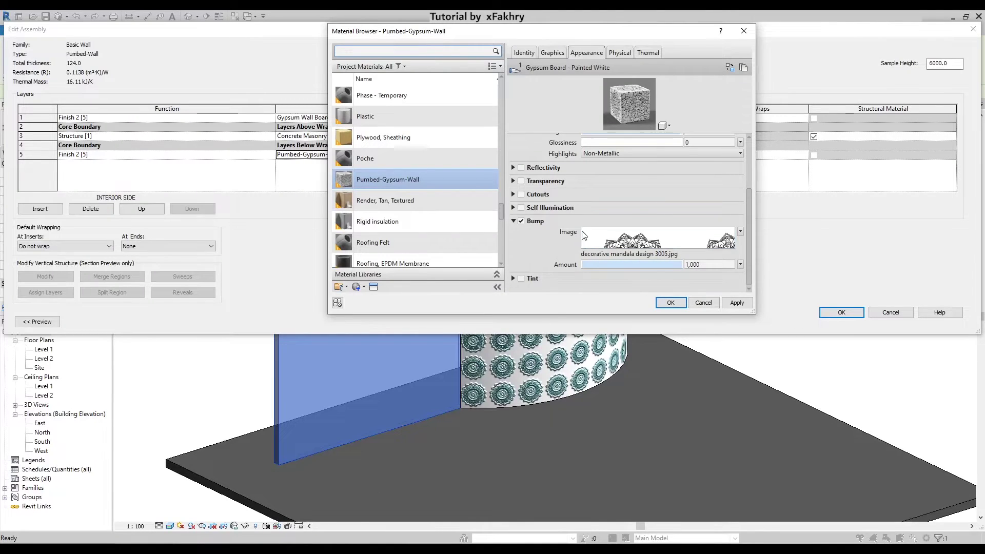
- Set the bump image to stone-wall-png-bumps.jpg with a 4000 mm sample size
{"action": "left_click", "coordinate": [607, 237]}
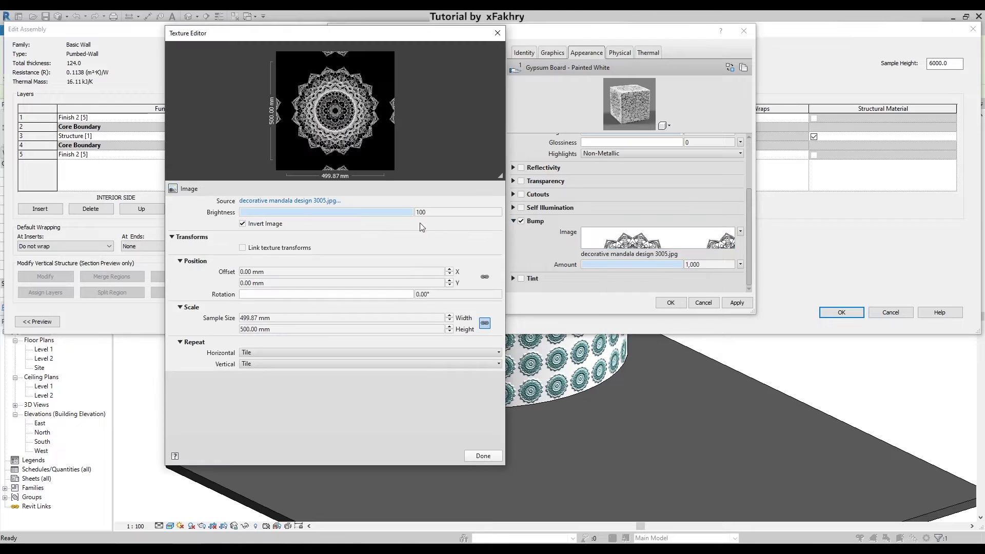
{"action": "left_click", "coordinate": [316, 200]}
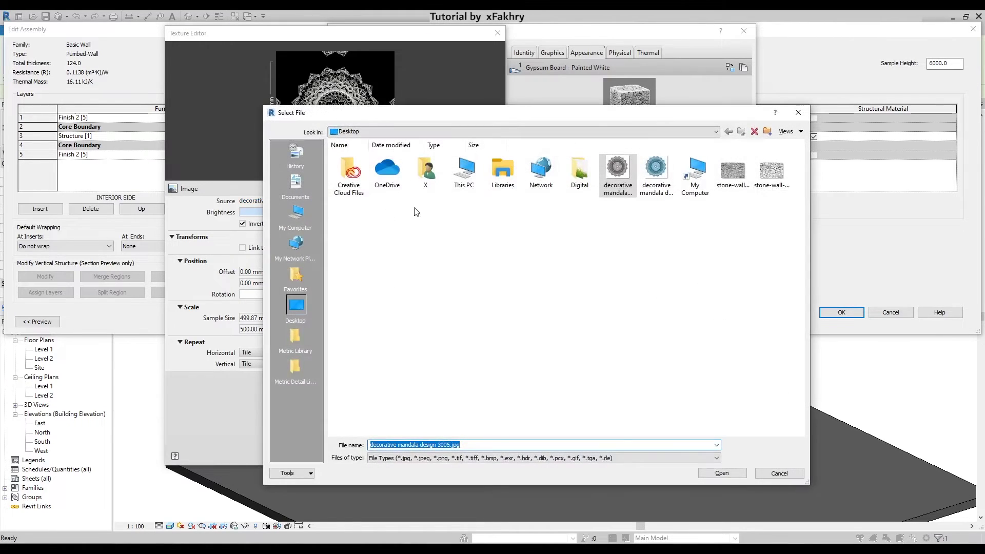
{"action": "left_click", "coordinate": [772, 172]}
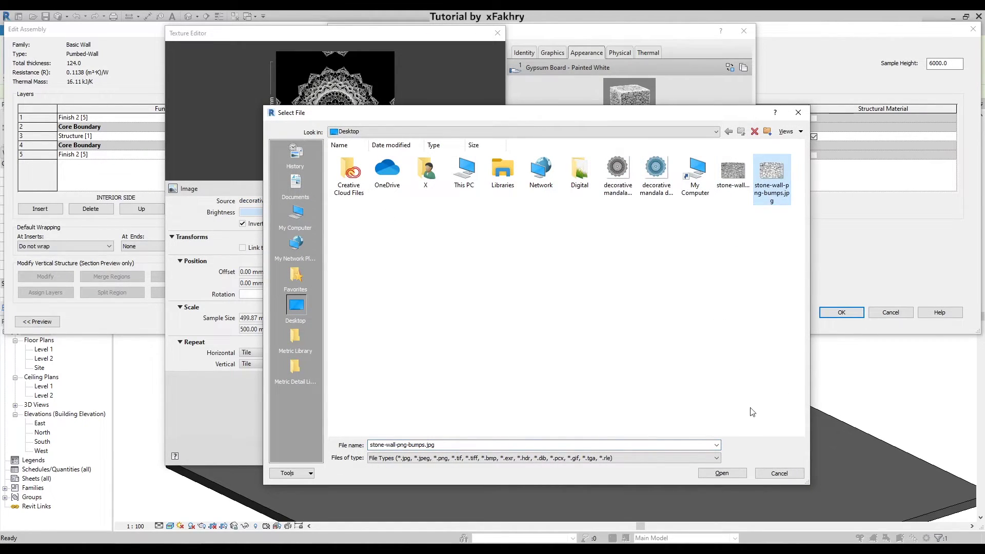
{"action": "left_click", "coordinate": [730, 480]}
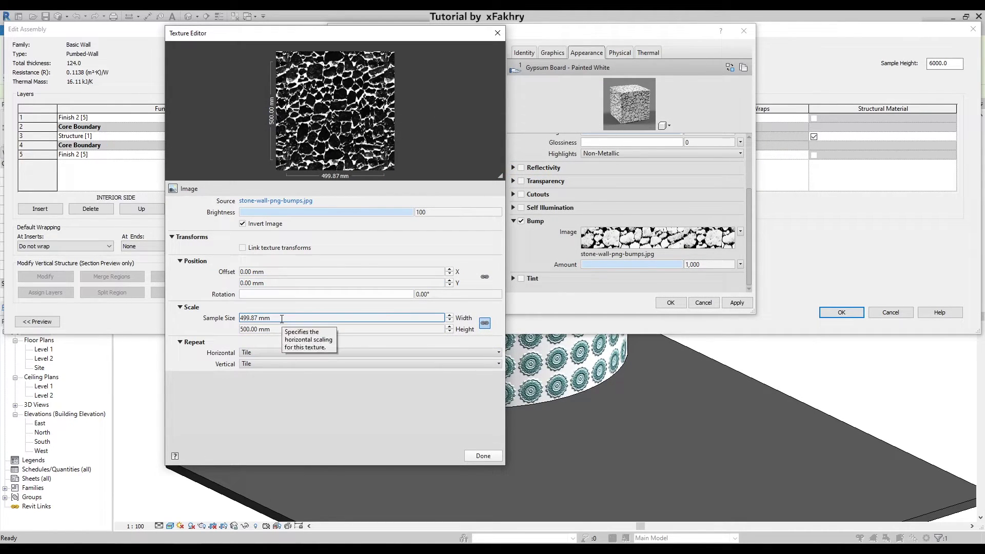
{"action": "triple_click", "coordinate": [282, 319]}
{"action": "type", "text": "4000"}
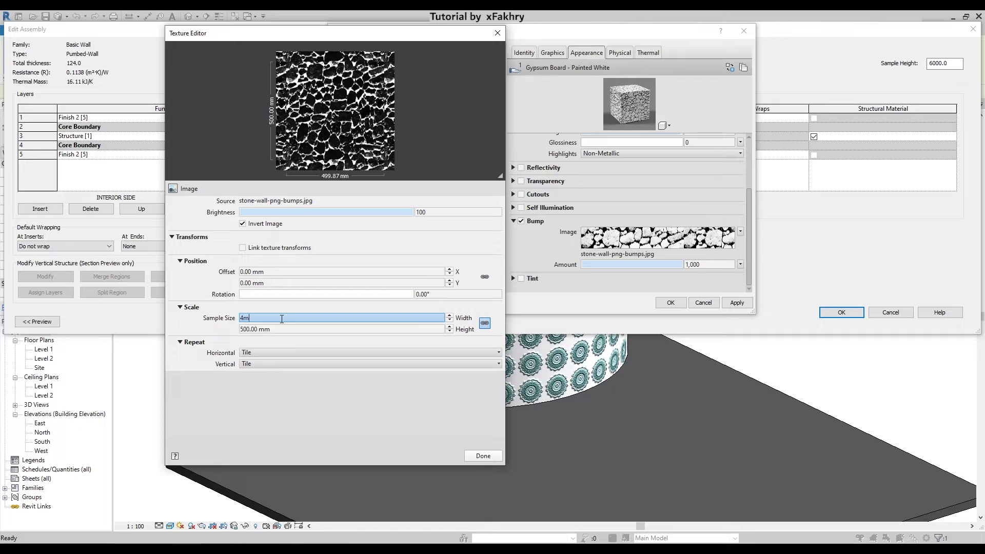
{"action": "key", "text": "Return"}
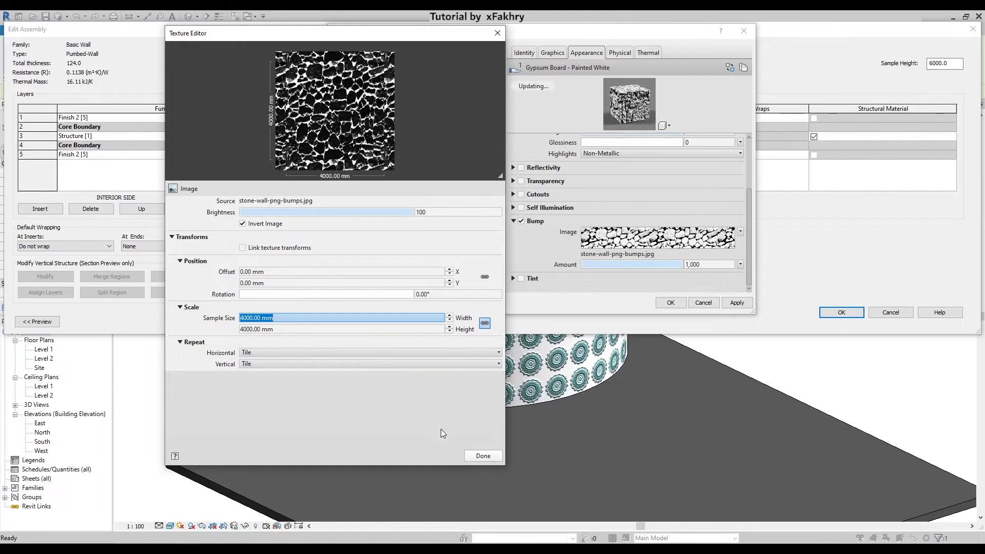
{"action": "left_click", "coordinate": [482, 455]}
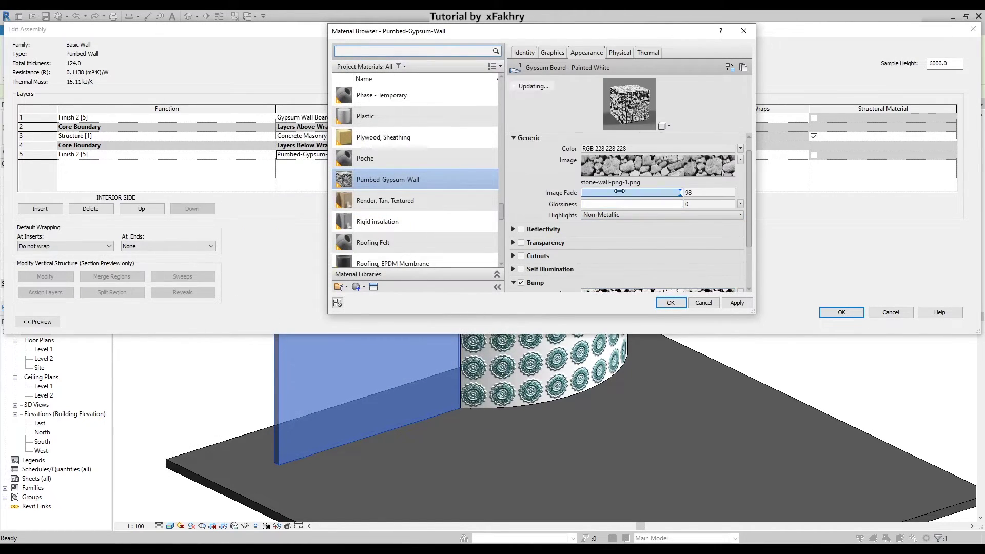
- Keep stone-wall-png-1.png as the material image and set its sample size to 4000 mm
{"action": "left_click", "coordinate": [634, 183]}
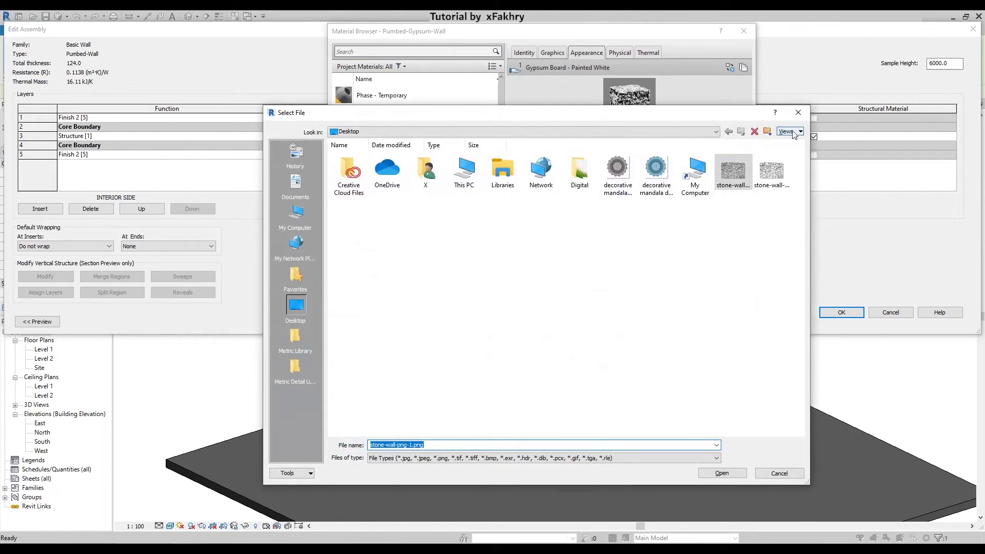
{"action": "left_click", "coordinate": [798, 113]}
{"action": "left_click", "coordinate": [650, 163]}
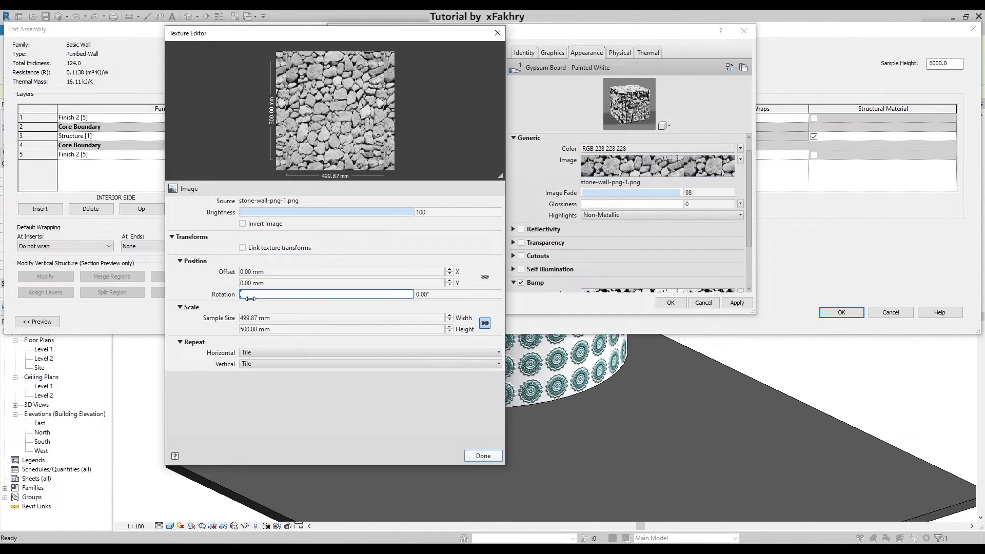
{"action": "double_click", "coordinate": [274, 318]}
{"action": "type", "text": "4000"}
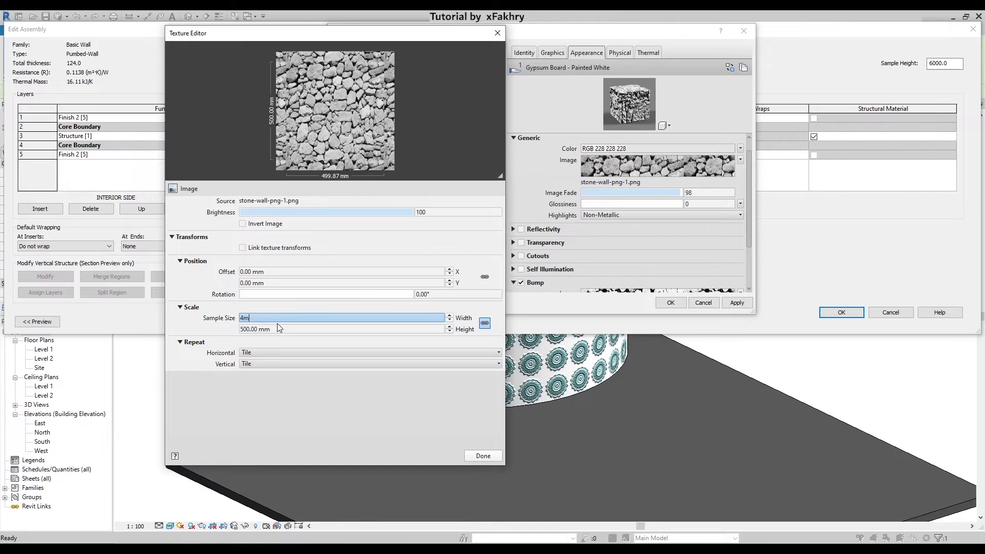
{"action": "key", "text": "Return"}
{"action": "left_click", "coordinate": [486, 459]}
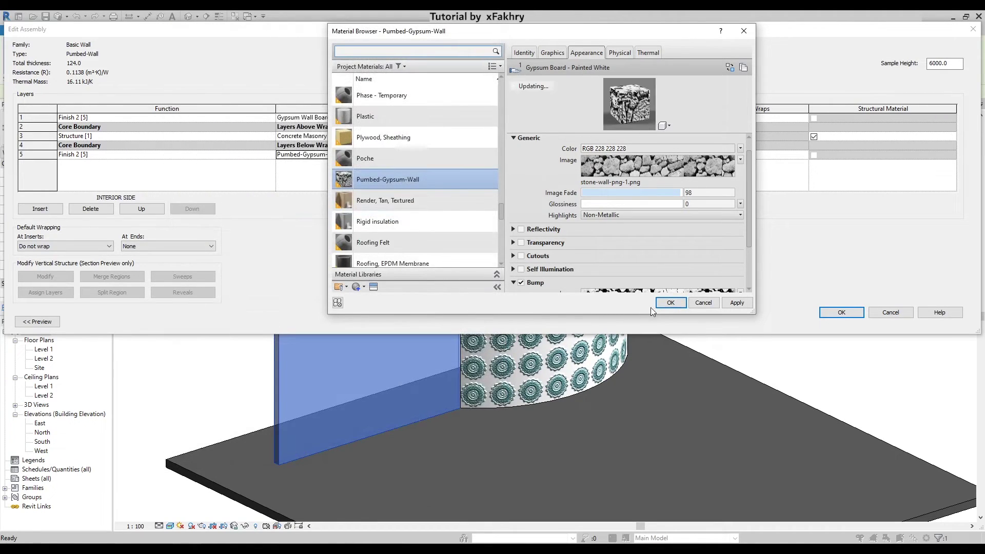
- Accept the material and wall type dialogs, face the stone walls, and render with Ray Trace
{"action": "left_click", "coordinate": [670, 305]}
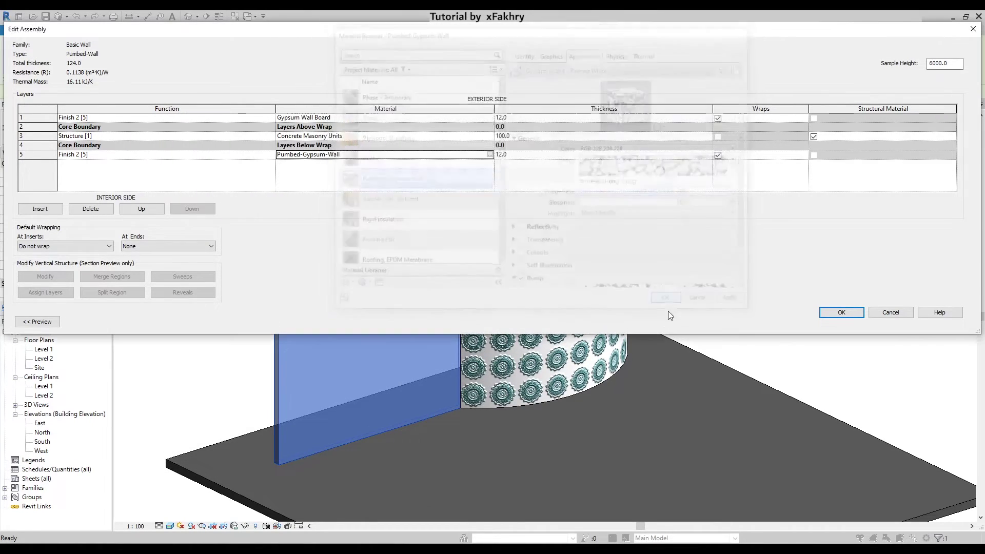
{"action": "left_click", "coordinate": [829, 312]}
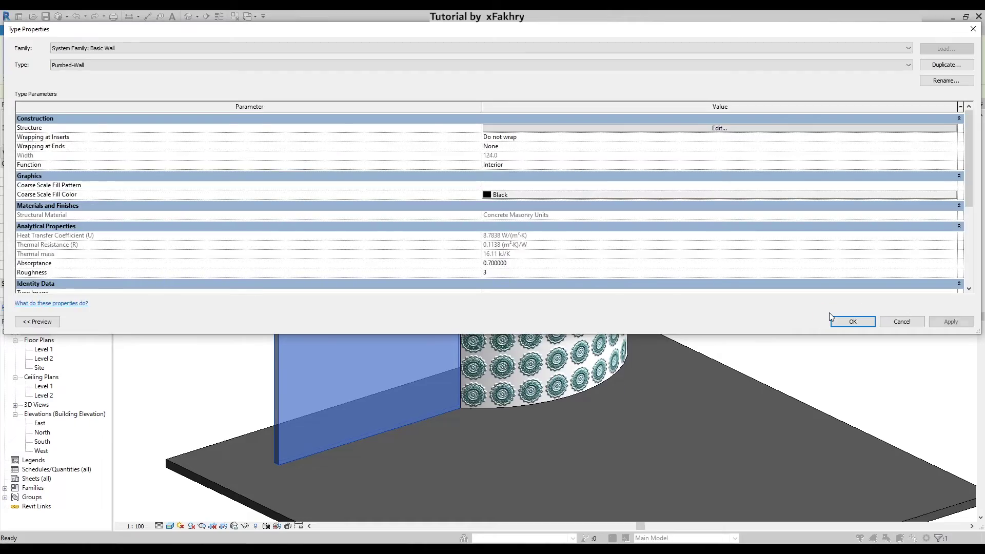
{"action": "left_click", "coordinate": [852, 321]}
{"action": "middle_click_drag", "start_coordinate": [793, 307], "coordinate": [266, 491], "text": "shift"}
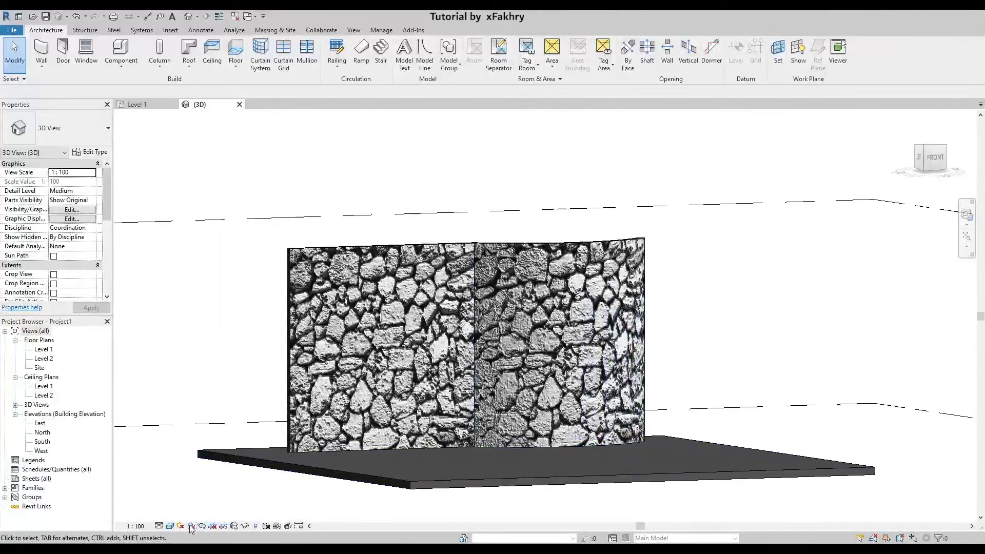
{"action": "left_click", "coordinate": [170, 526]}
{"action": "left_click", "coordinate": [191, 515]}
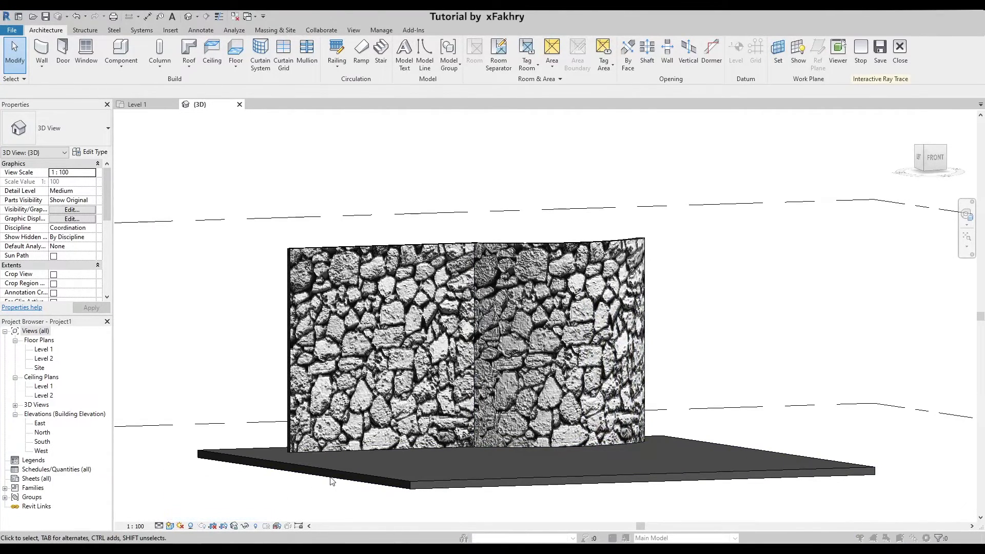